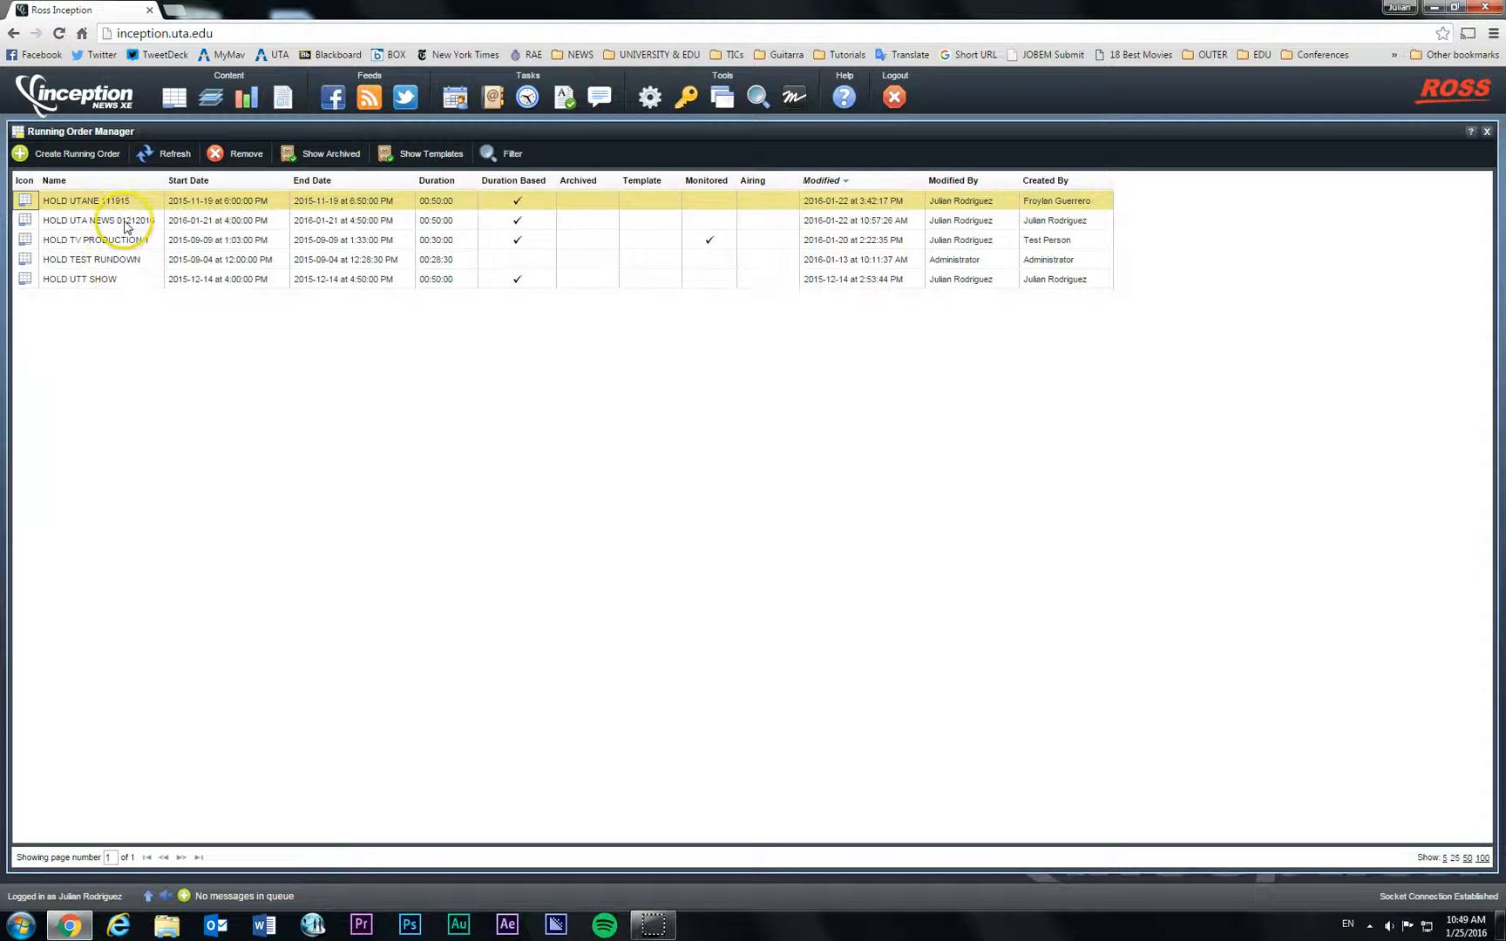
# Step: Open the HOLD UTA NEWS 01212016 running order from the Running Order Manager
pyautogui.doubleClick(126, 225)
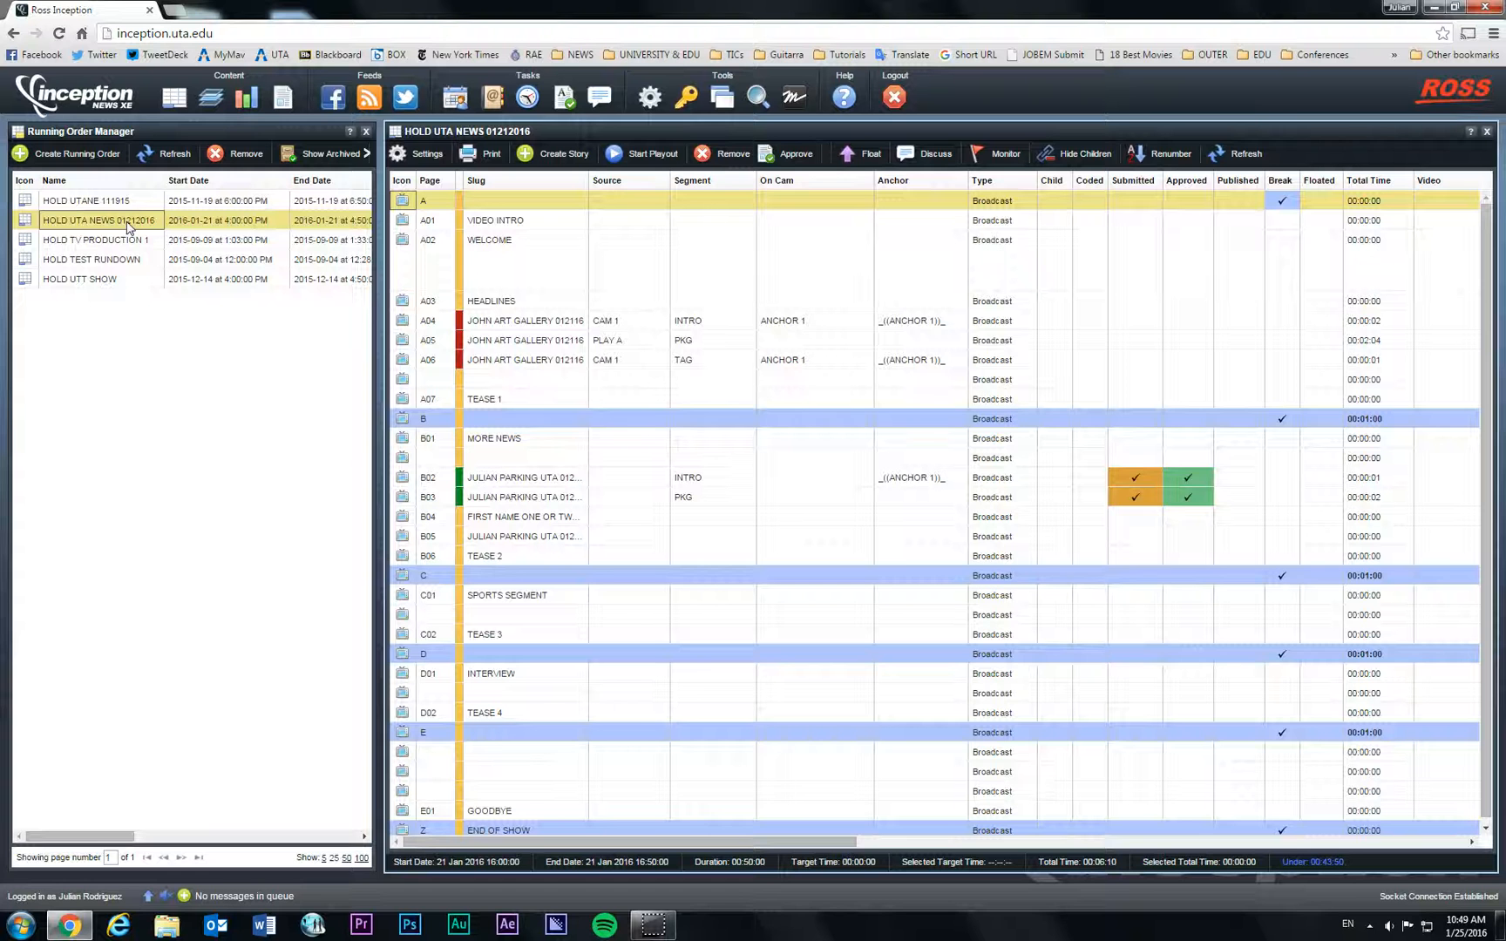
# Step: Close the running order list and create a new Broadcast story below section E
pyautogui.click(366, 132)
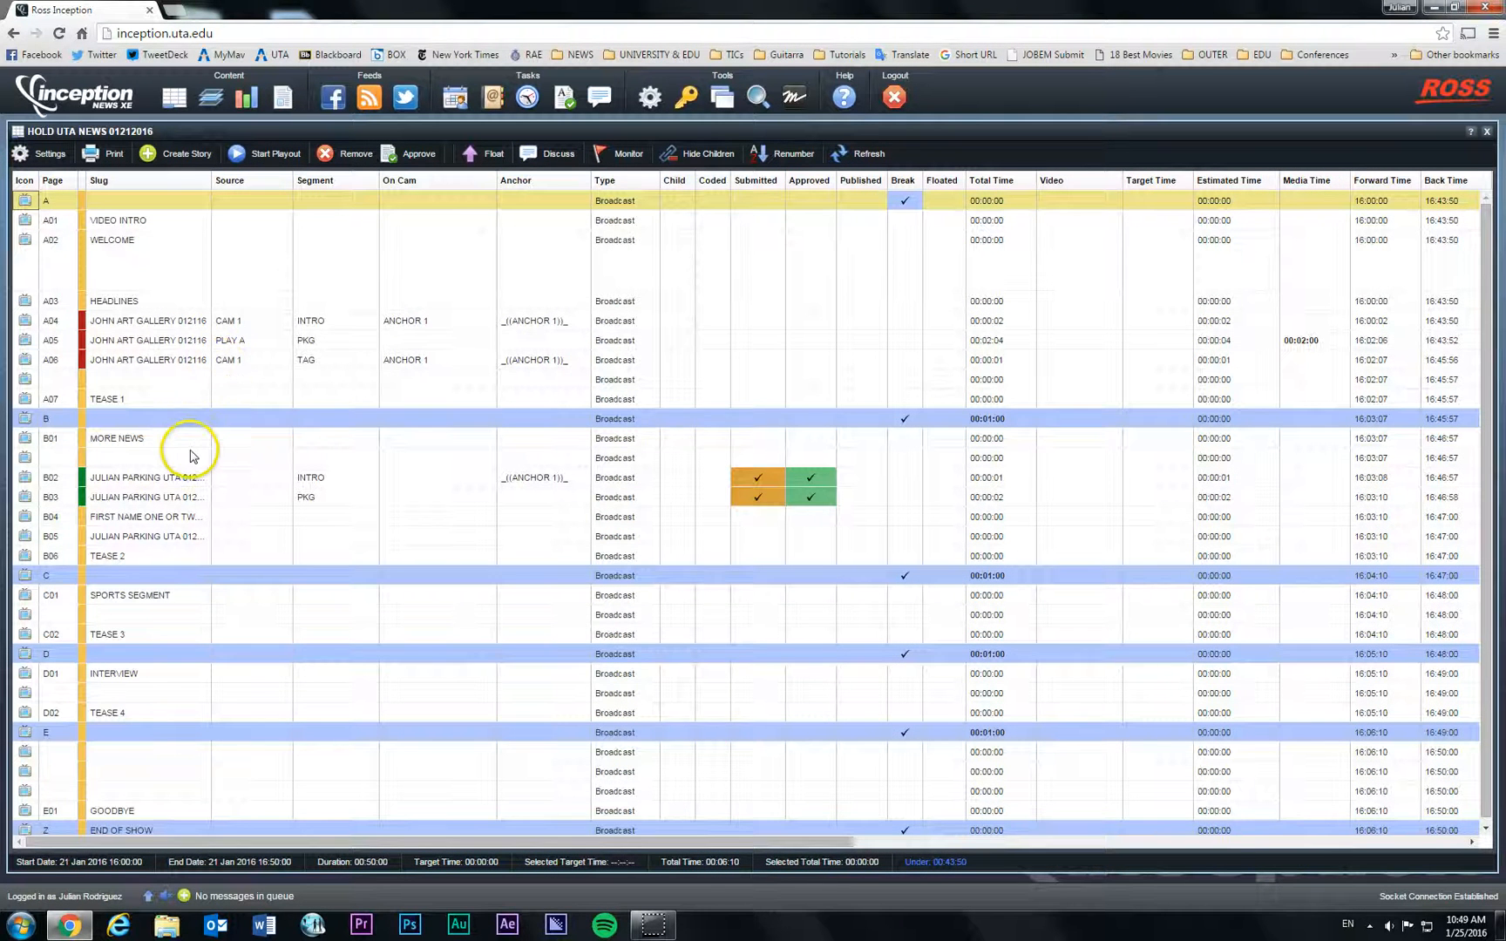
pyautogui.scroll(-1, 192, 458)
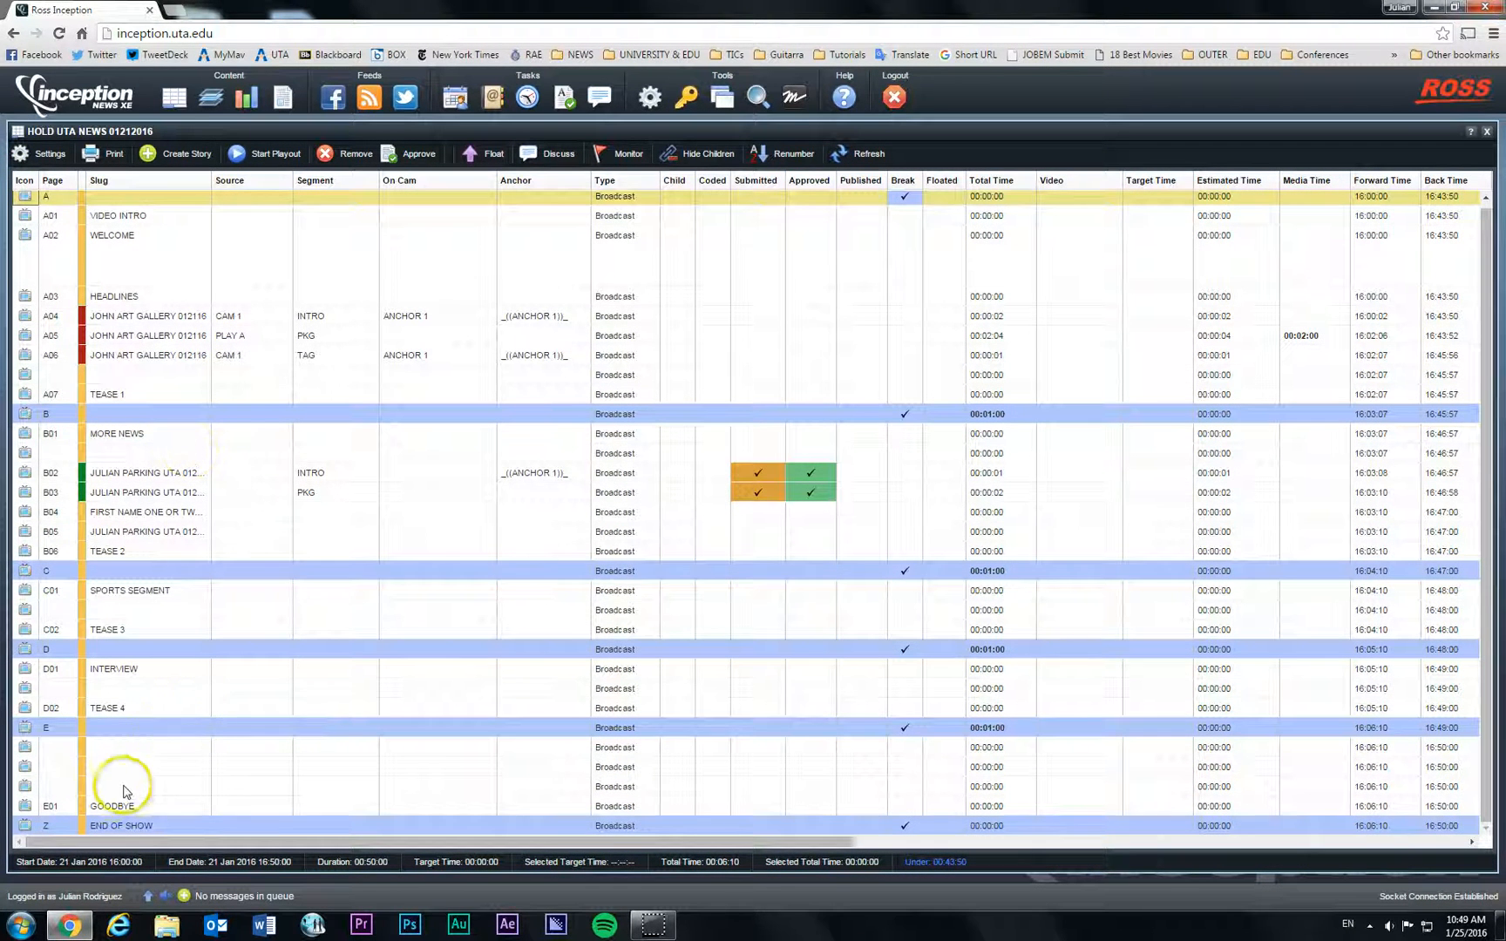
pyautogui.click(137, 753)
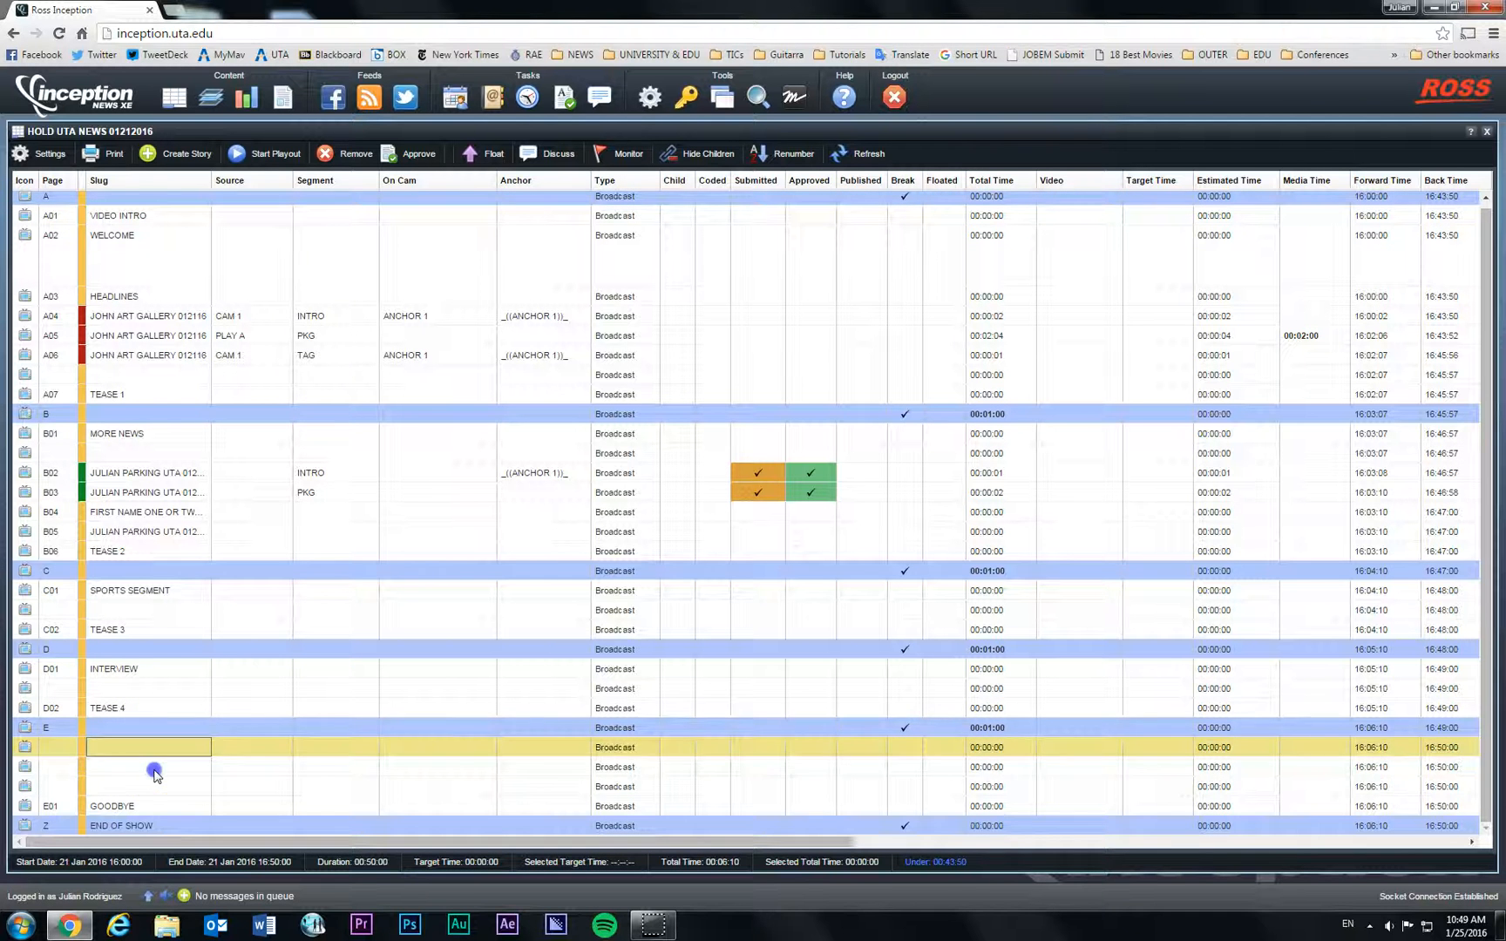
pyautogui.click(154, 768)
pyautogui.click(161, 787)
pyautogui.click(162, 768)
pyautogui.click(162, 748)
pyautogui.click(148, 155)
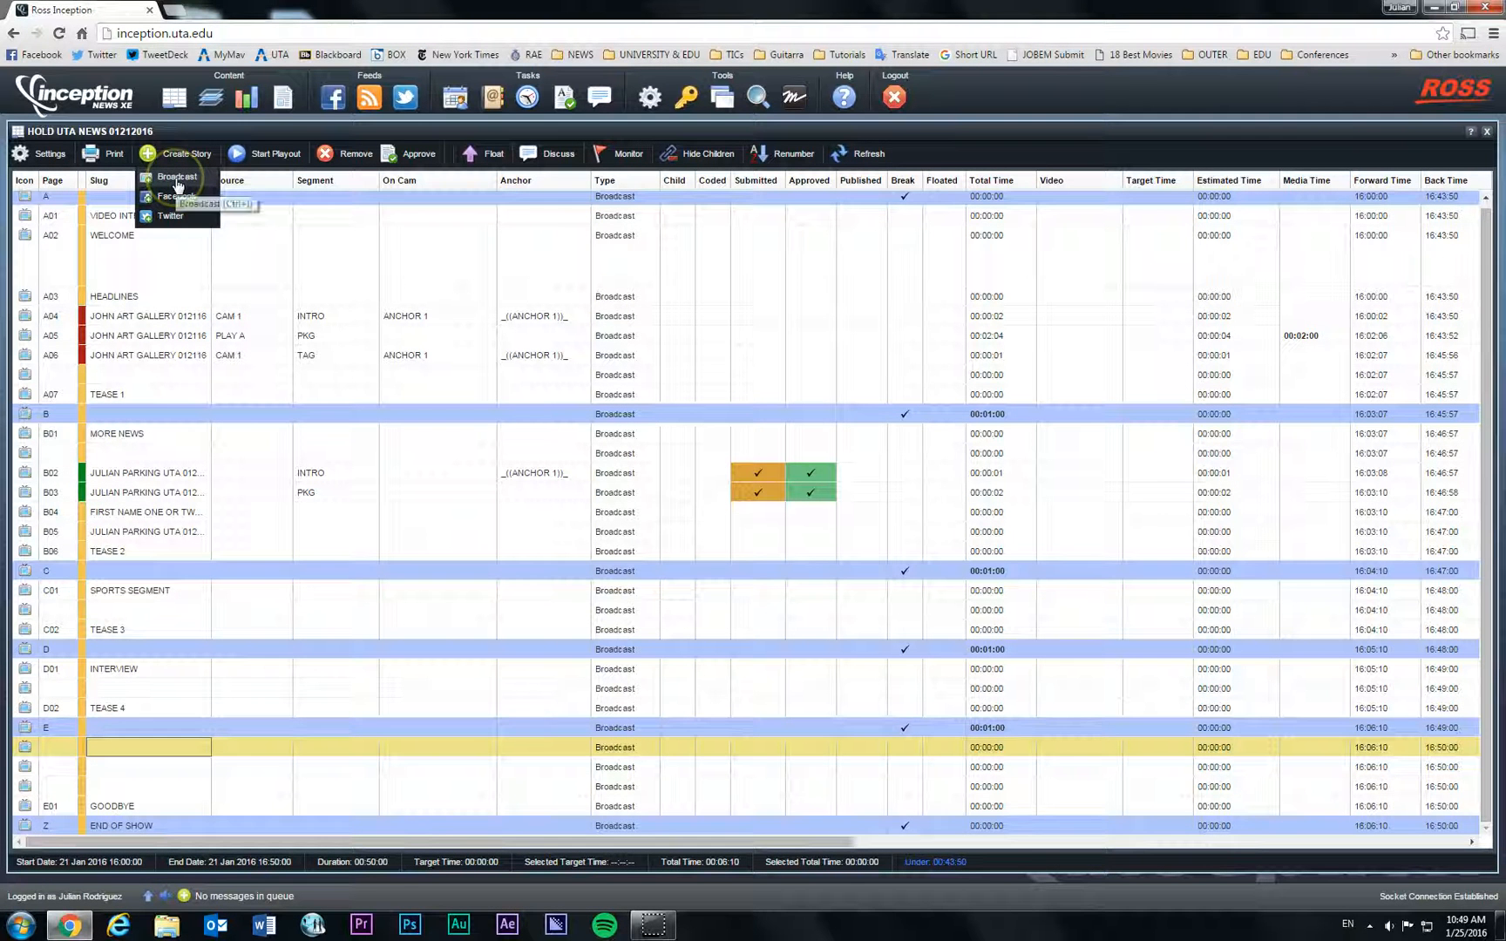
pyautogui.click(177, 177)
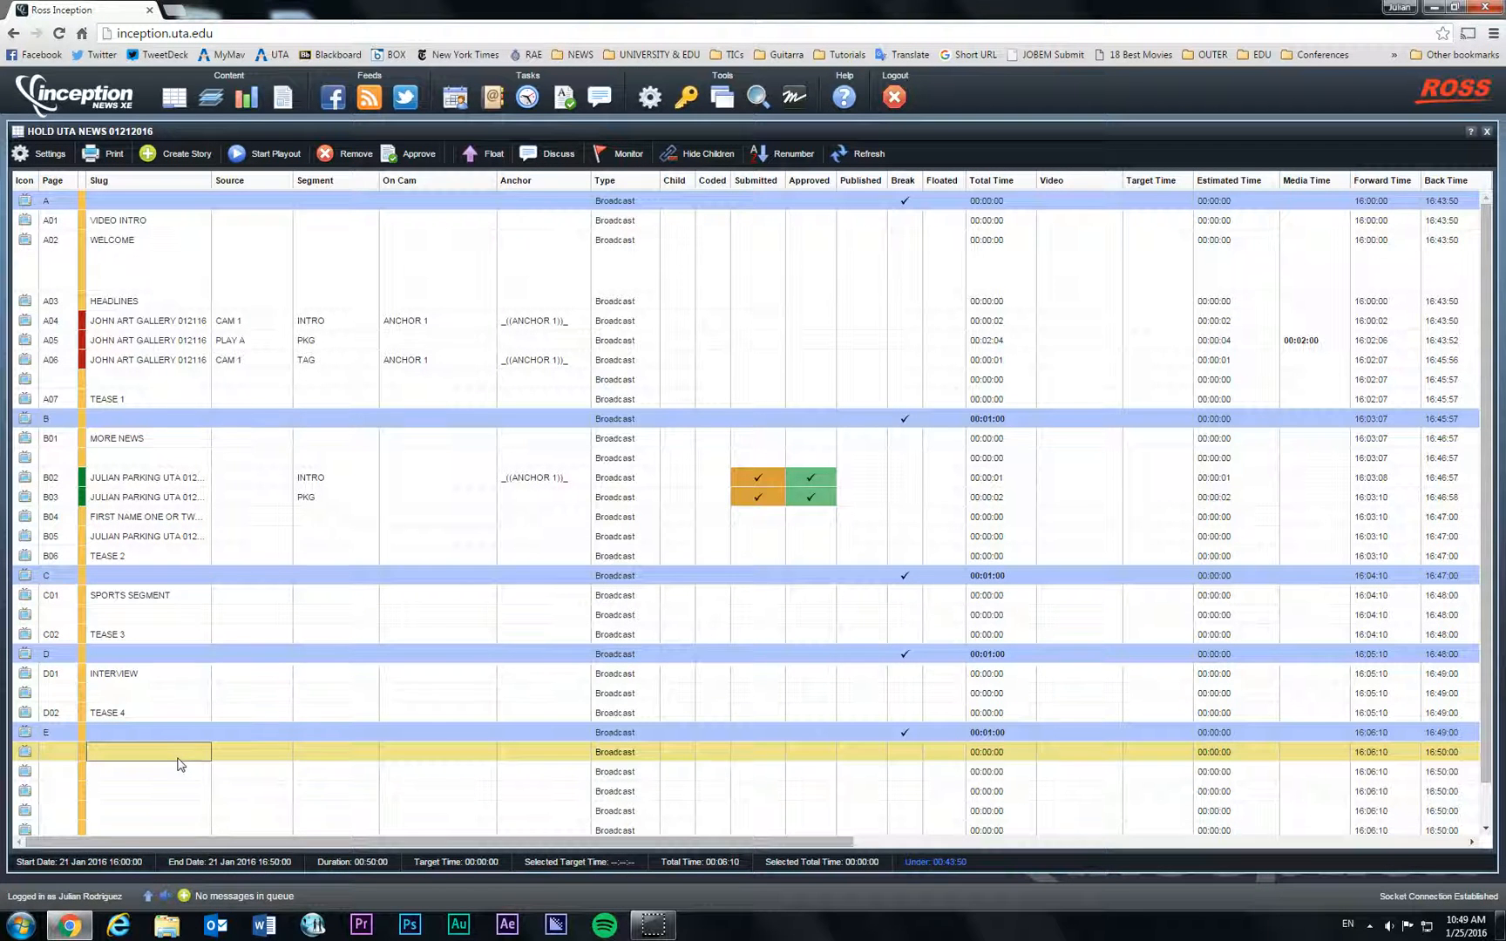
# Step: Insert several empty stories below INTERVIEW, before TEASE 4
pyautogui.scroll(-2, 179, 765)
pyautogui.click(151, 654)
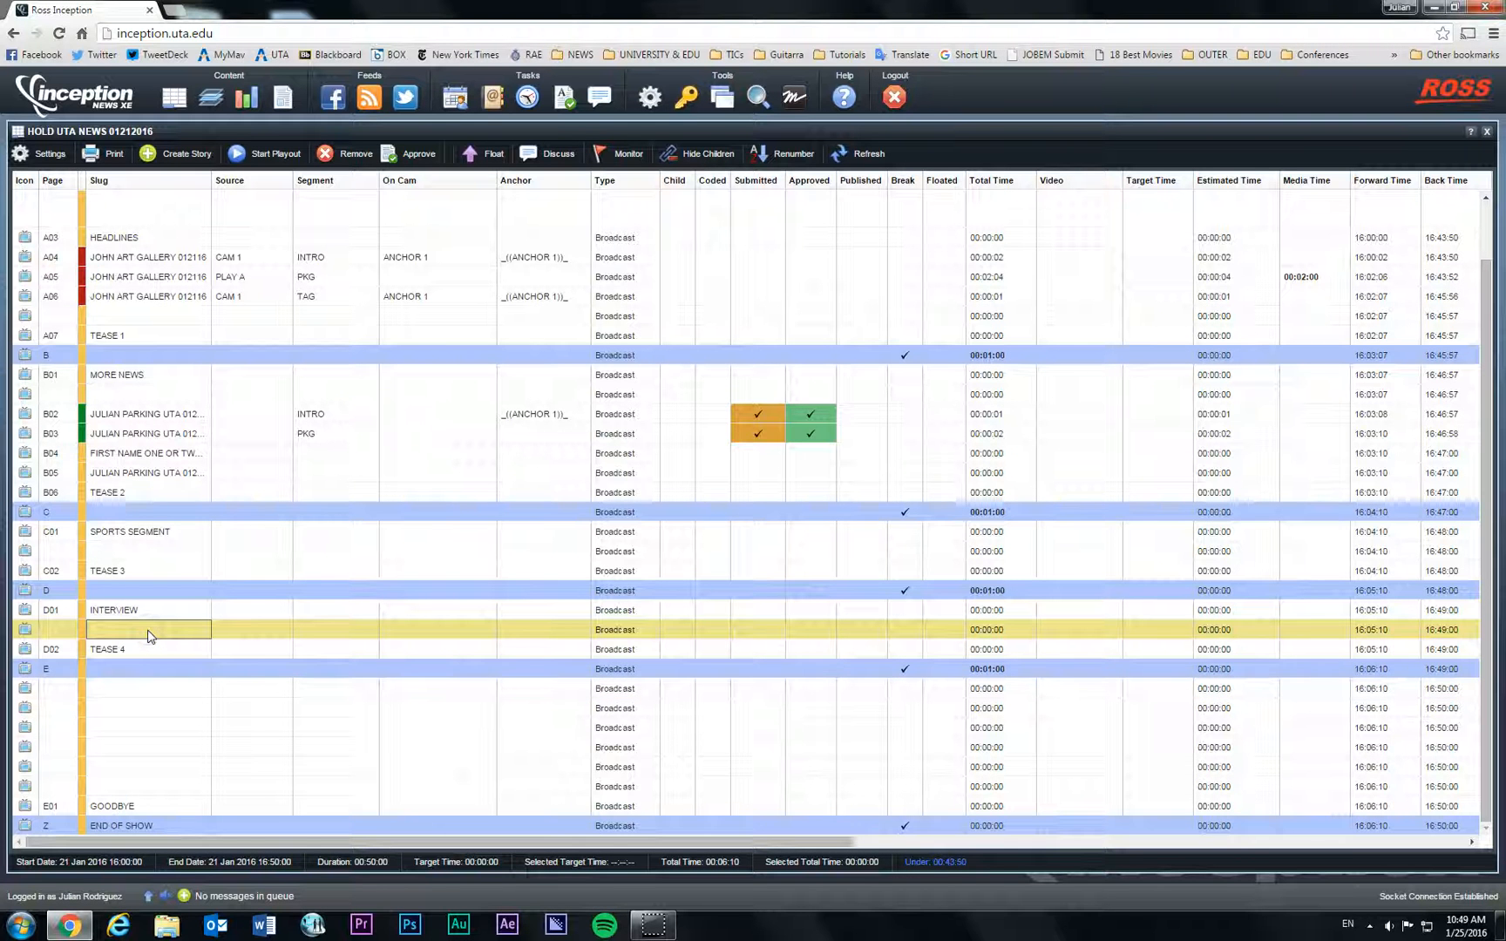
pyautogui.press('Insert')
pyautogui.press('Insert')
pyautogui.press('Insert')
pyautogui.press('Insert')
pyautogui.scroll(-2, 244, 523)
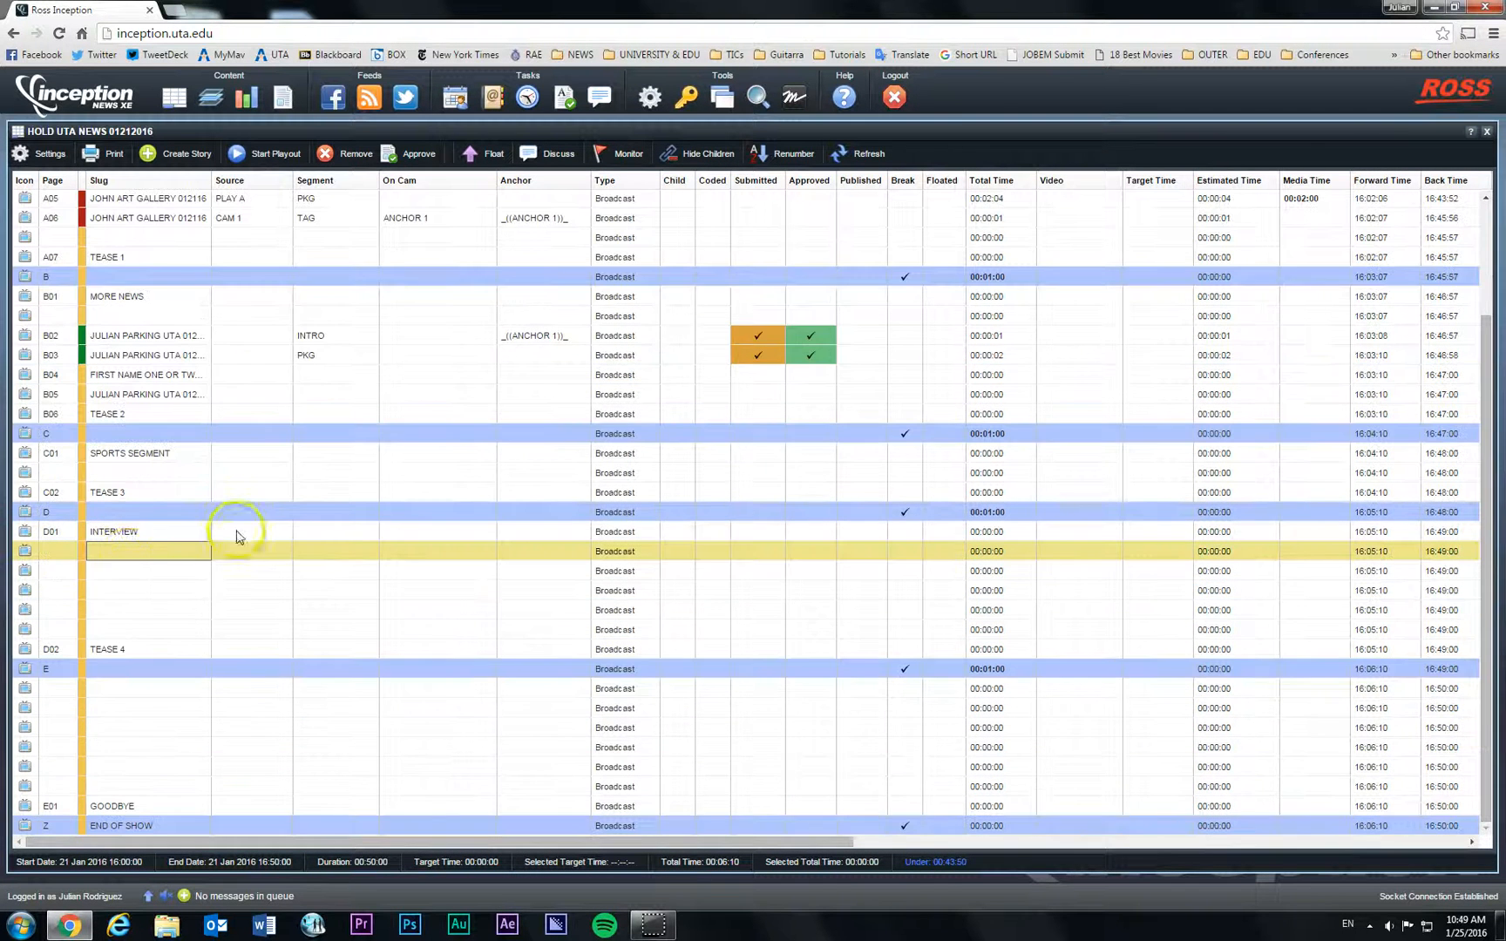
pyautogui.click(128, 575)
pyautogui.click(131, 593)
pyautogui.click(138, 613)
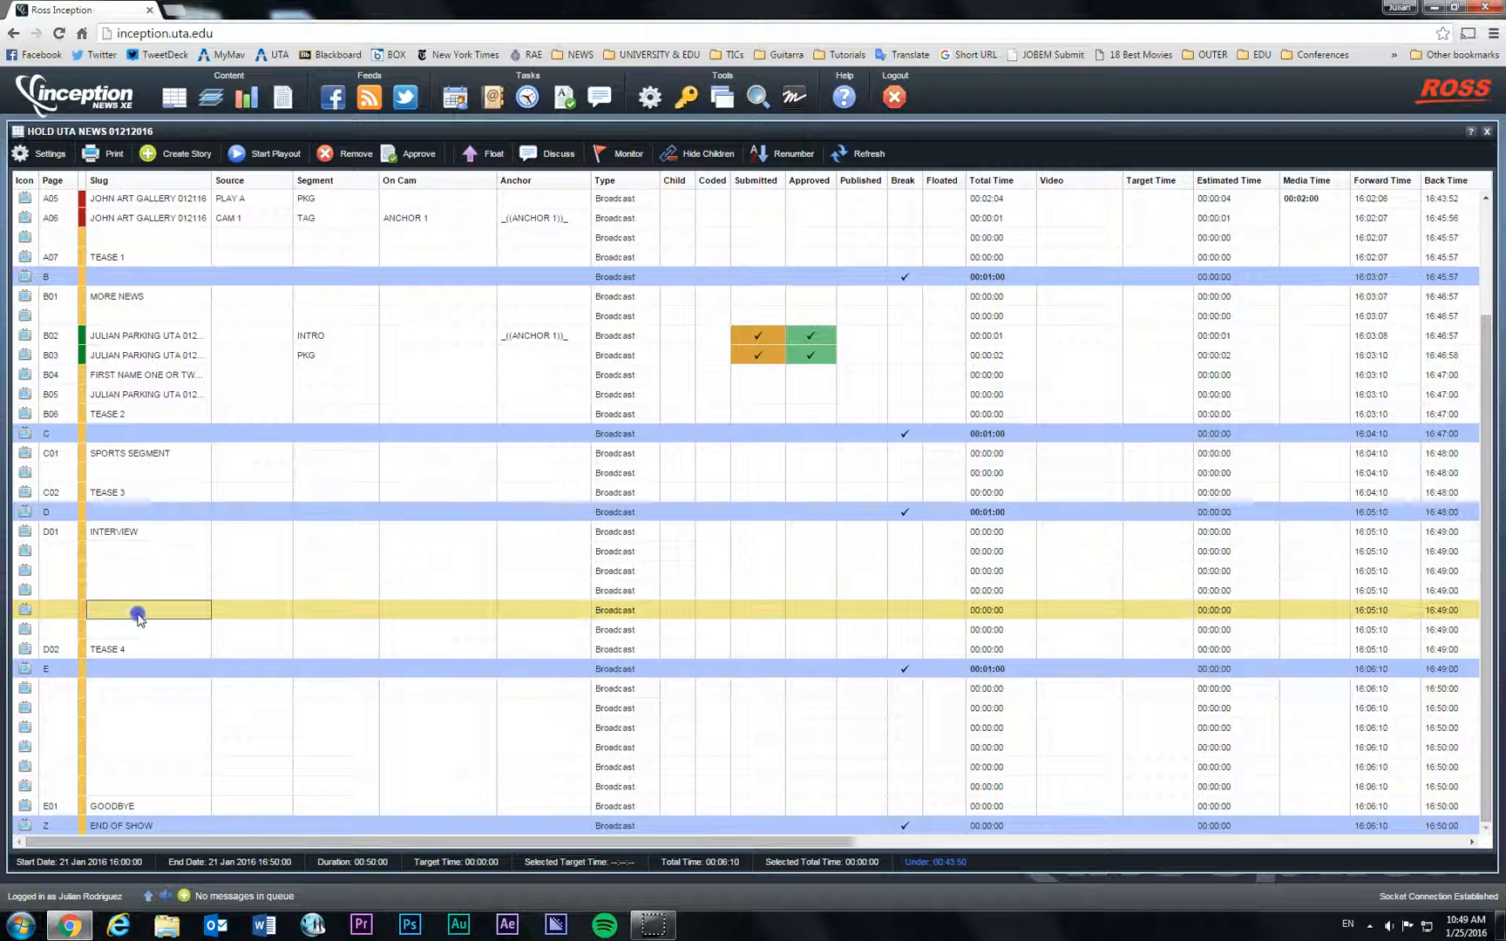
pyautogui.click(141, 584)
pyautogui.click(143, 572)
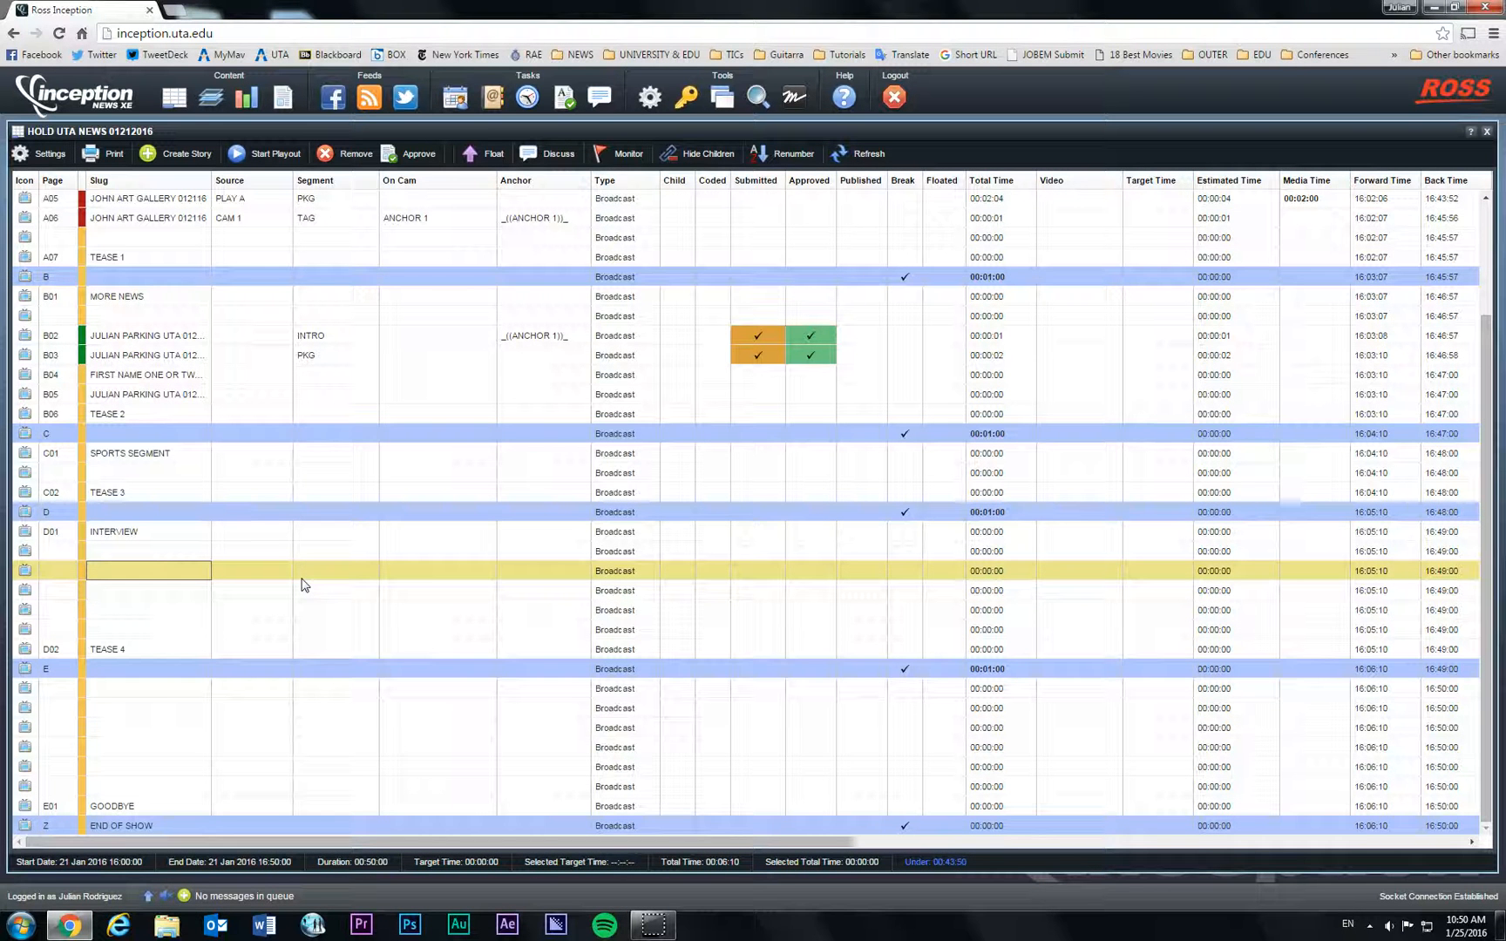
# Step: Slug the first empty story under INTERVIEW with the auditorium slug ending 'AUDITORIUM 012516'
pyautogui.press('Return')
pyautogui.write('JULI')
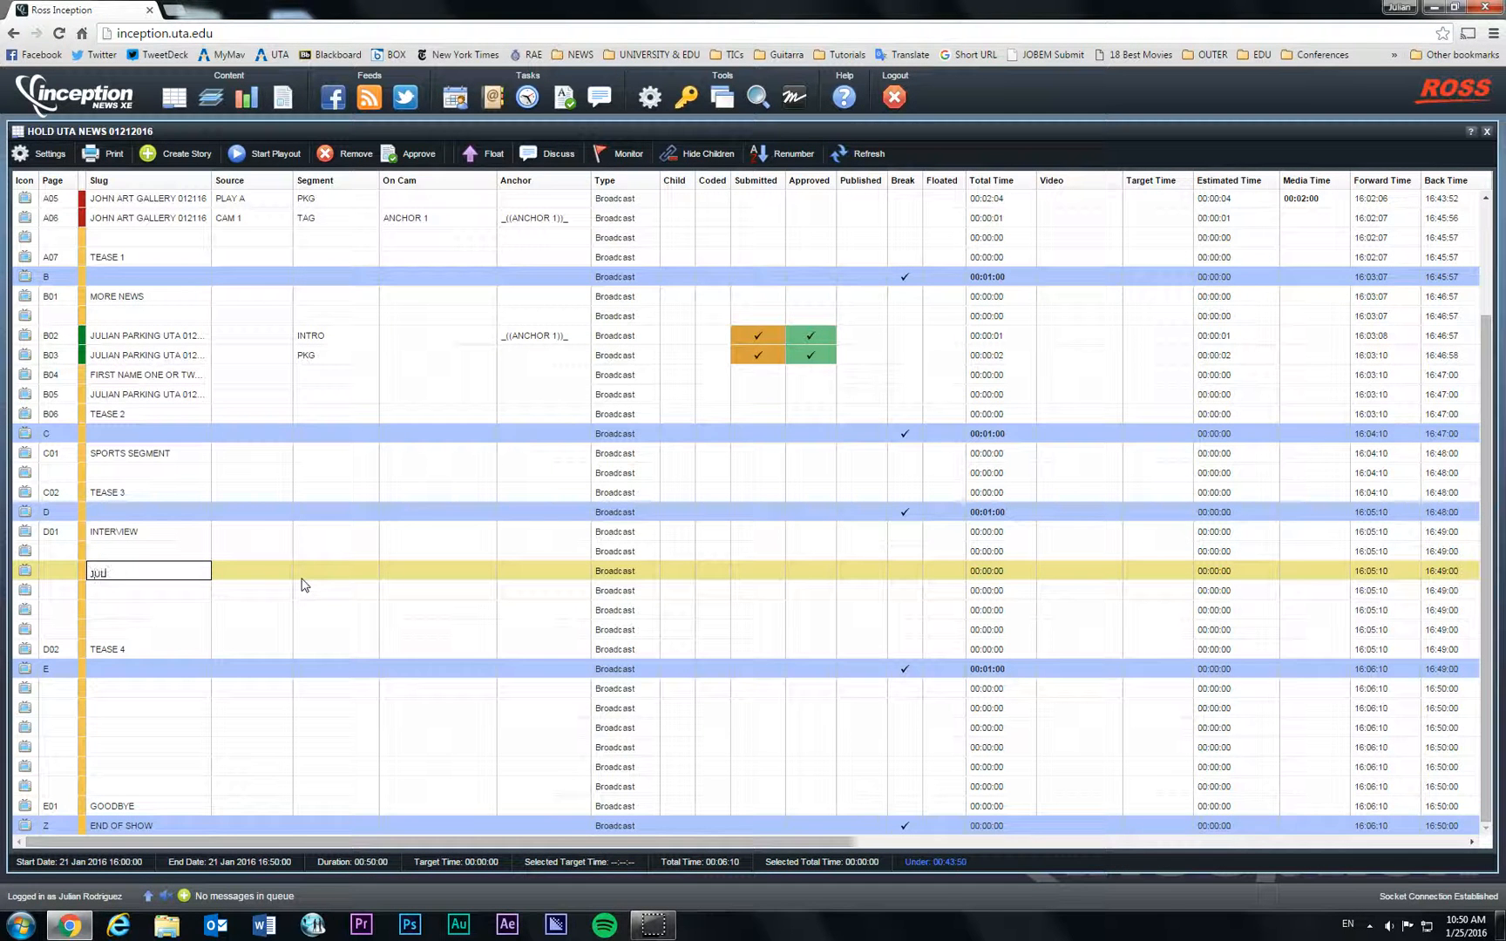
pyautogui.write('AN ')
pyautogui.write('PARKING')
pyautogui.press('BackSpace')
pyautogui.press('BackSpace')
pyautogui.press('BackSpace')
pyautogui.press('BackSpace')
pyautogui.press('BackSpace')
pyautogui.press('BackSpace')
pyautogui.write('AUDITORIU')
pyautogui.write('M 0125201')
pyautogui.press('BackSpace')
pyautogui.press('BackSpace')
pyautogui.press('BackSpace')
pyautogui.write('16')
pyautogui.click(203, 578)
pyautogui.click(170, 591)
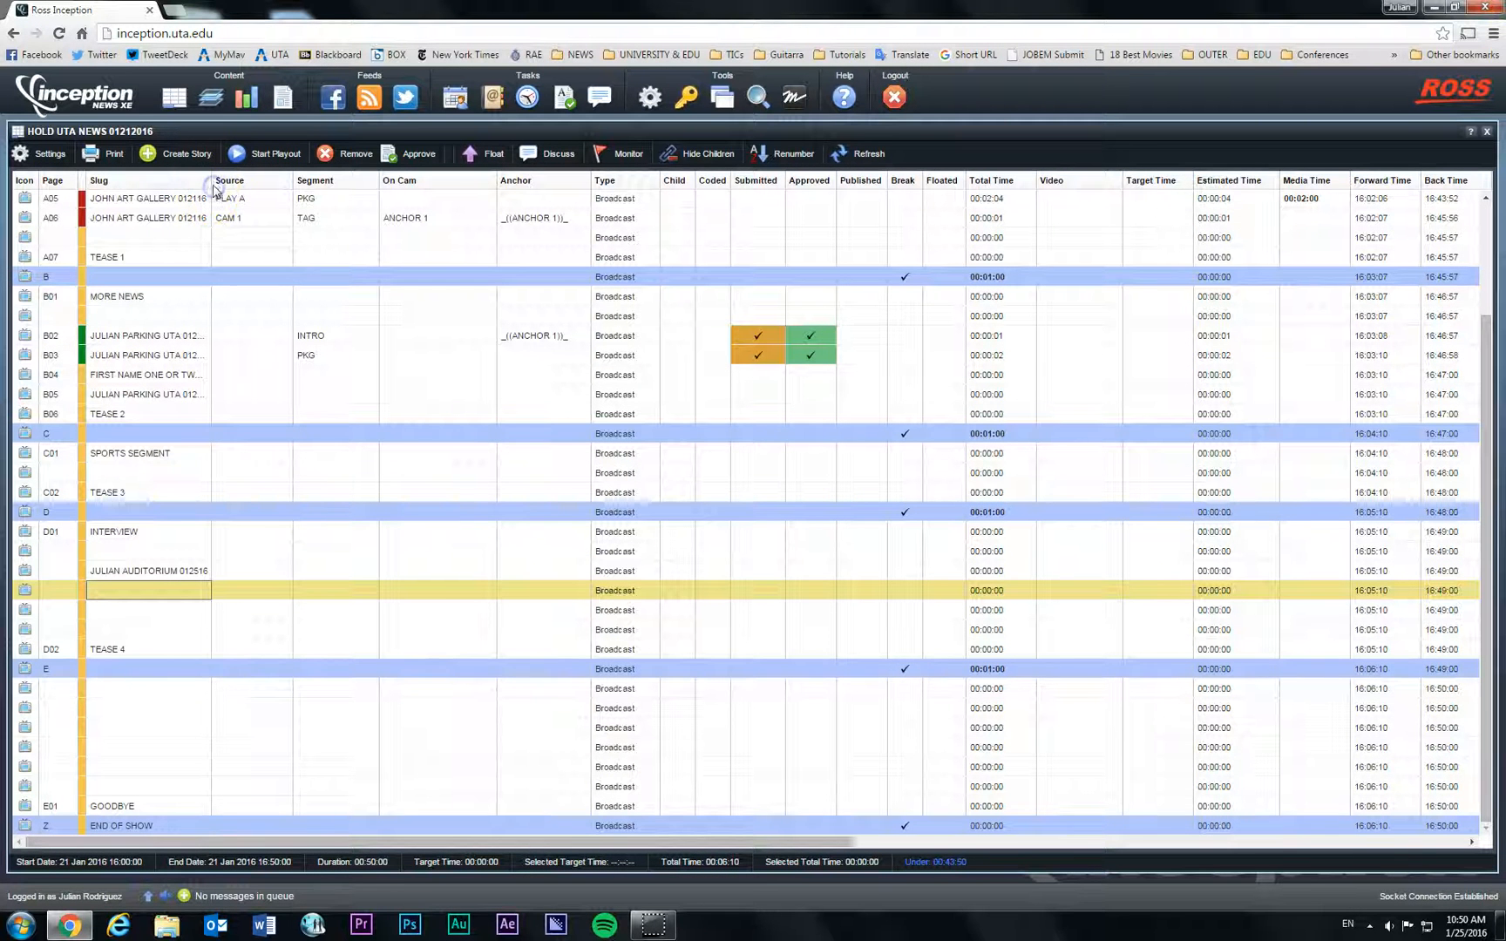
# Step: Widen the Slug column and give the next two stories the same 'AUDITORIUM 012516' slug
pyautogui.moveTo(258, 179); pyautogui.dragTo(298, 180)
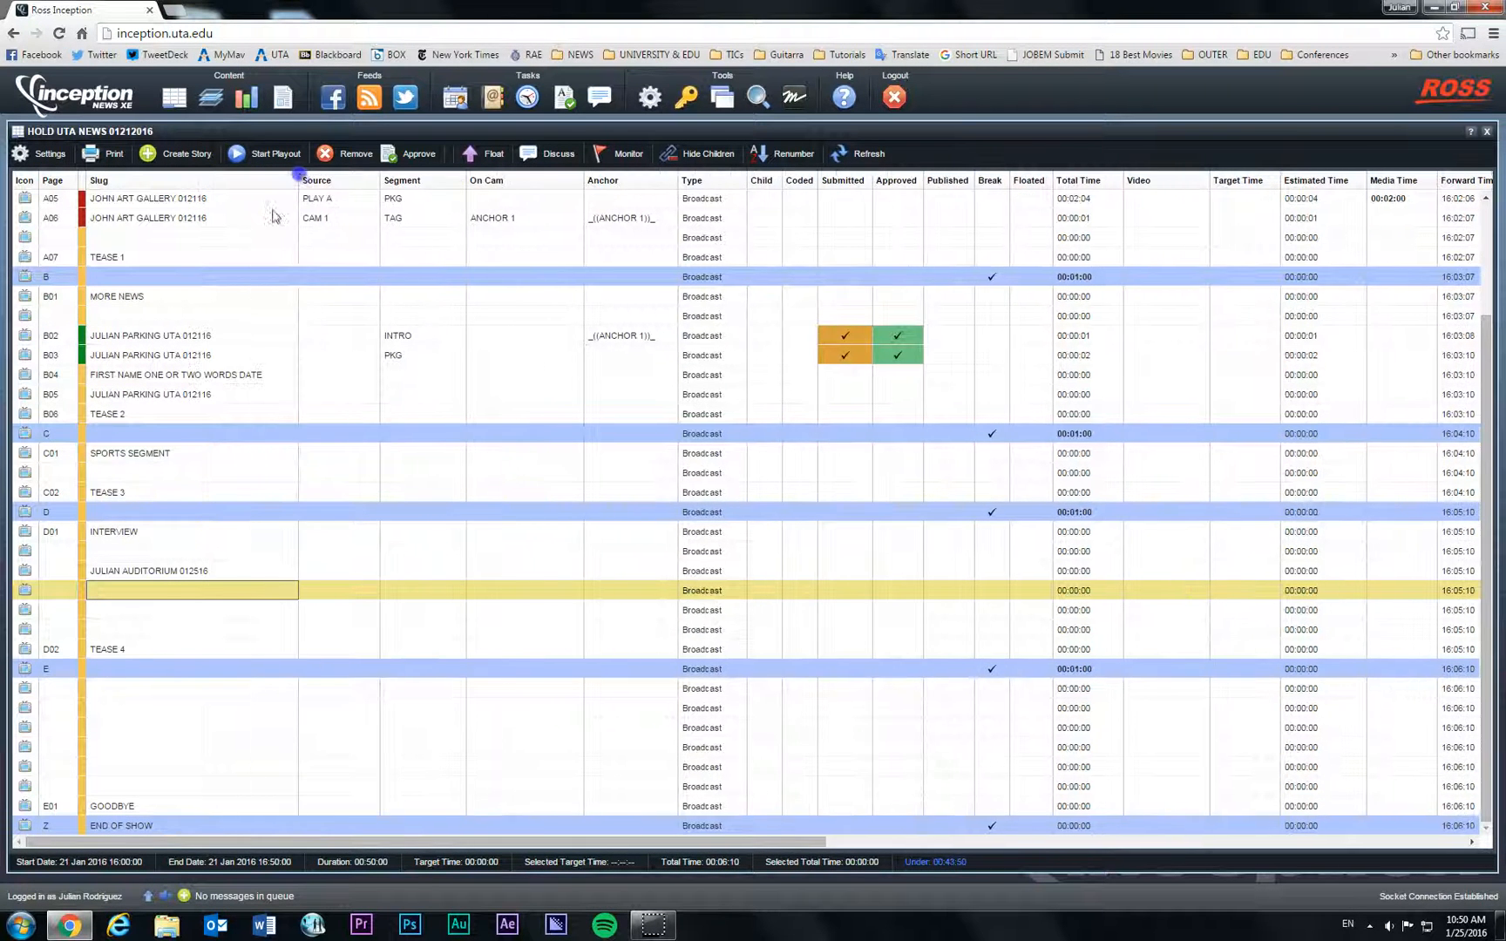
pyautogui.click(157, 591)
pyautogui.write('JULIAN')
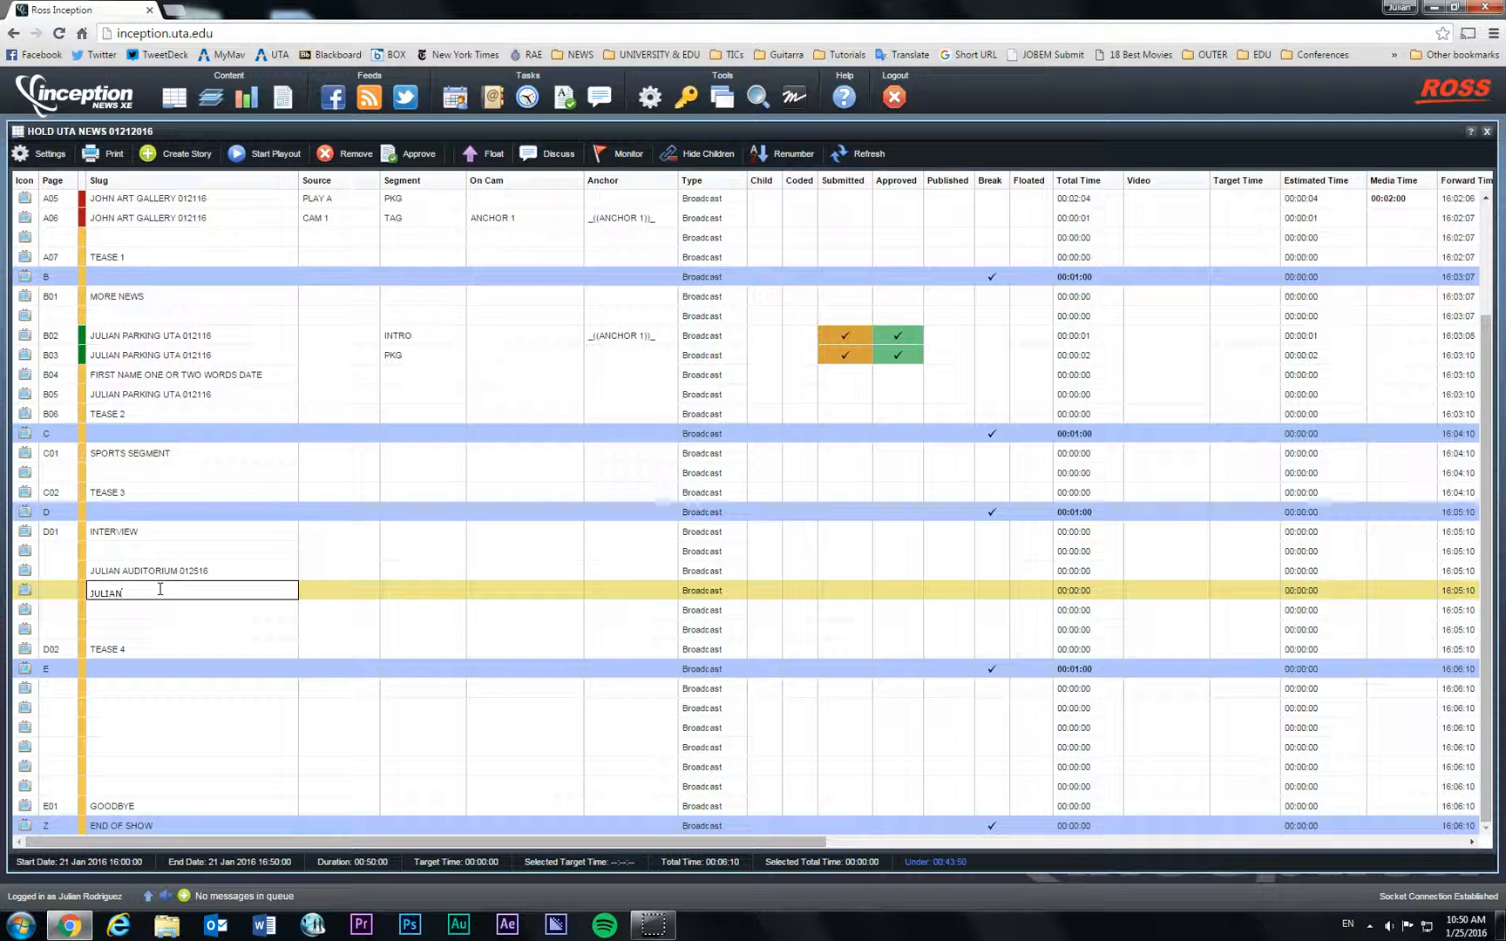
pyautogui.write(' AUDITORIUM 012516')
pyautogui.click(158, 612)
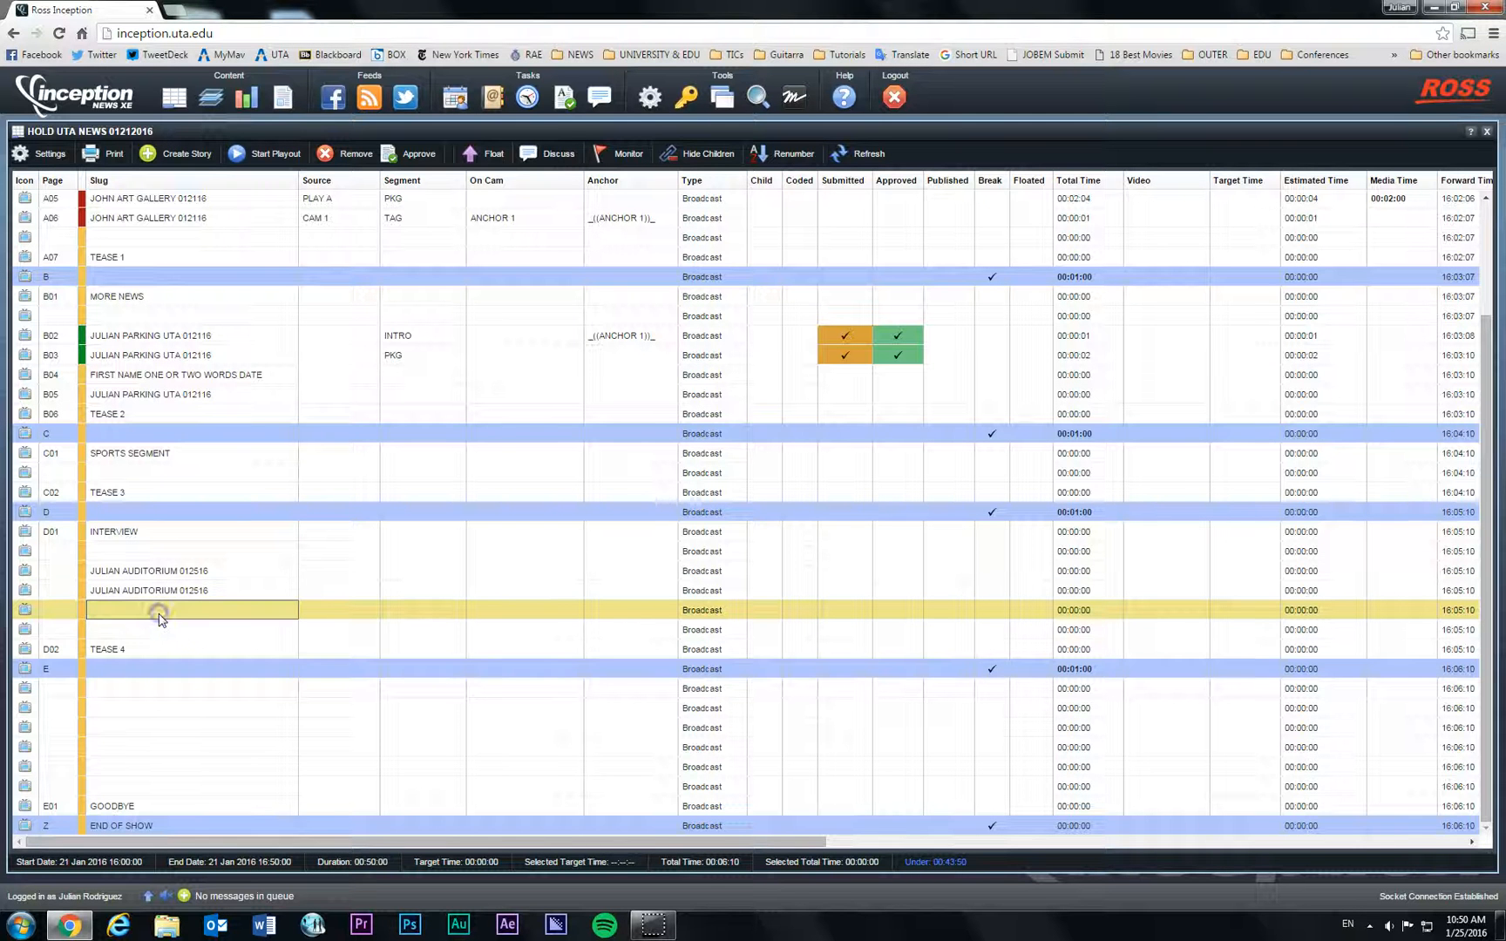
pyautogui.write('JULIA')
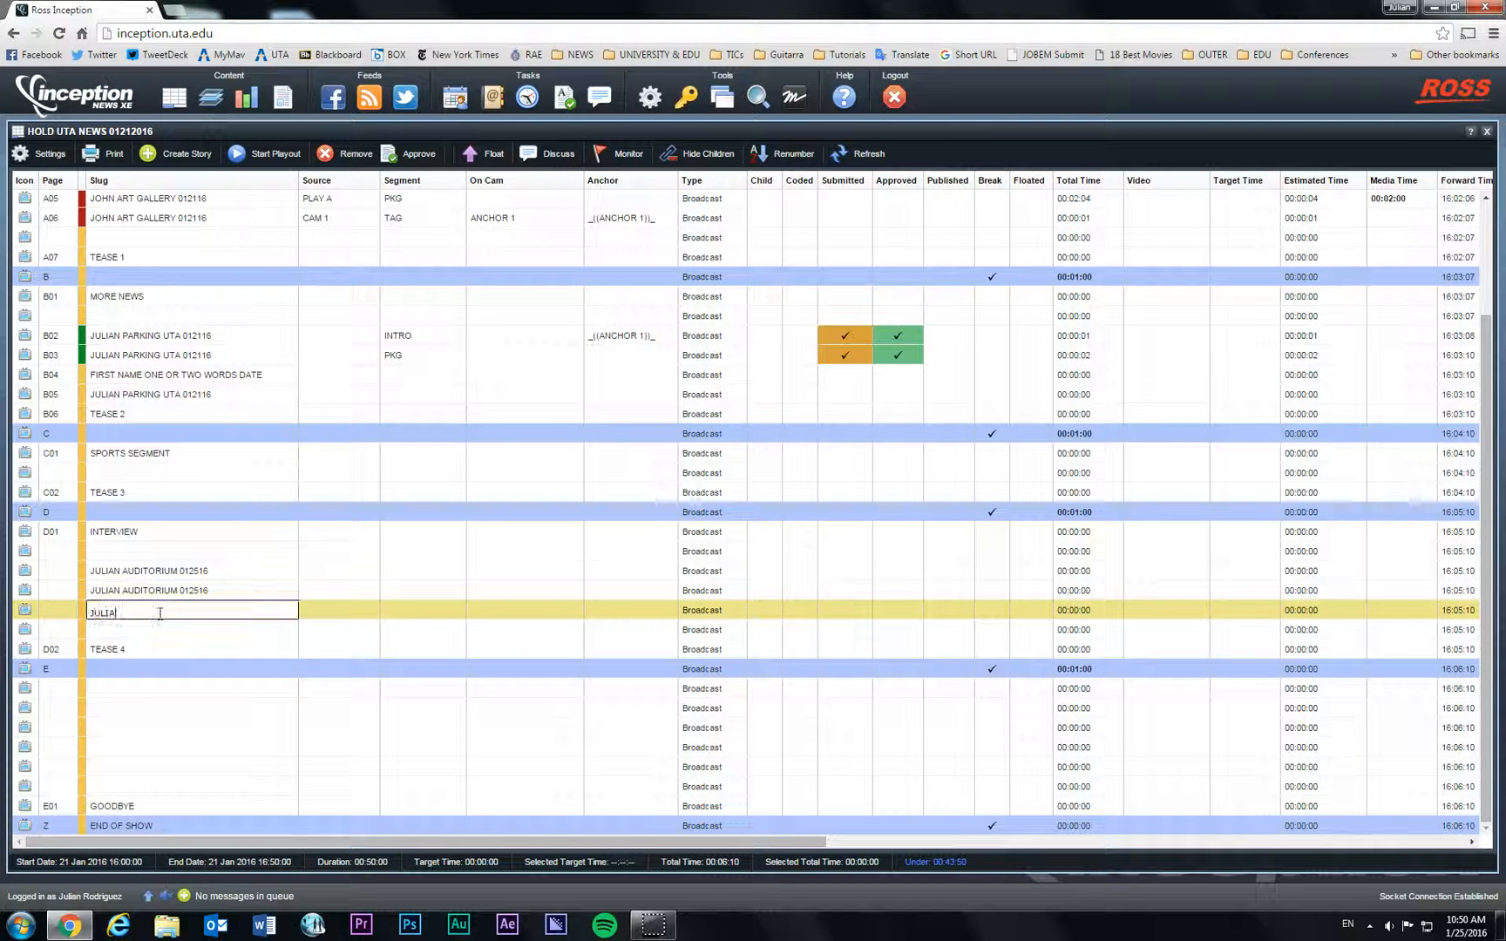
pyautogui.write('N AUDITORIUM 012516')
pyautogui.press('Return')
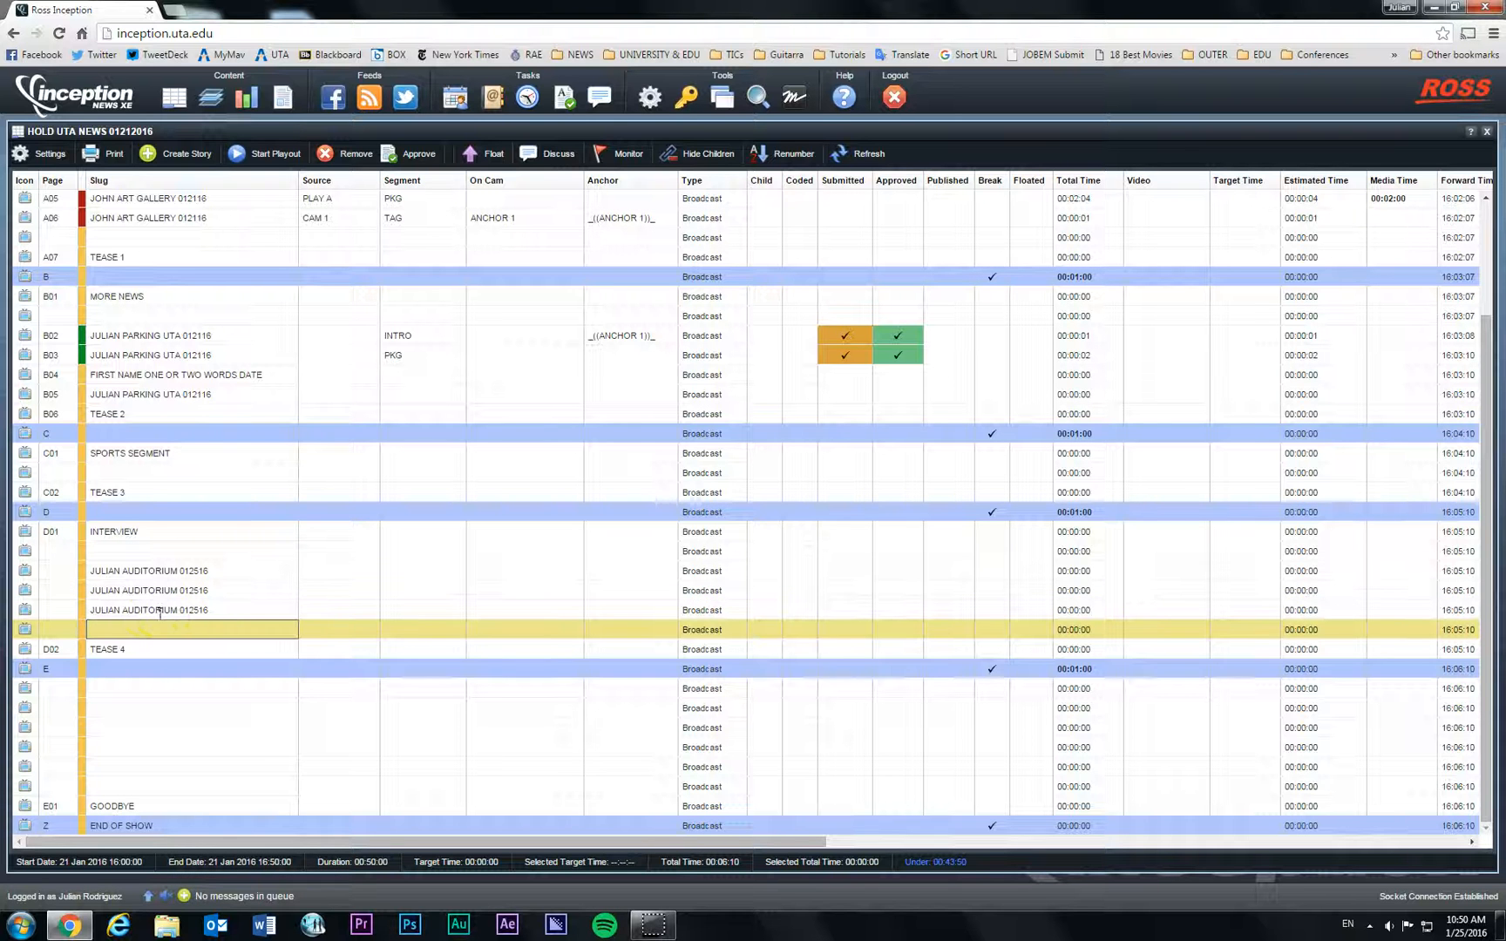
pyautogui.click(333, 572)
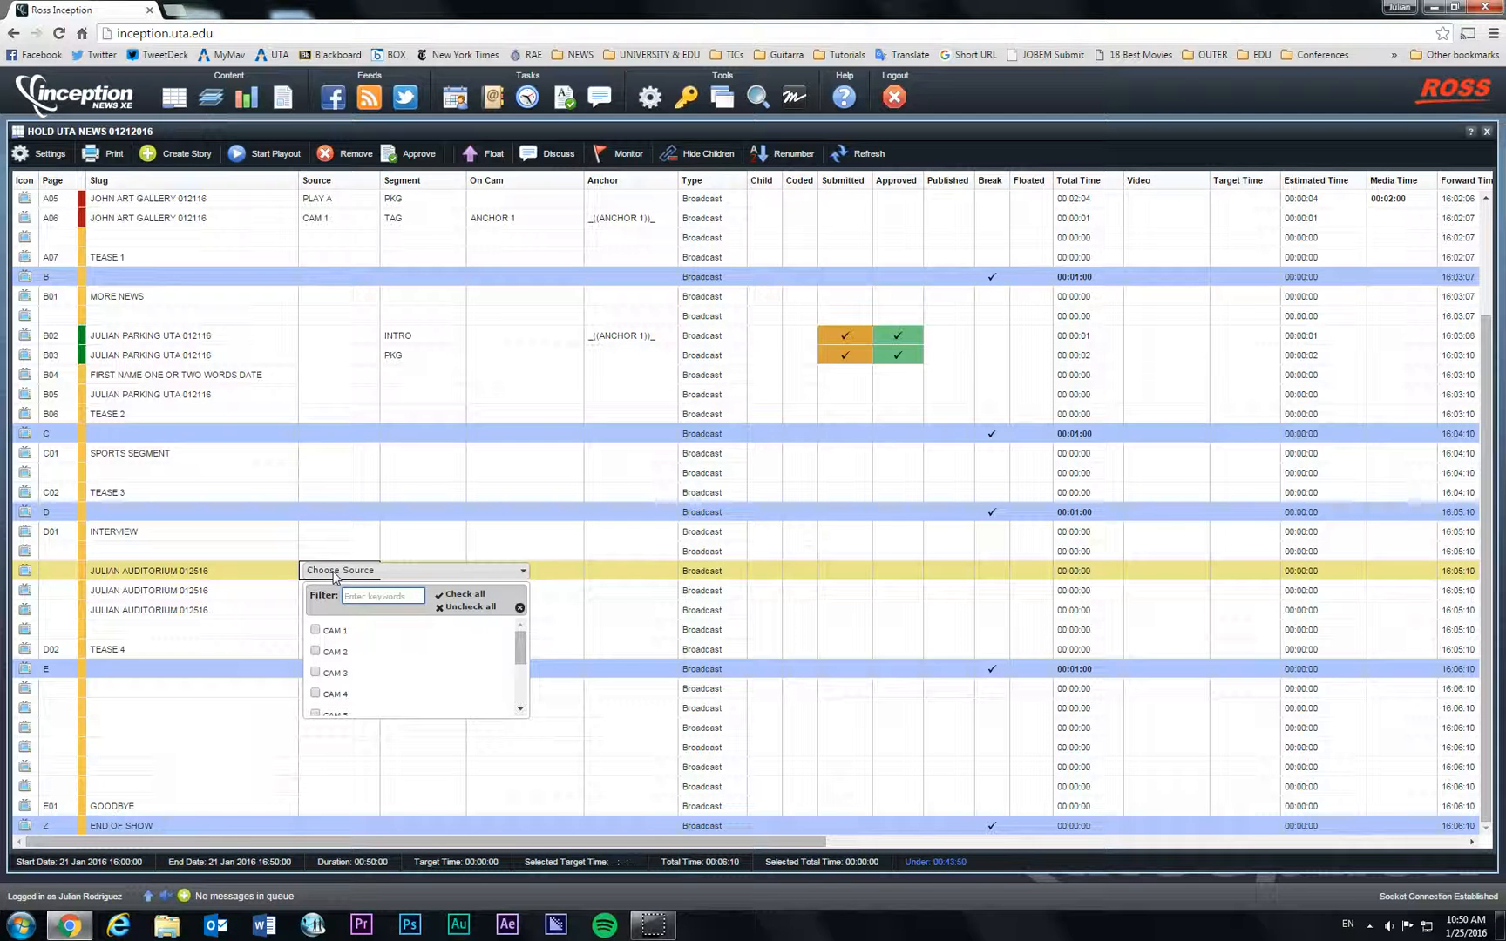
# Step: Set CAM 1 as the first auditorium story's source and INTRO as its segment
pyautogui.click(316, 631)
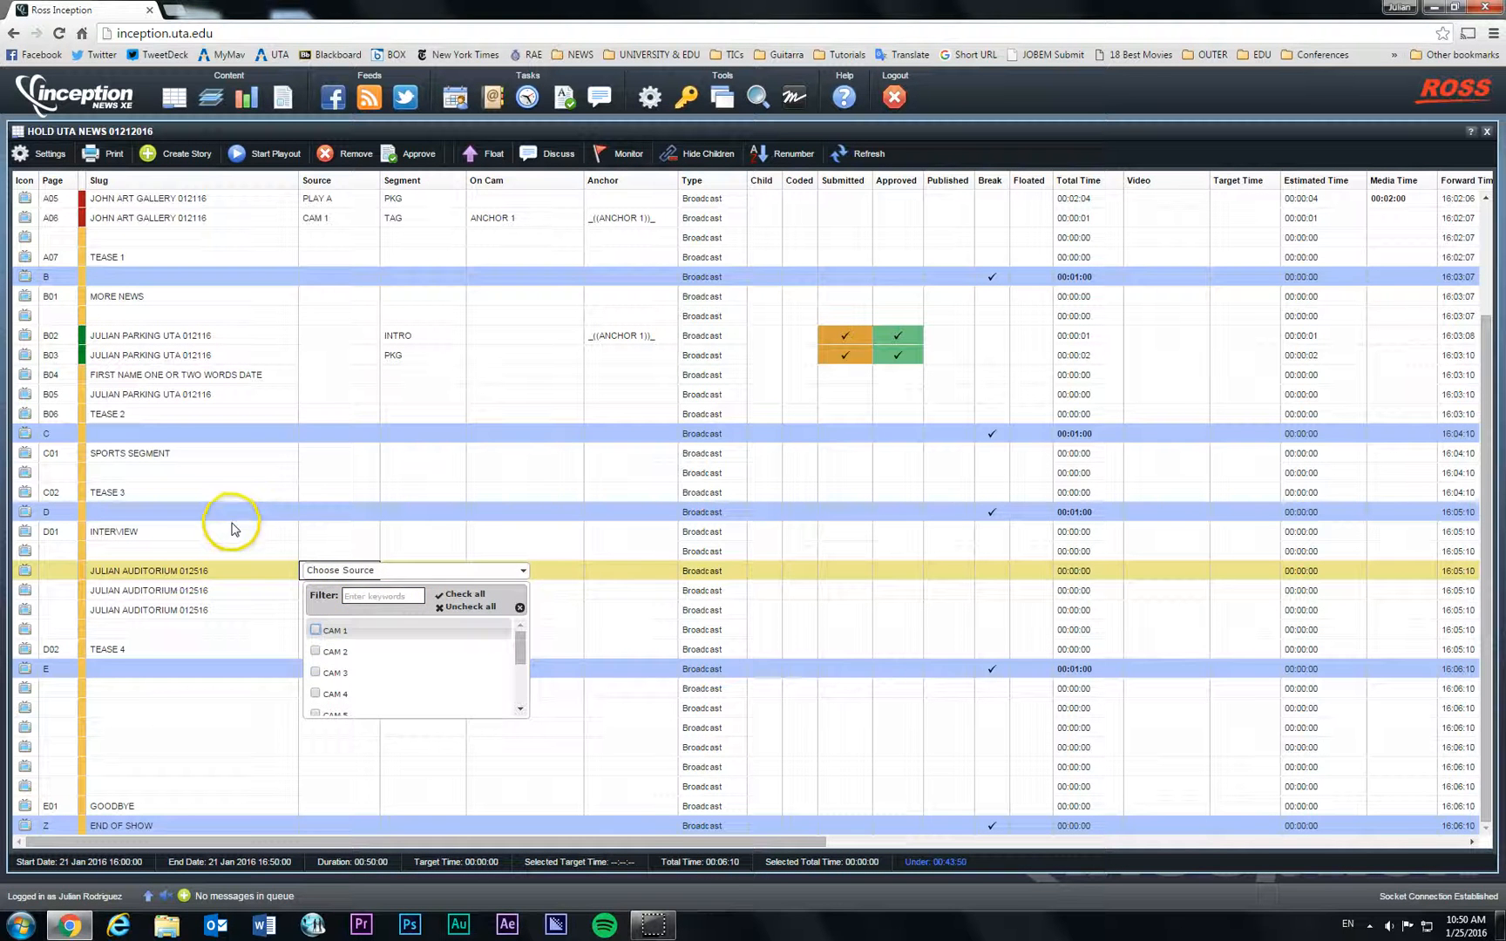
pyautogui.click(244, 569)
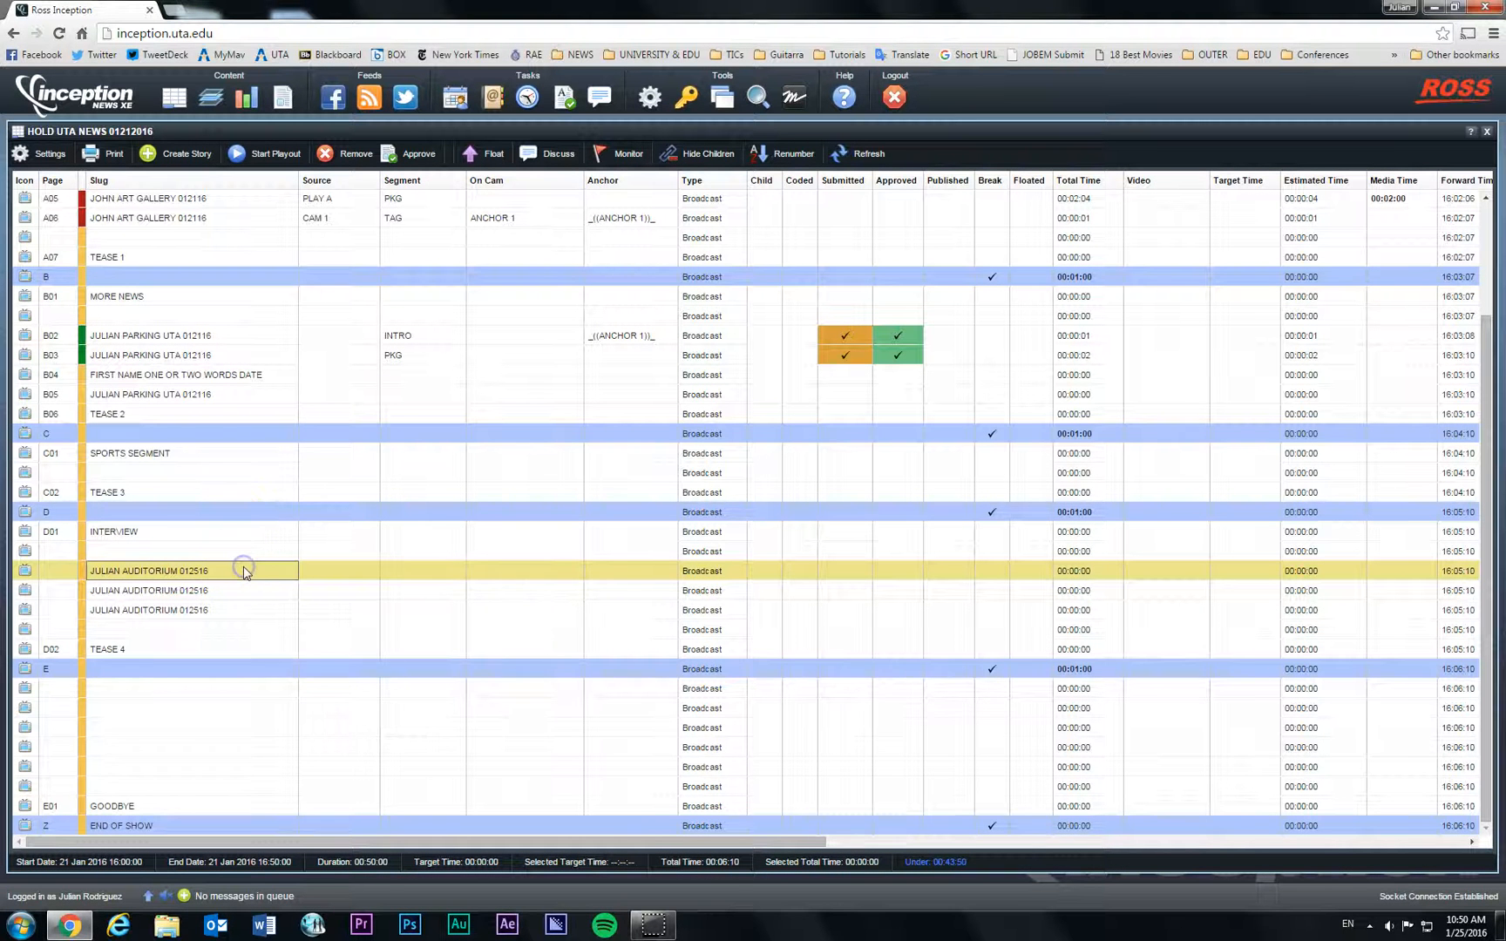
pyautogui.click(411, 575)
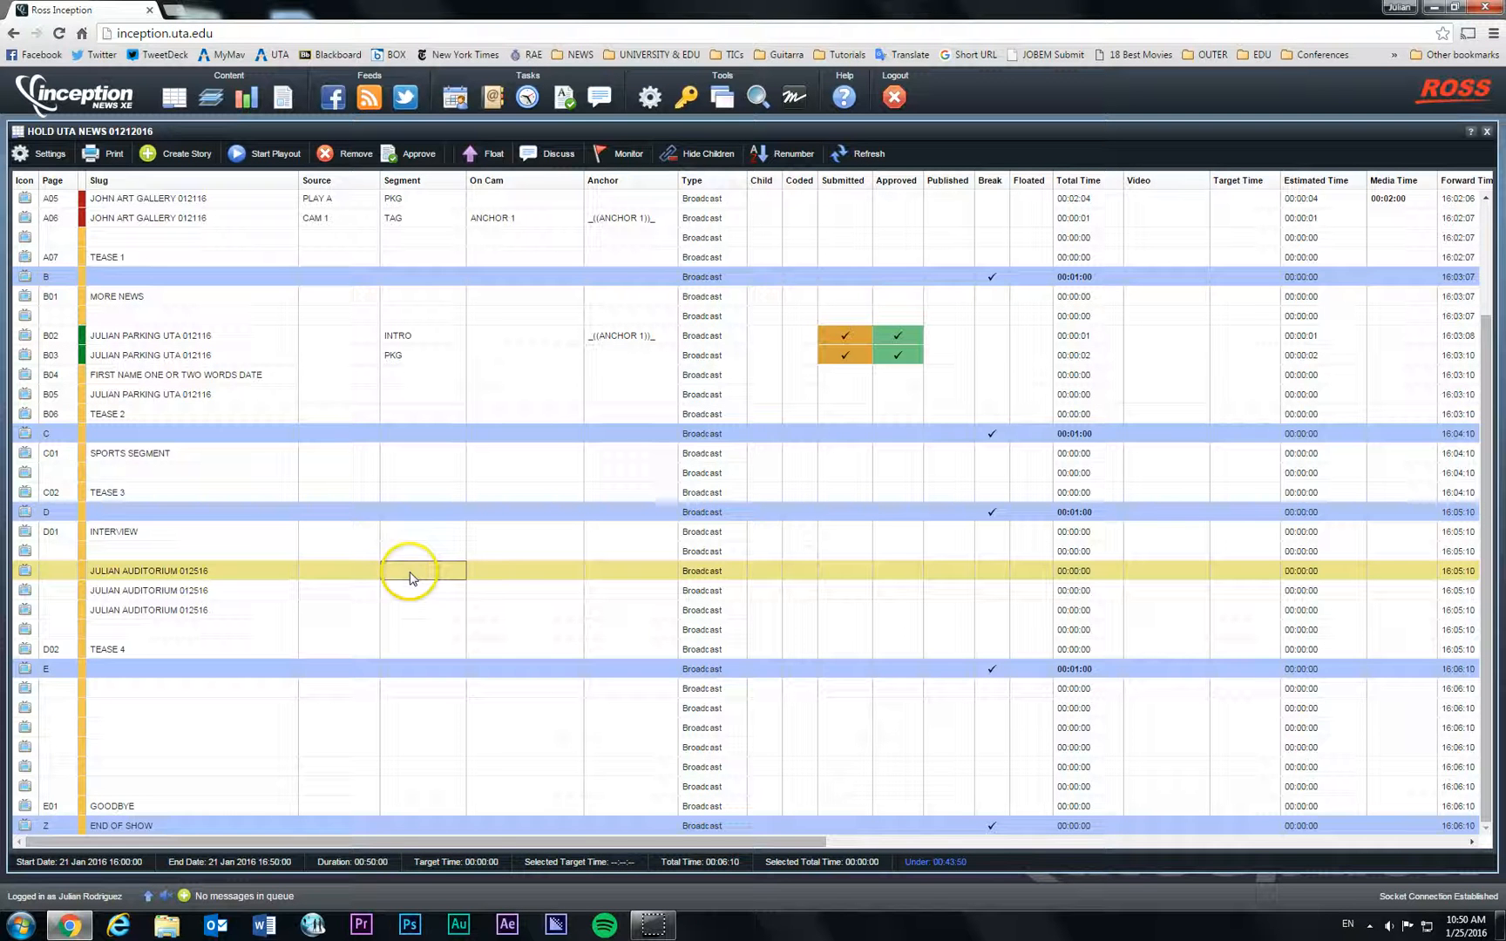
pyautogui.write('INTRO')
pyautogui.press('Return')
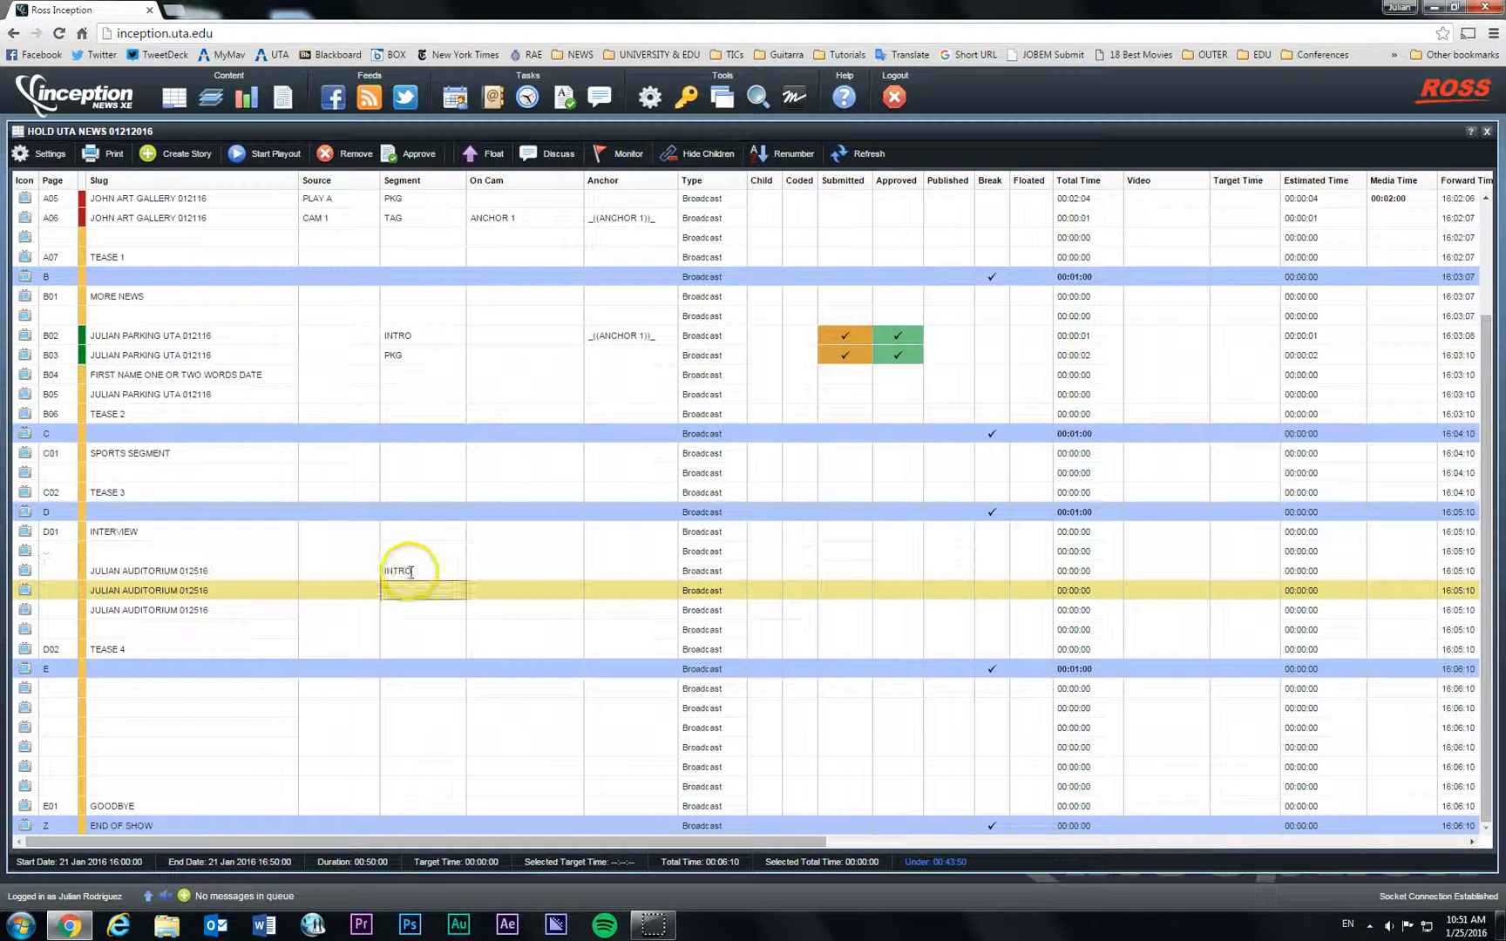
# Step: Set the segments of the next two auditorium stories to PKG and TAG
pyautogui.write('PKG')
pyautogui.press('Return')
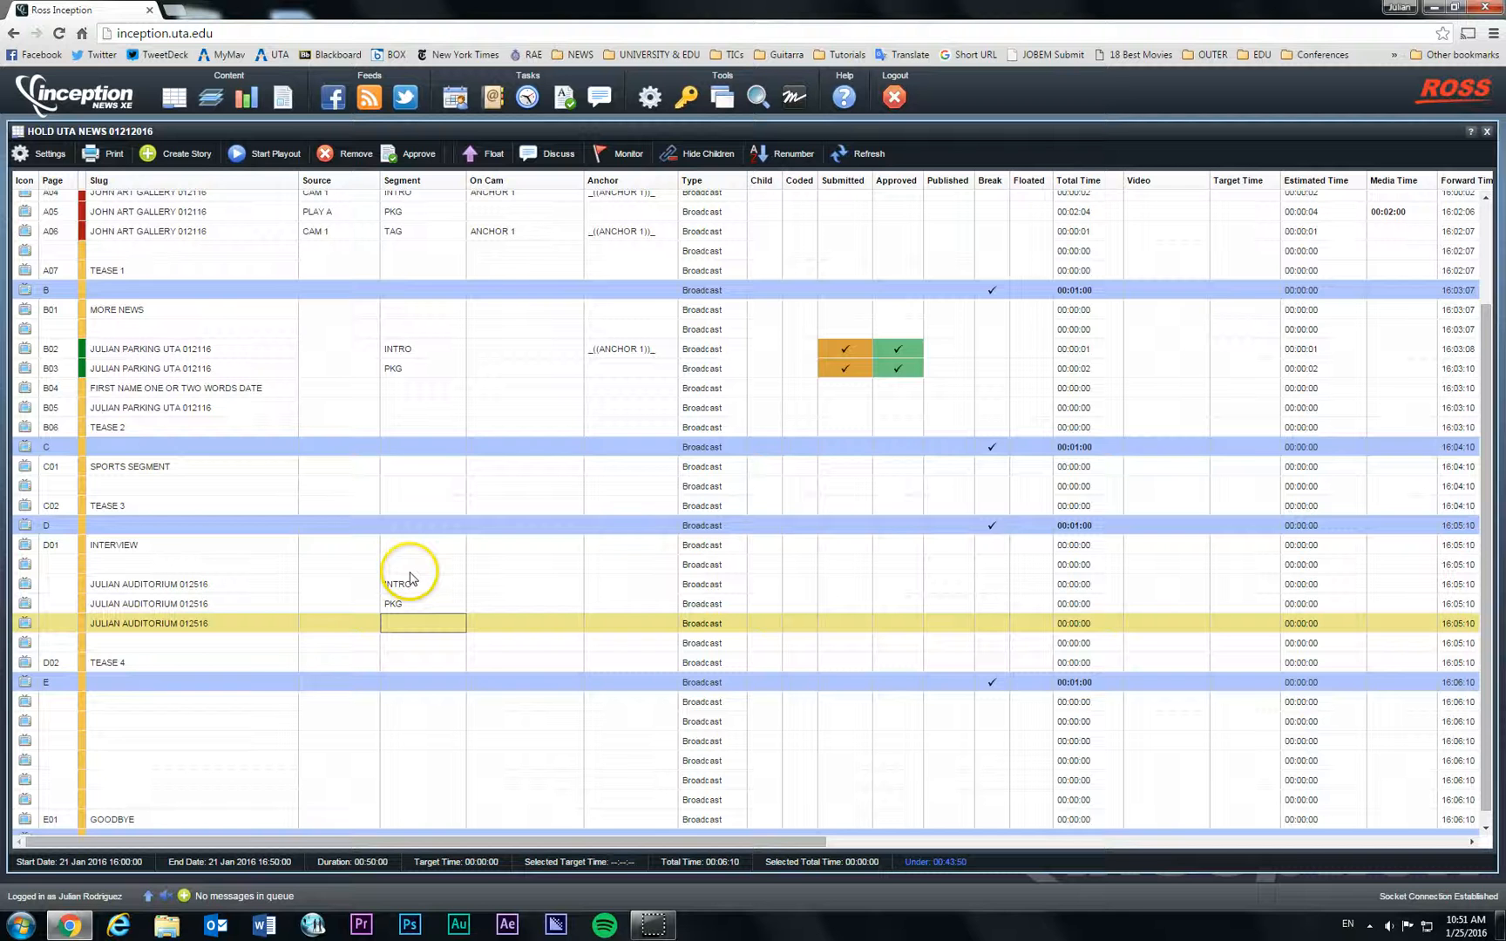
pyautogui.write('TAG')
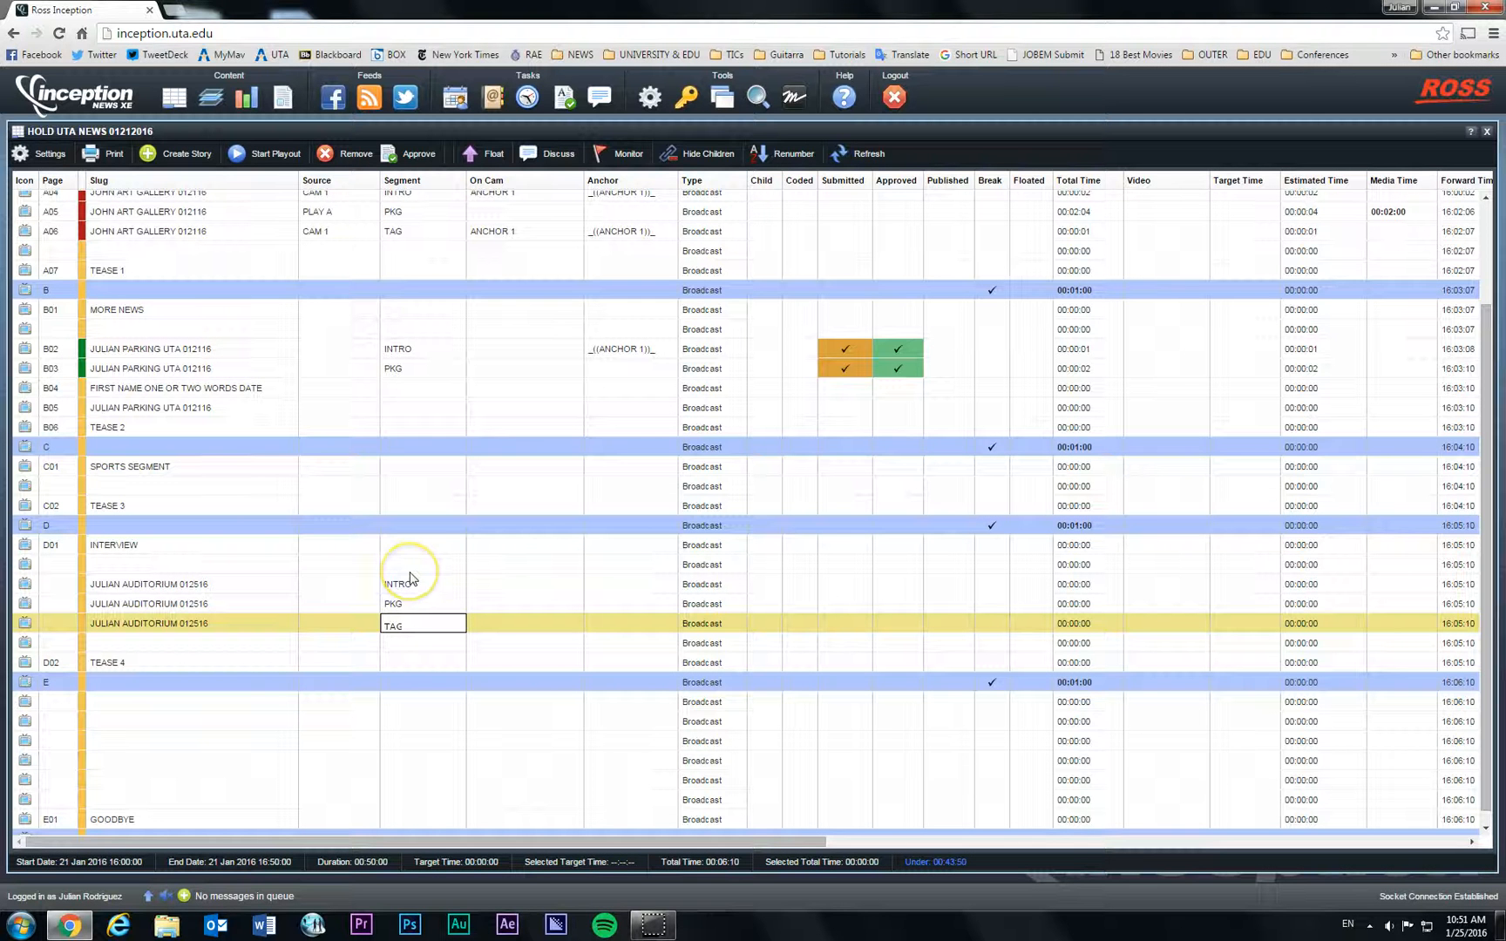
pyautogui.click(218, 602)
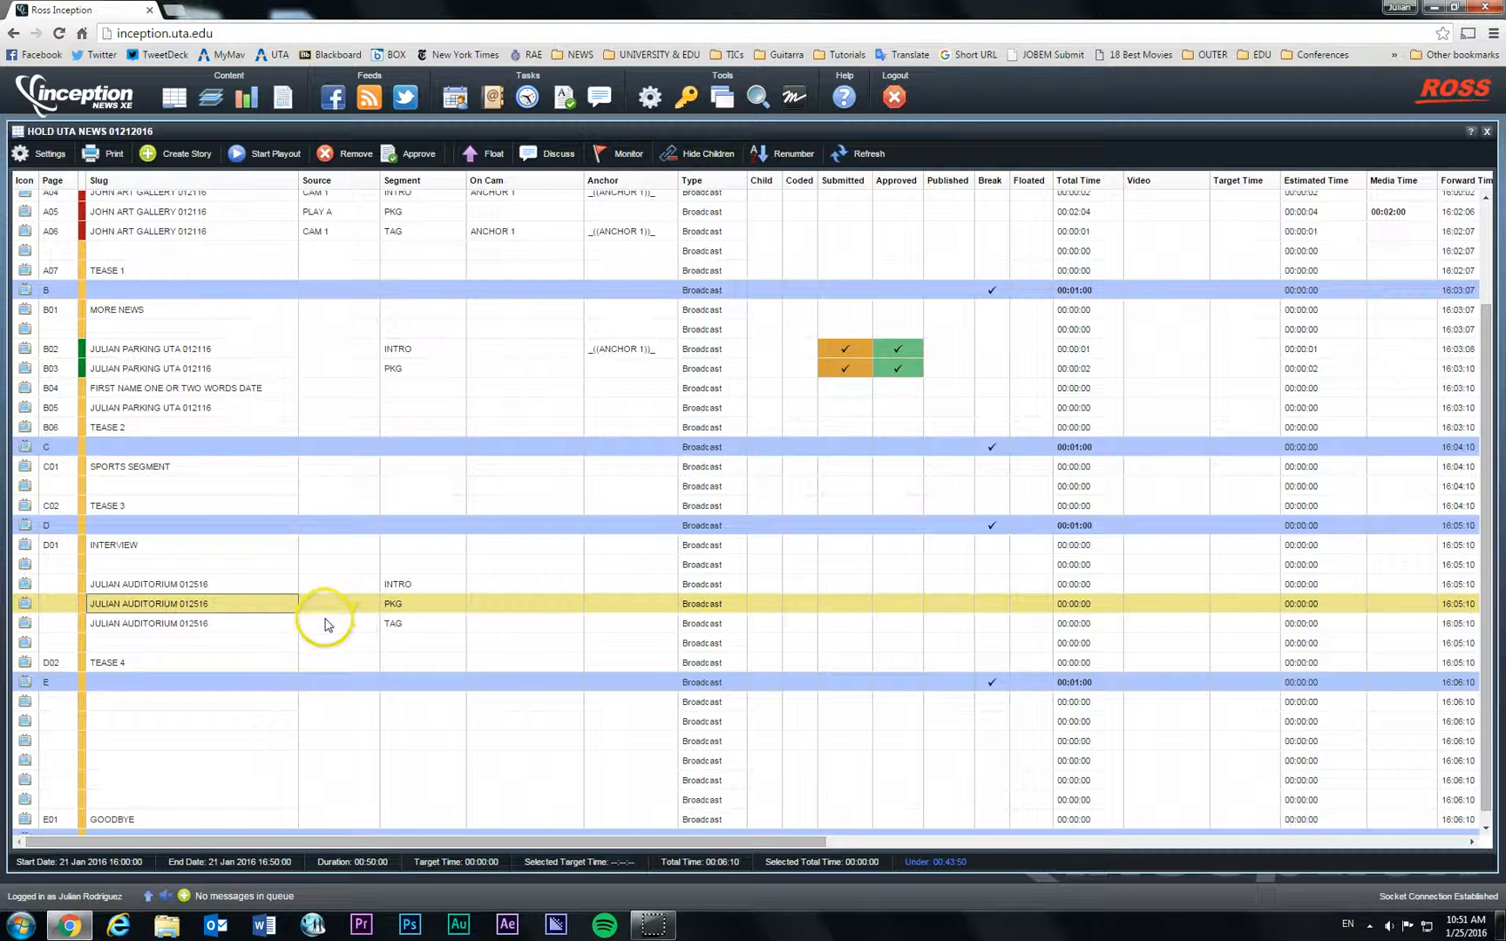
pyautogui.click(200, 585)
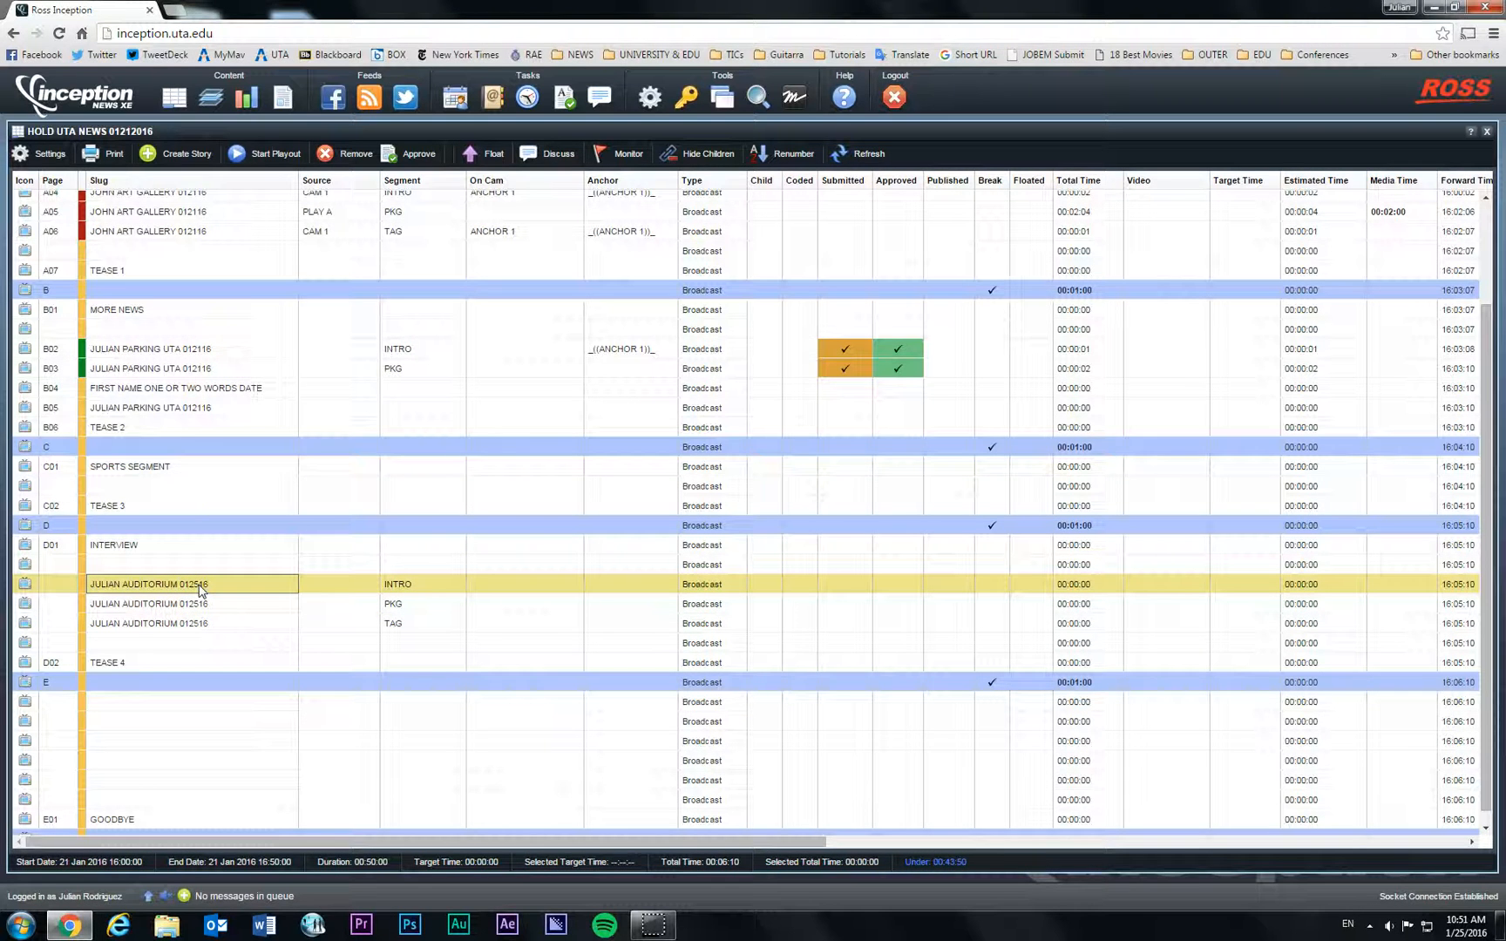
# Step: Write the INTRO script with ANCHOR 1 and CAM 1 cues and 'YOU WILL WRITE THE INTRO HERE', then save
pyautogui.doubleClick(200, 586)
pyautogui.click(203, 591)
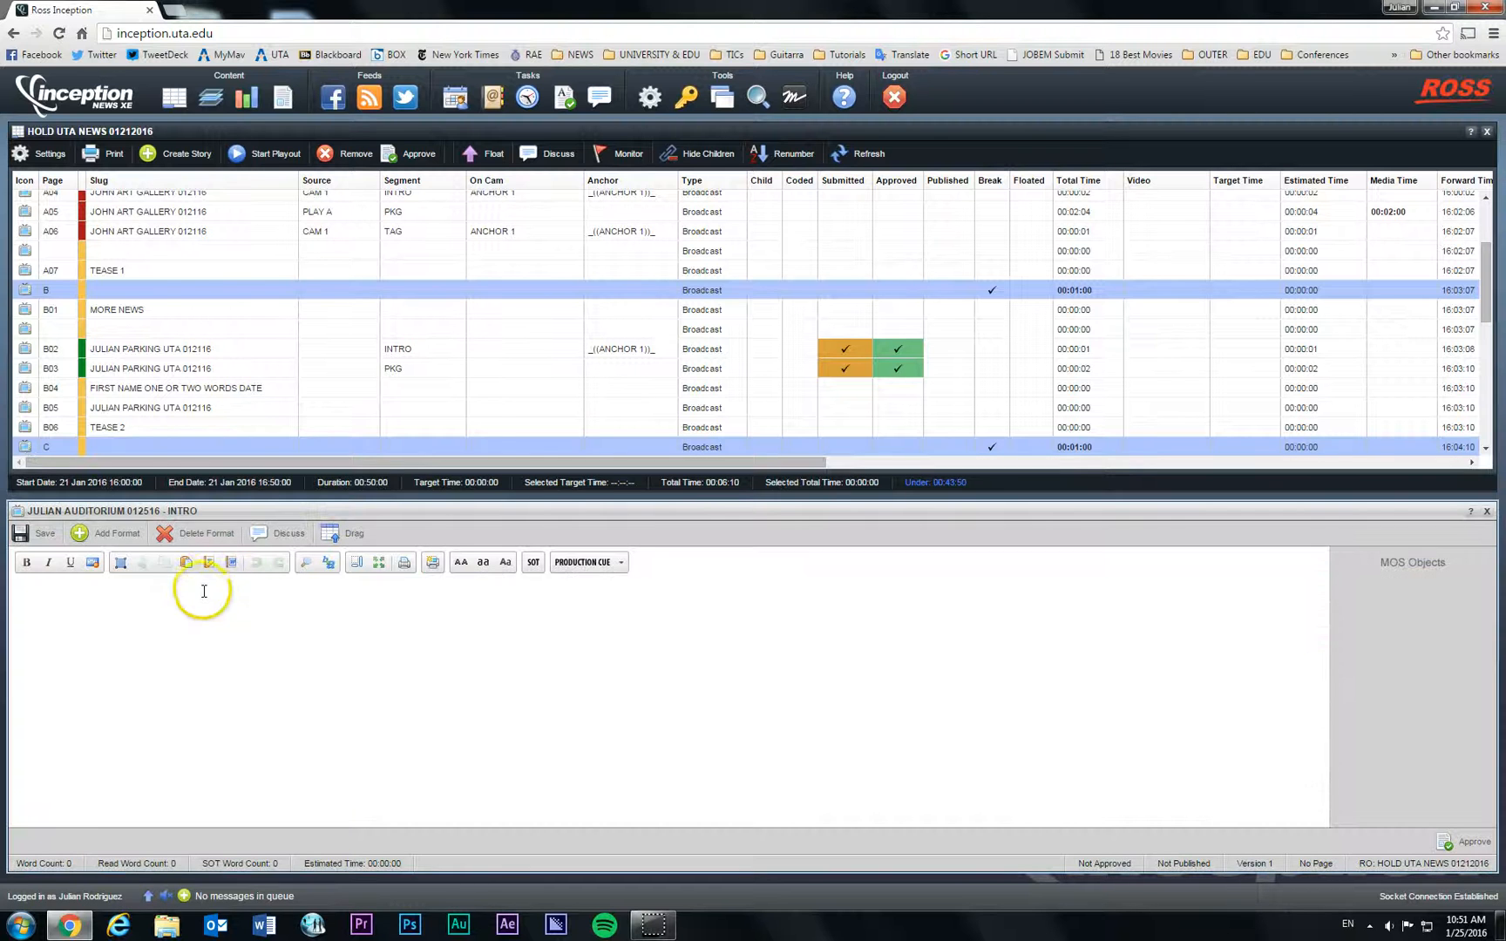
pyautogui.click(622, 564)
pyautogui.scroll(-3, 662, 601)
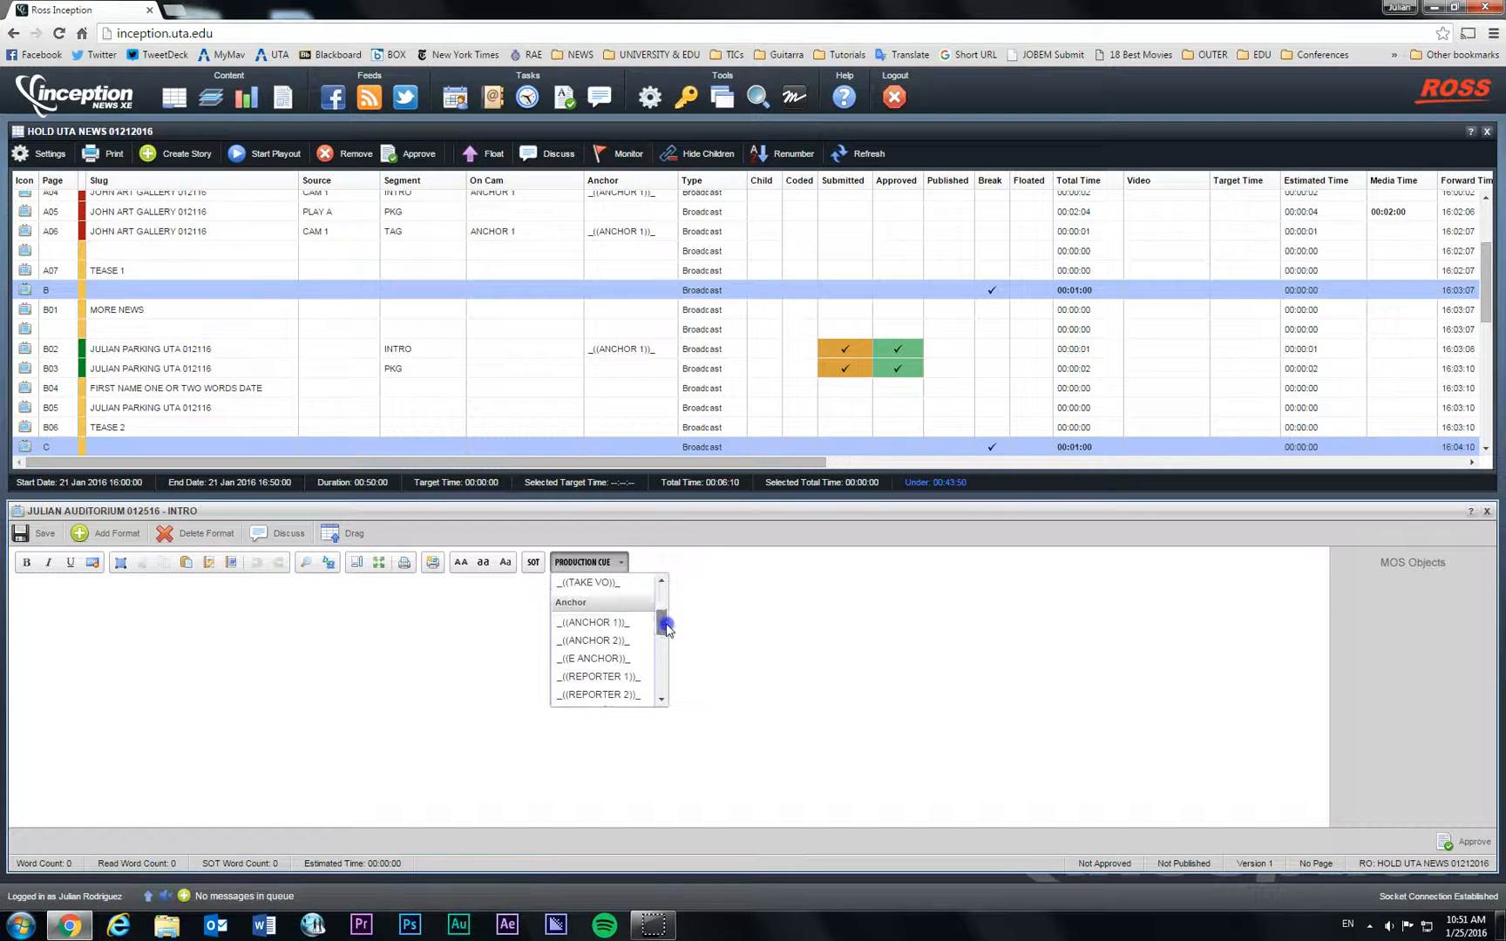
pyautogui.click(636, 607)
pyautogui.click(623, 563)
pyautogui.scroll(-5, 662, 628)
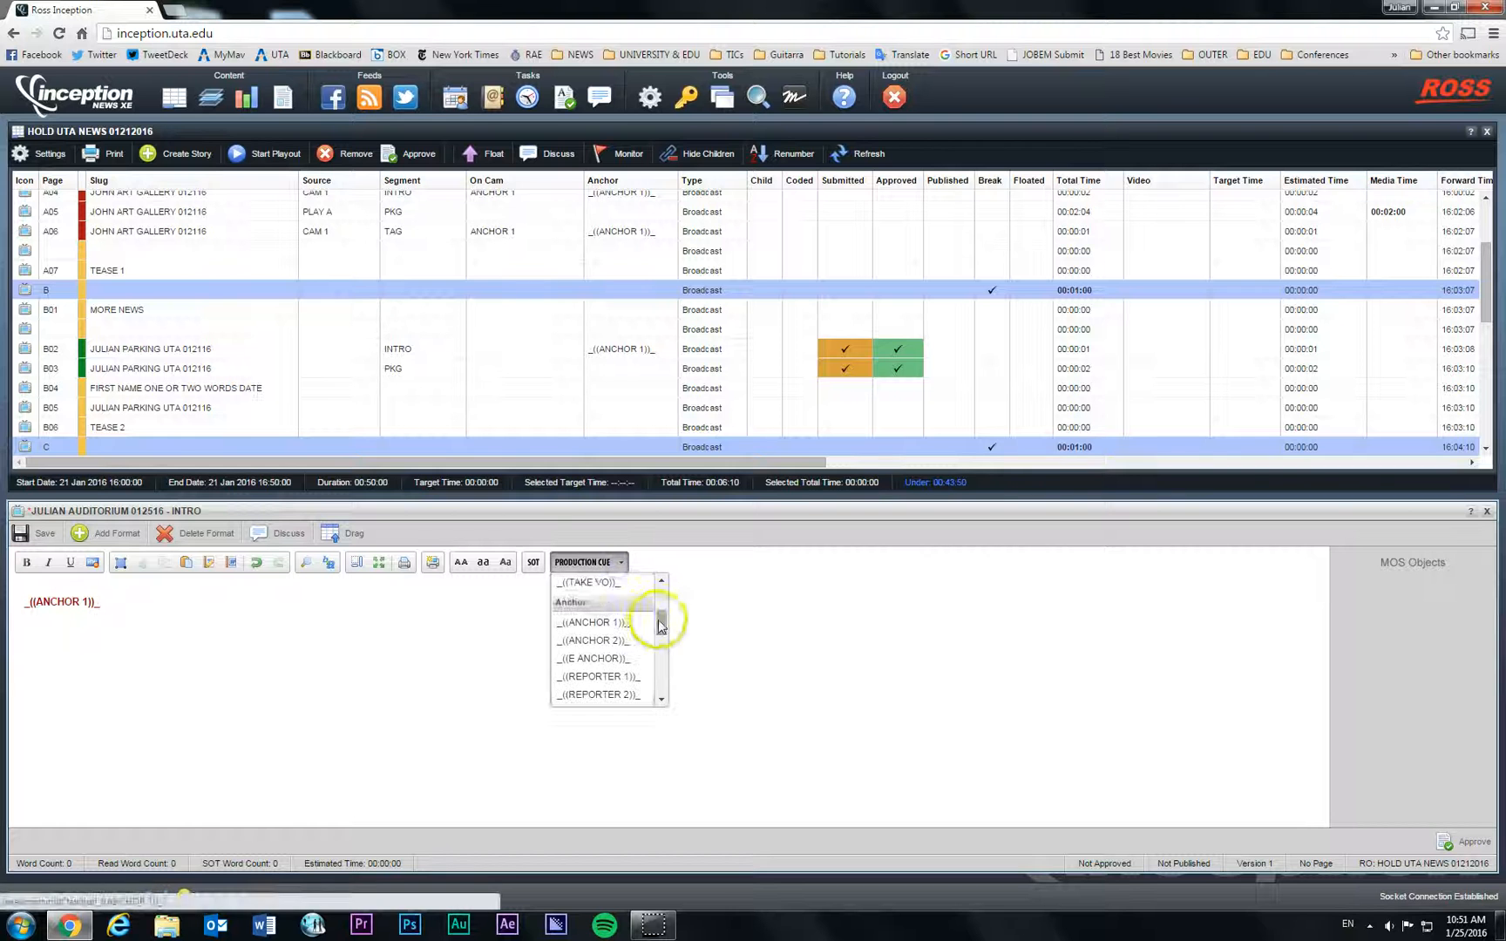
pyautogui.click(592, 620)
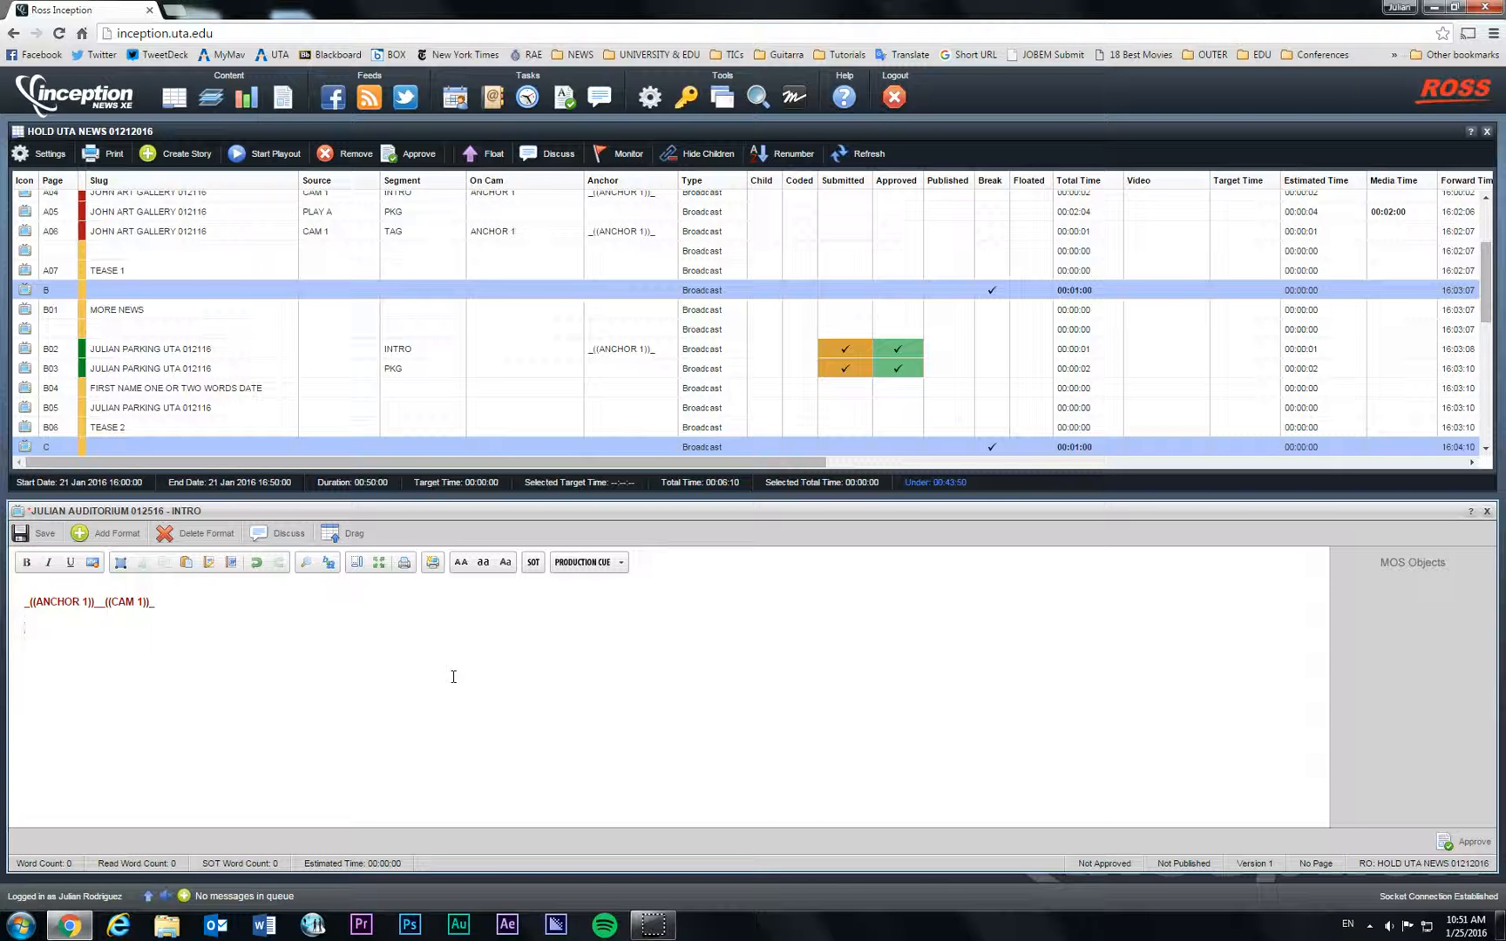
pyautogui.write('YOU WILL WRITE THE INTRO HERE')
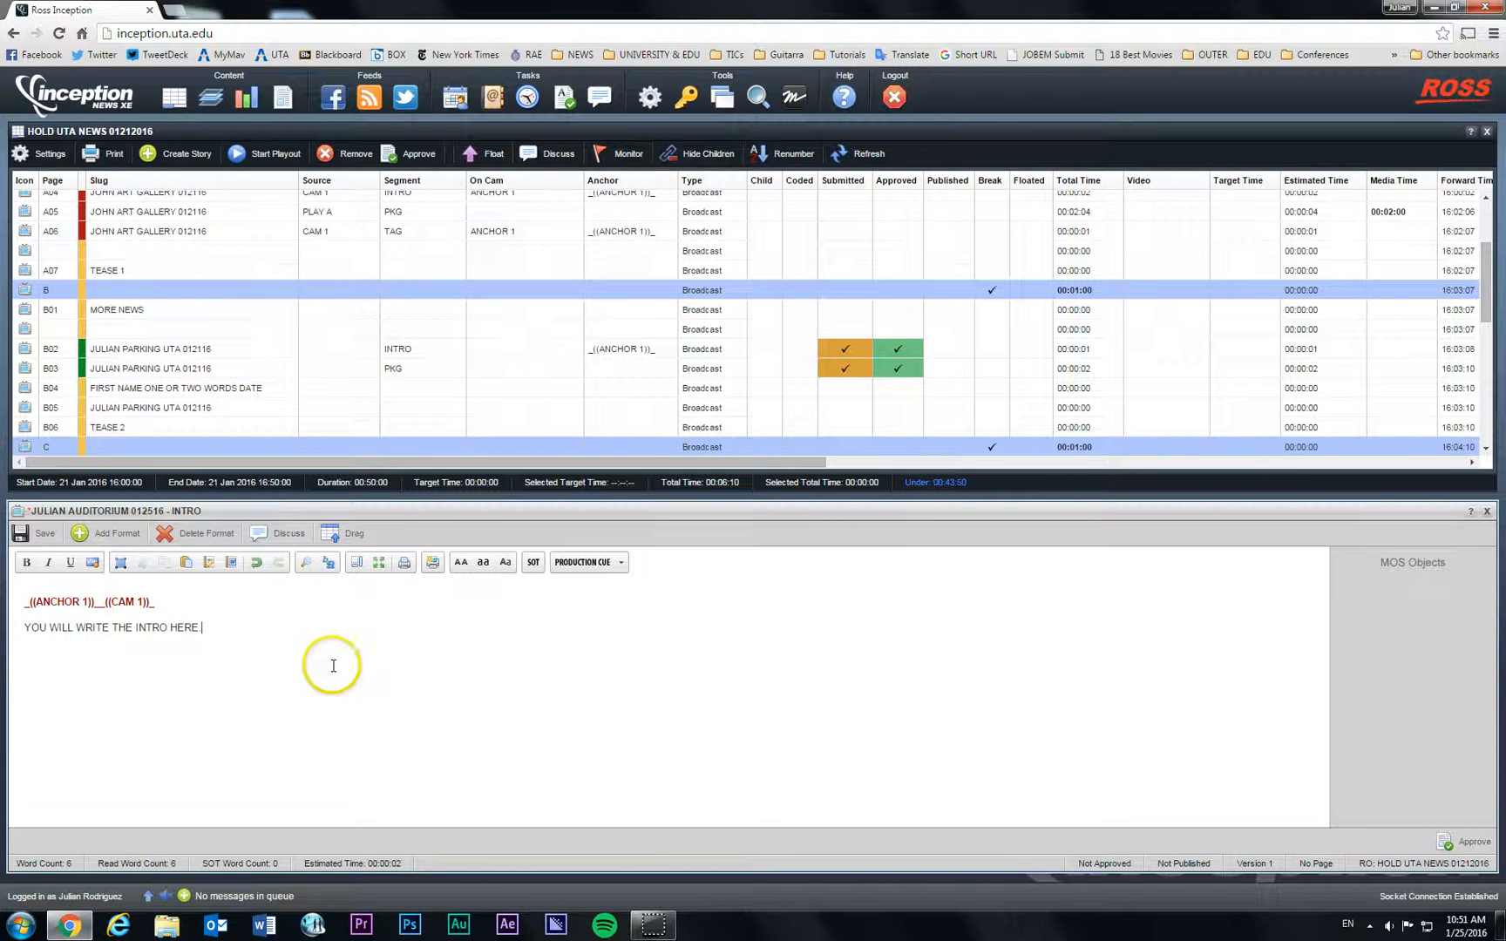
pyautogui.click(39, 535)
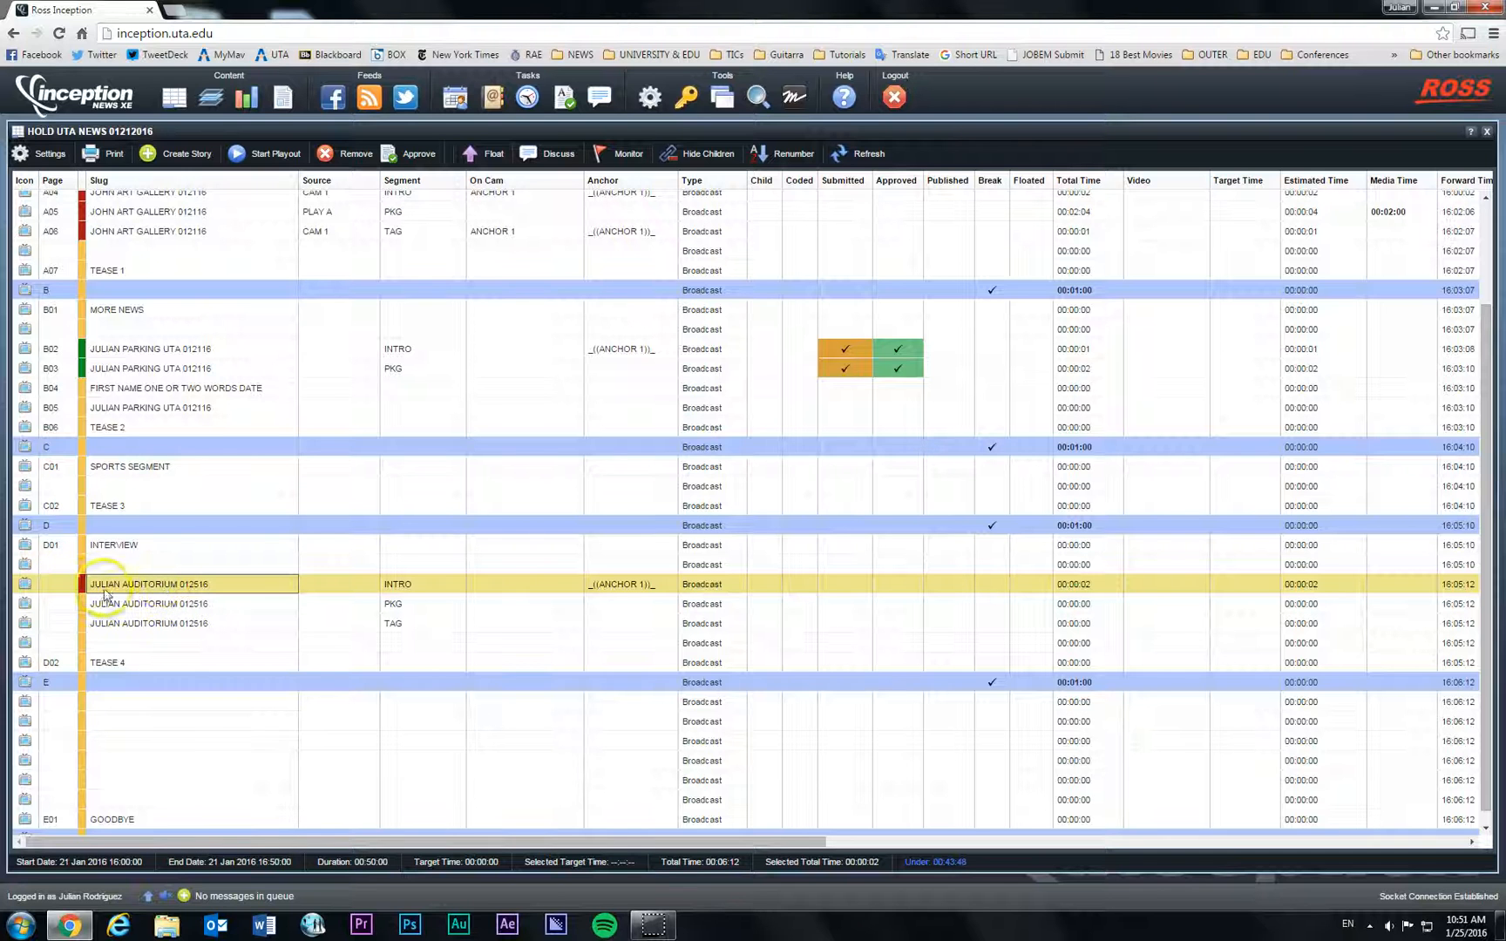
# Step: Reopen the INTRO script to check its cue line, then close the editor
pyautogui.doubleClick(168, 591)
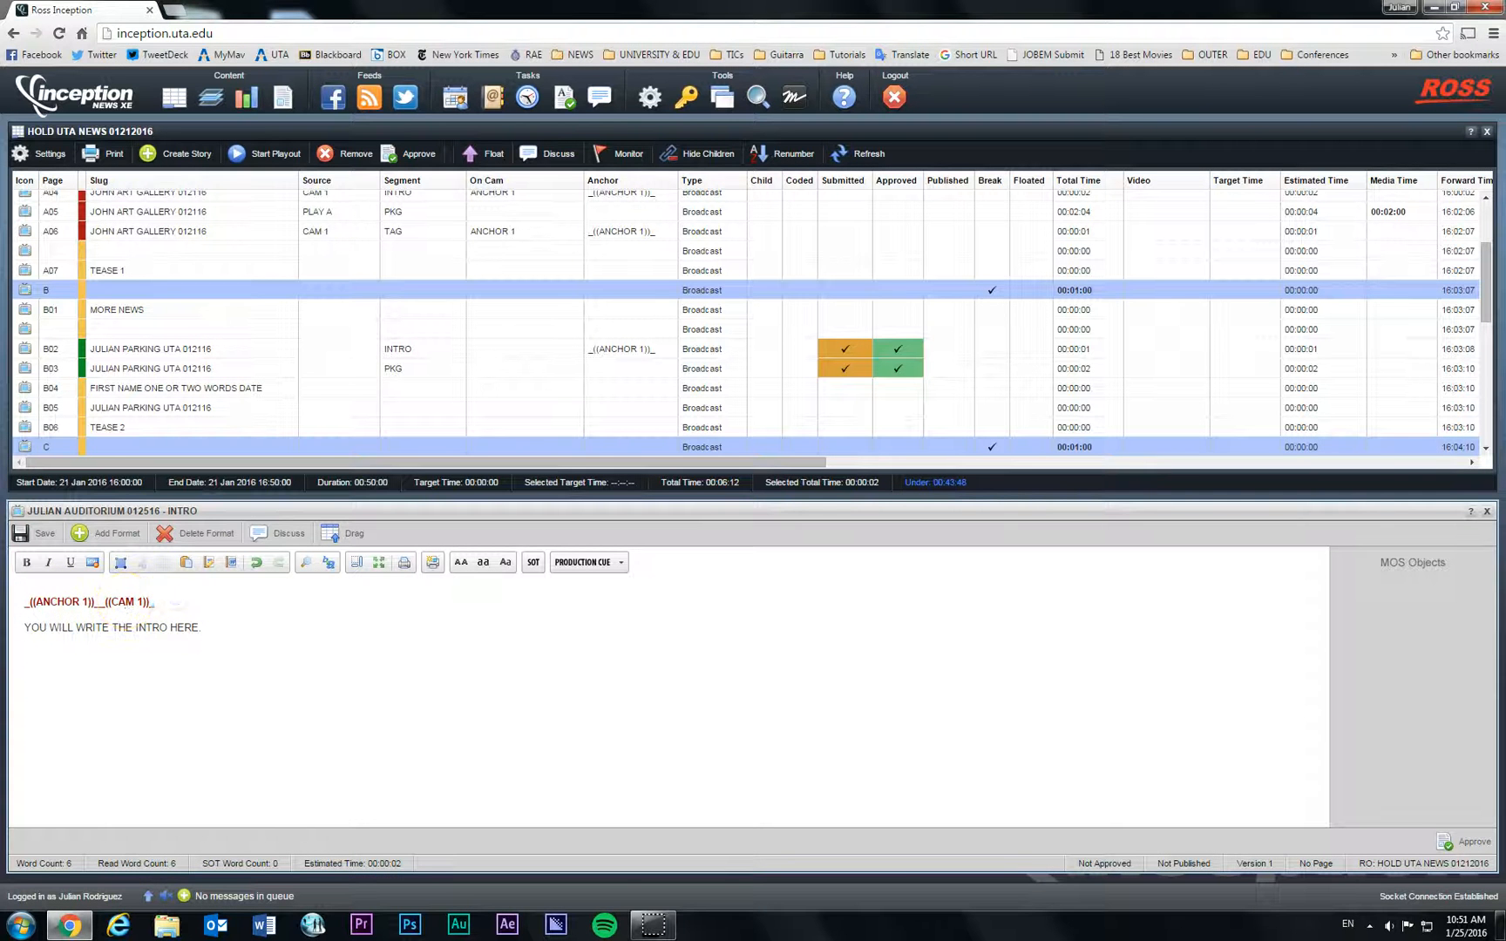
pyautogui.tripleClick(175, 601)
pyautogui.click(236, 604)
pyautogui.click(1487, 511)
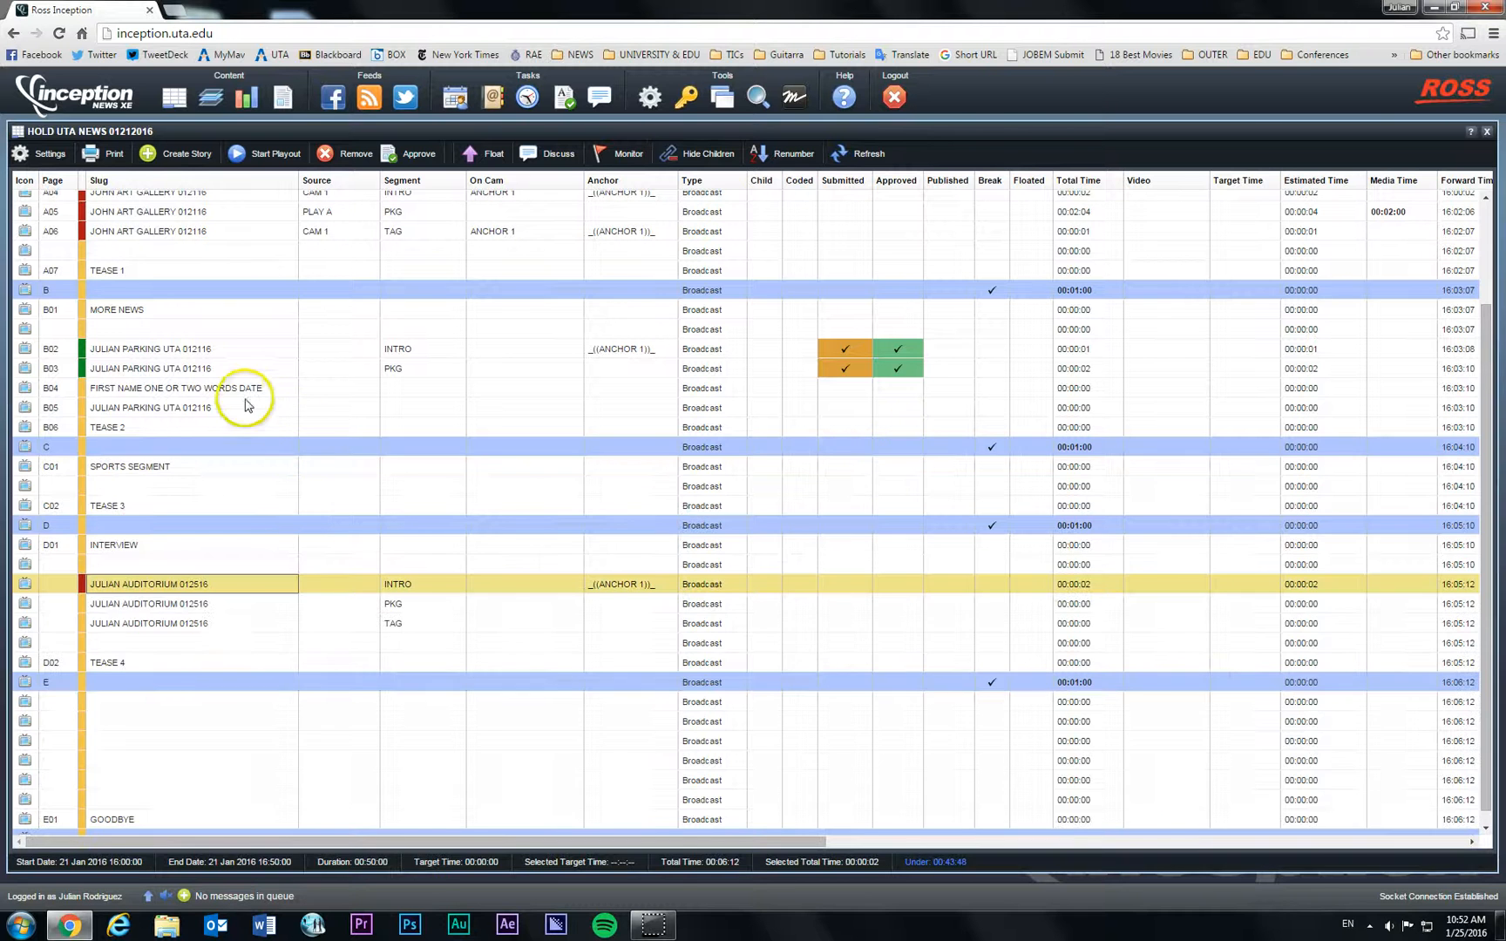
pyautogui.click(209, 605)
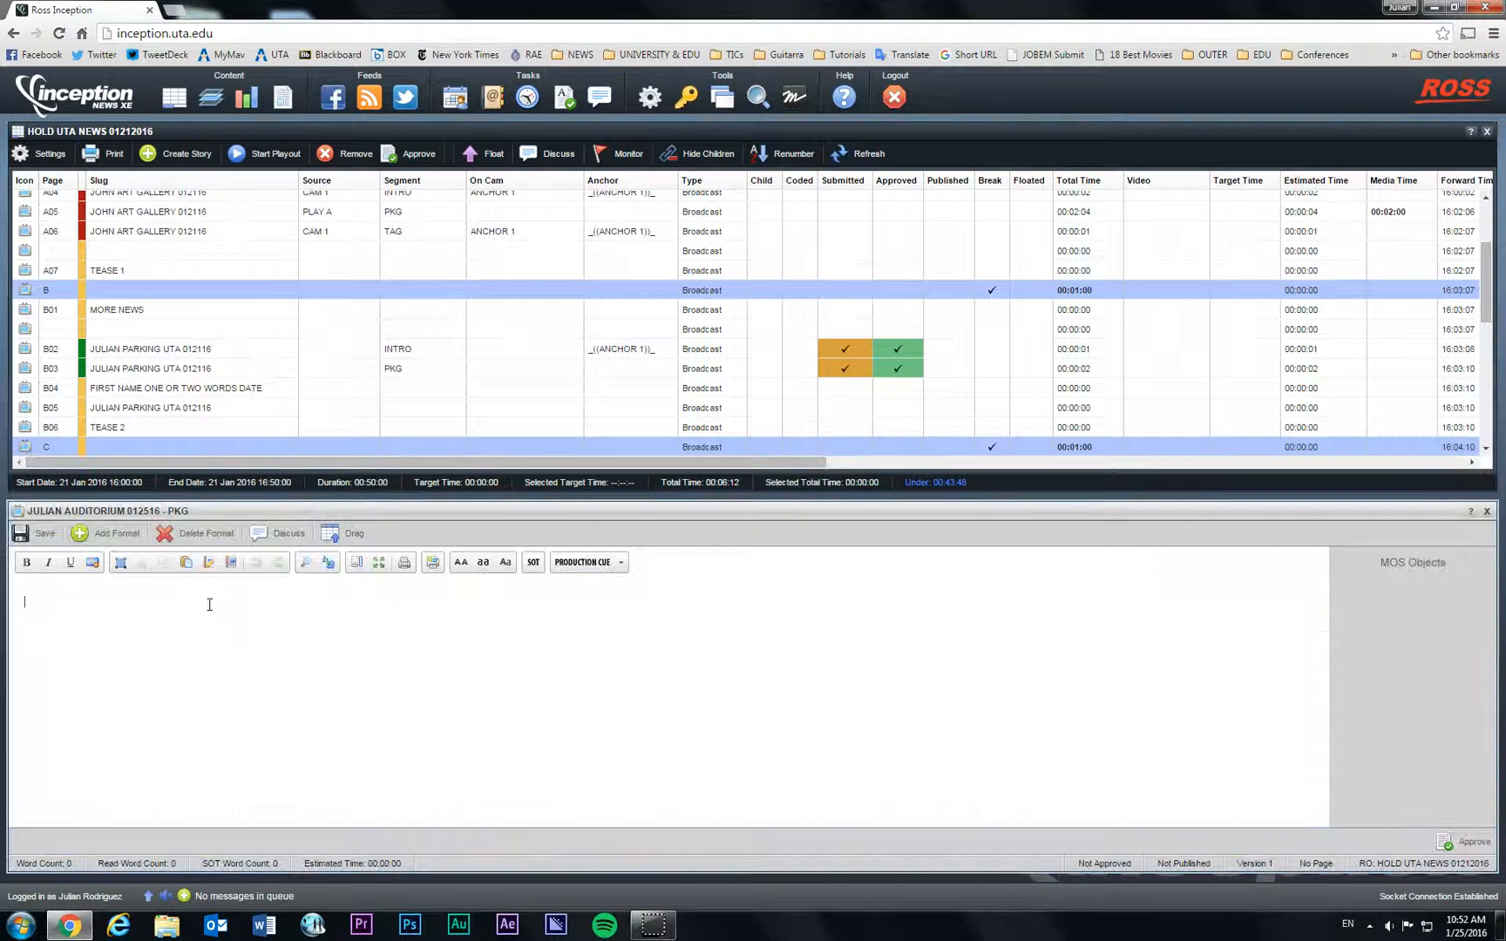
# Step: Start the PKG script with a TAKE PKG cue, 'AND YOU START YOUR STORY HERE', and a TAKE CG cue
pyautogui.click(621, 564)
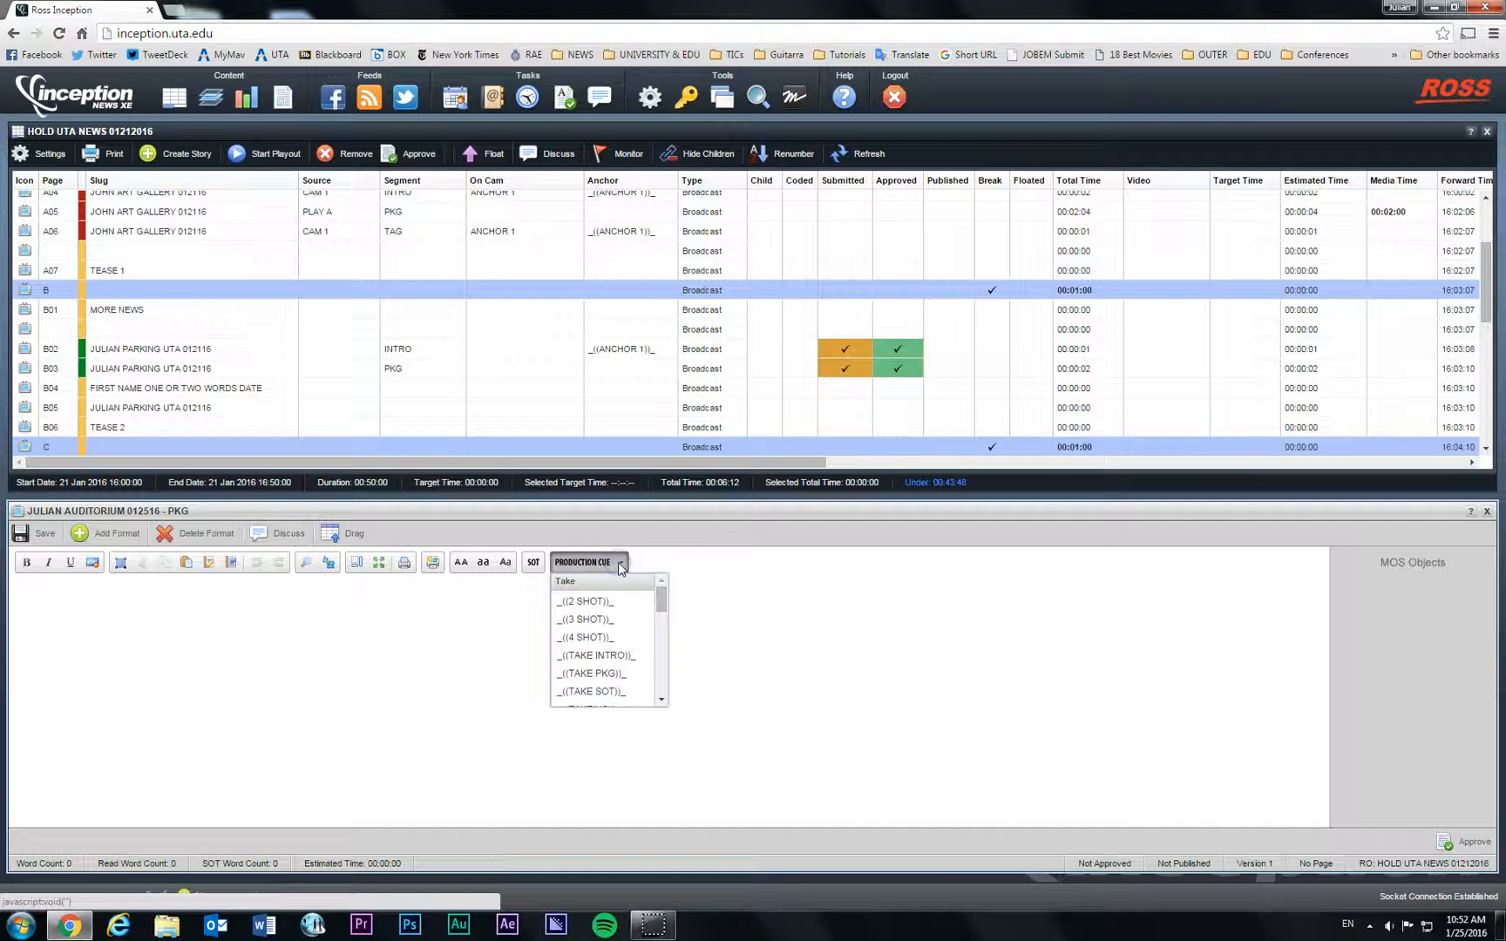
pyautogui.click(615, 673)
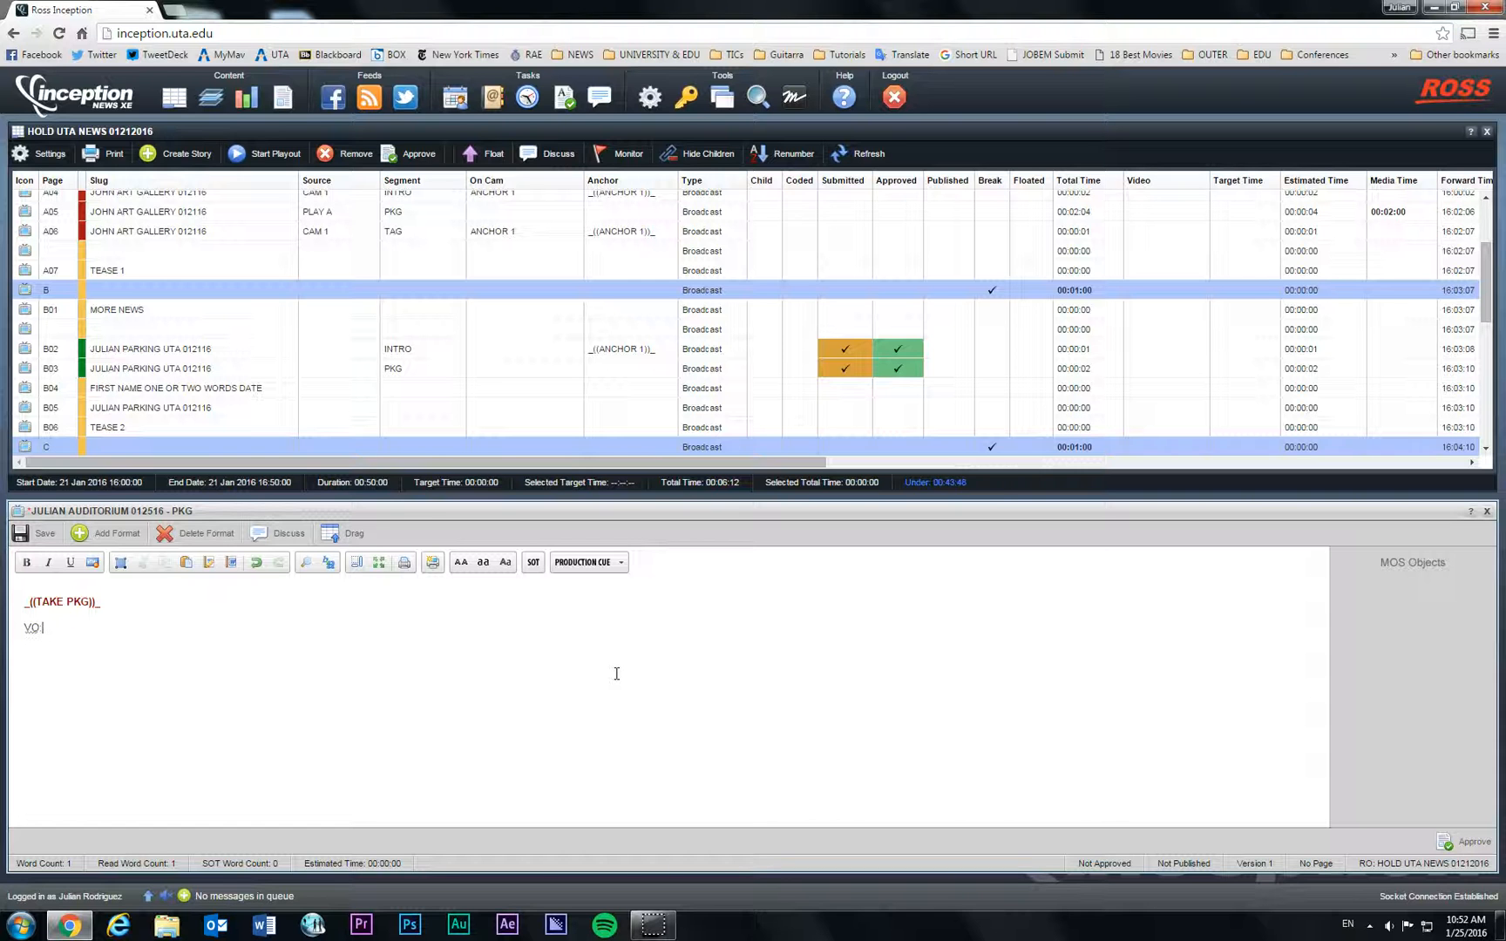
pyautogui.write('AND YOU START YOUR STORY HERE.')
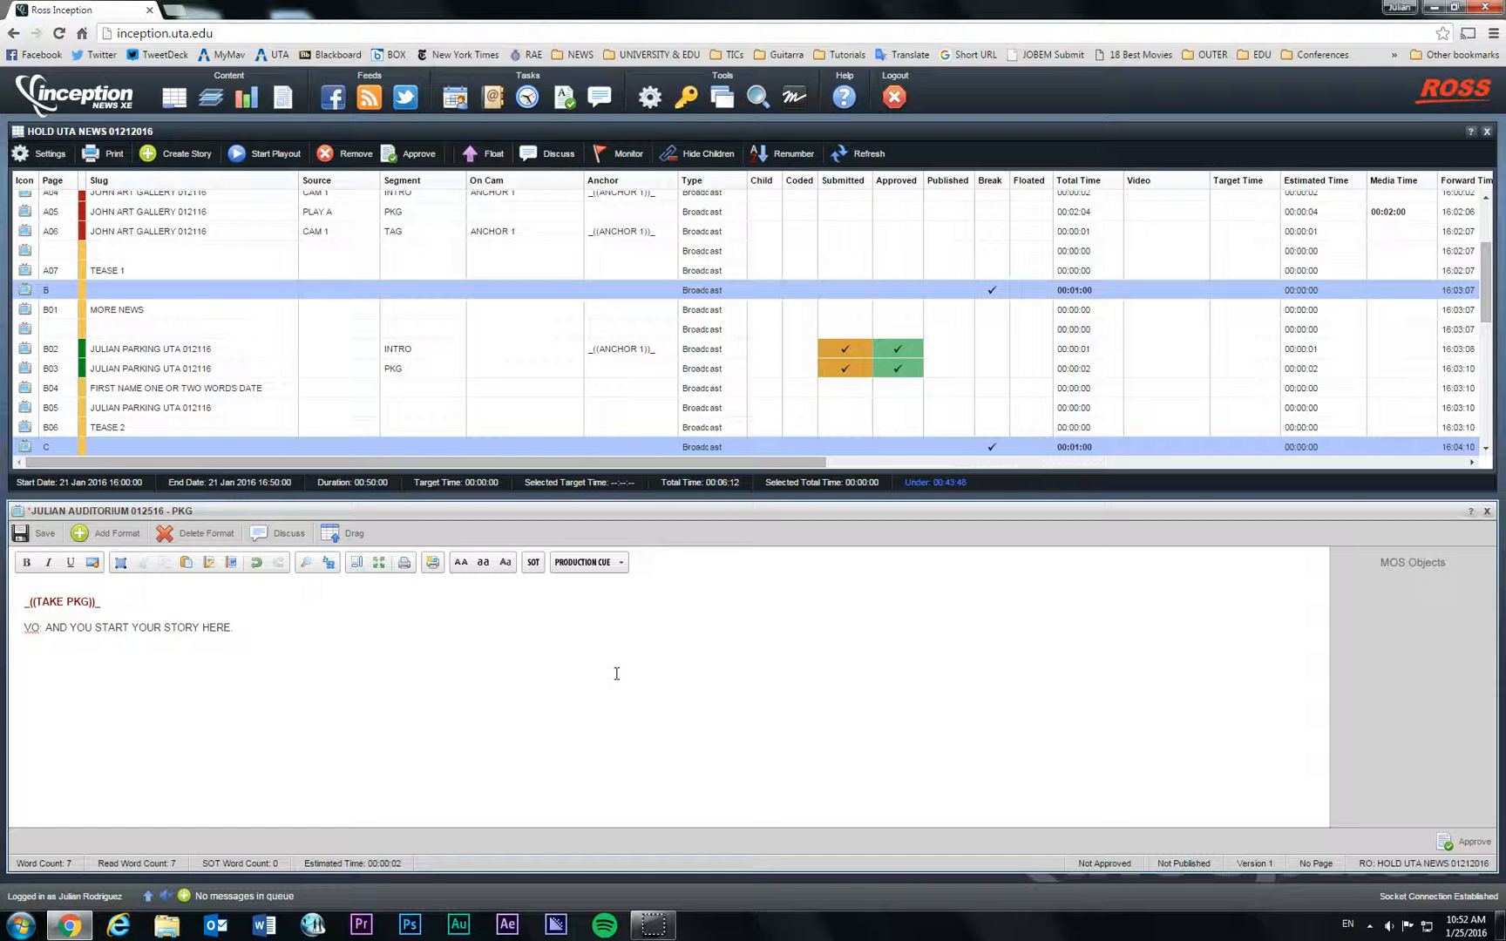
pyautogui.press('Return')
pyautogui.click(621, 562)
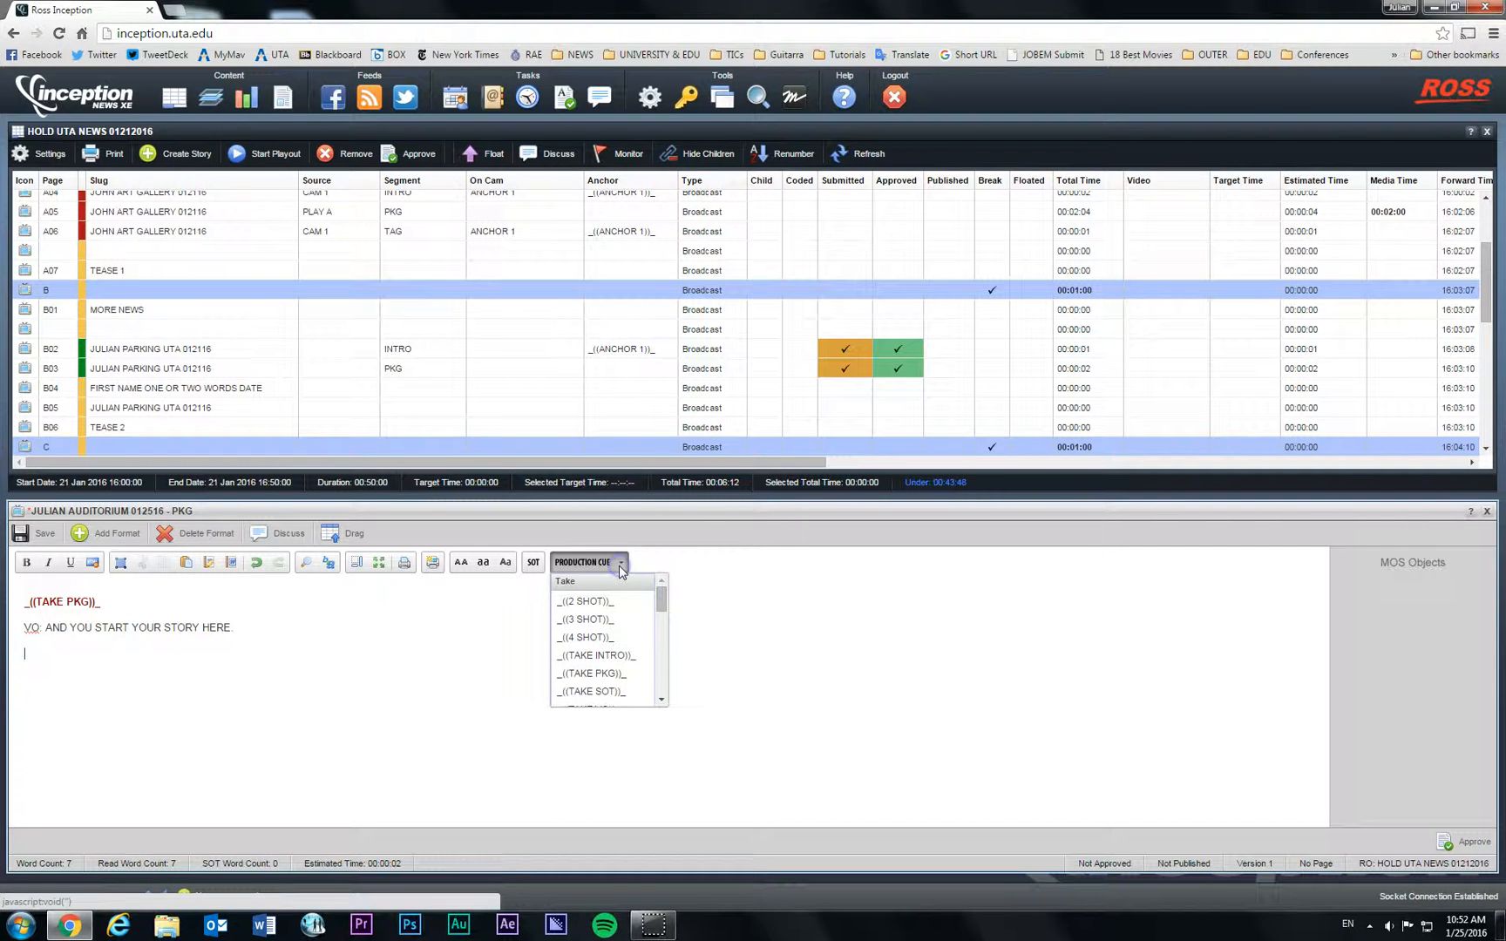
pyautogui.moveTo(662, 604); pyautogui.dragTo(659, 674)
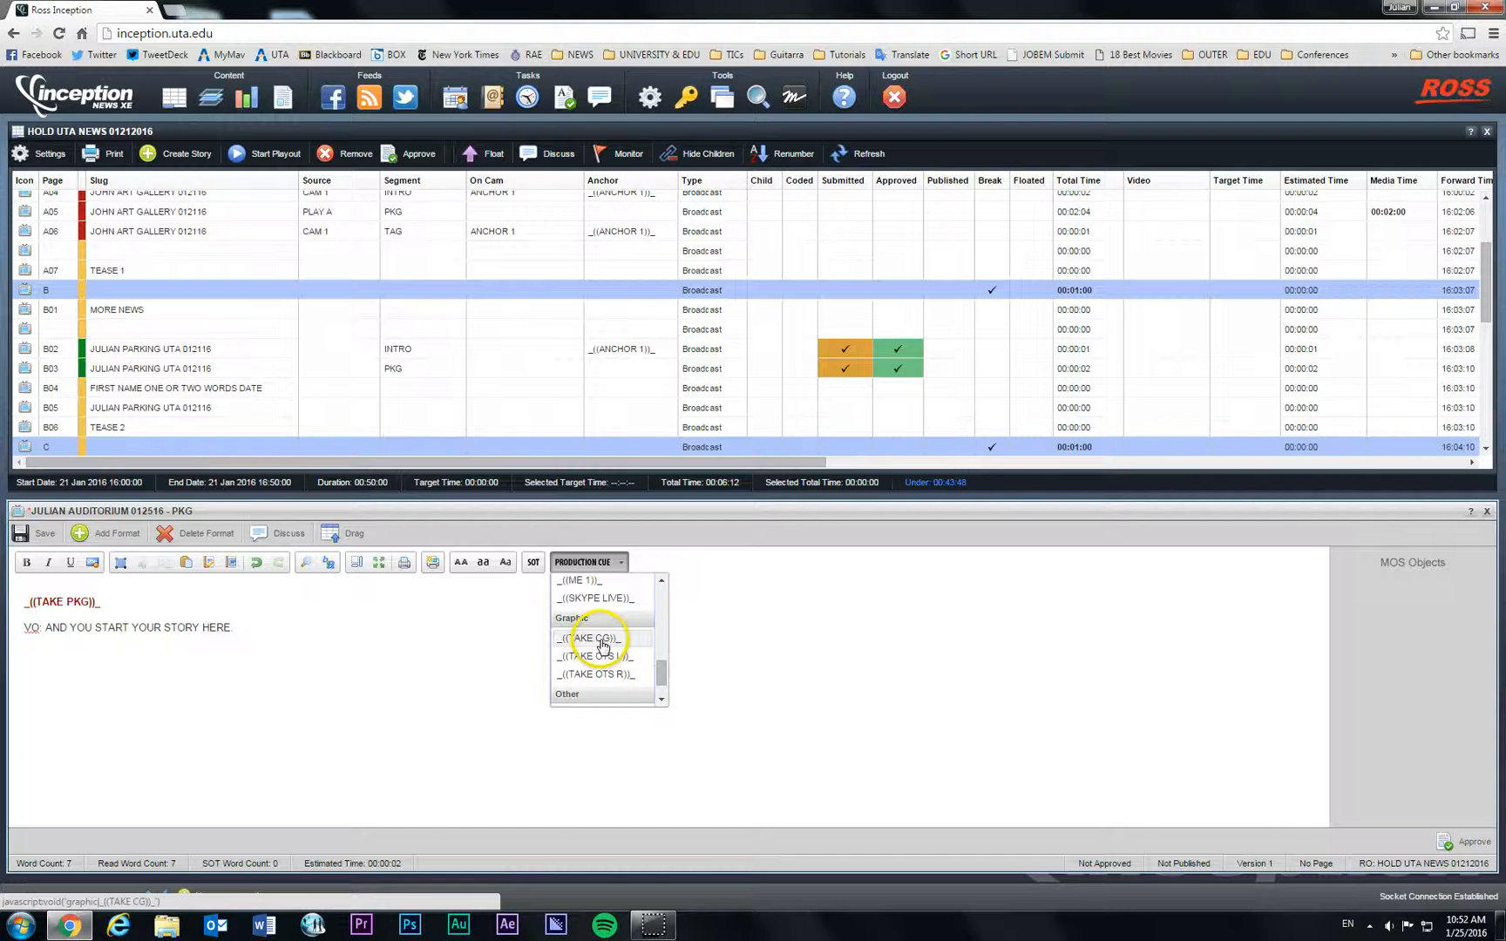
pyautogui.click(598, 641)
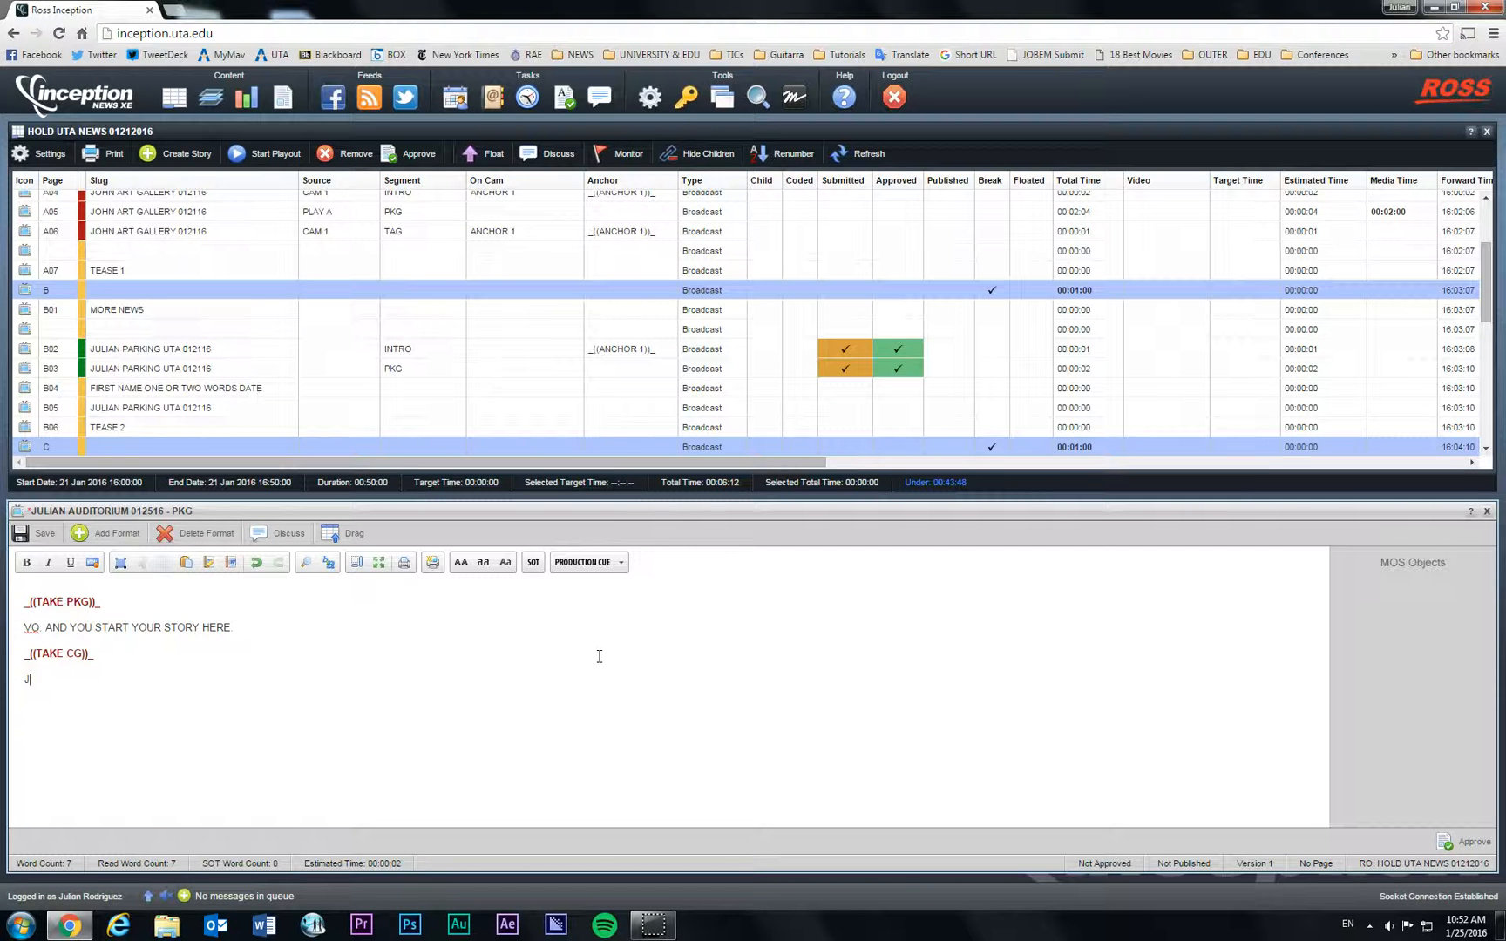
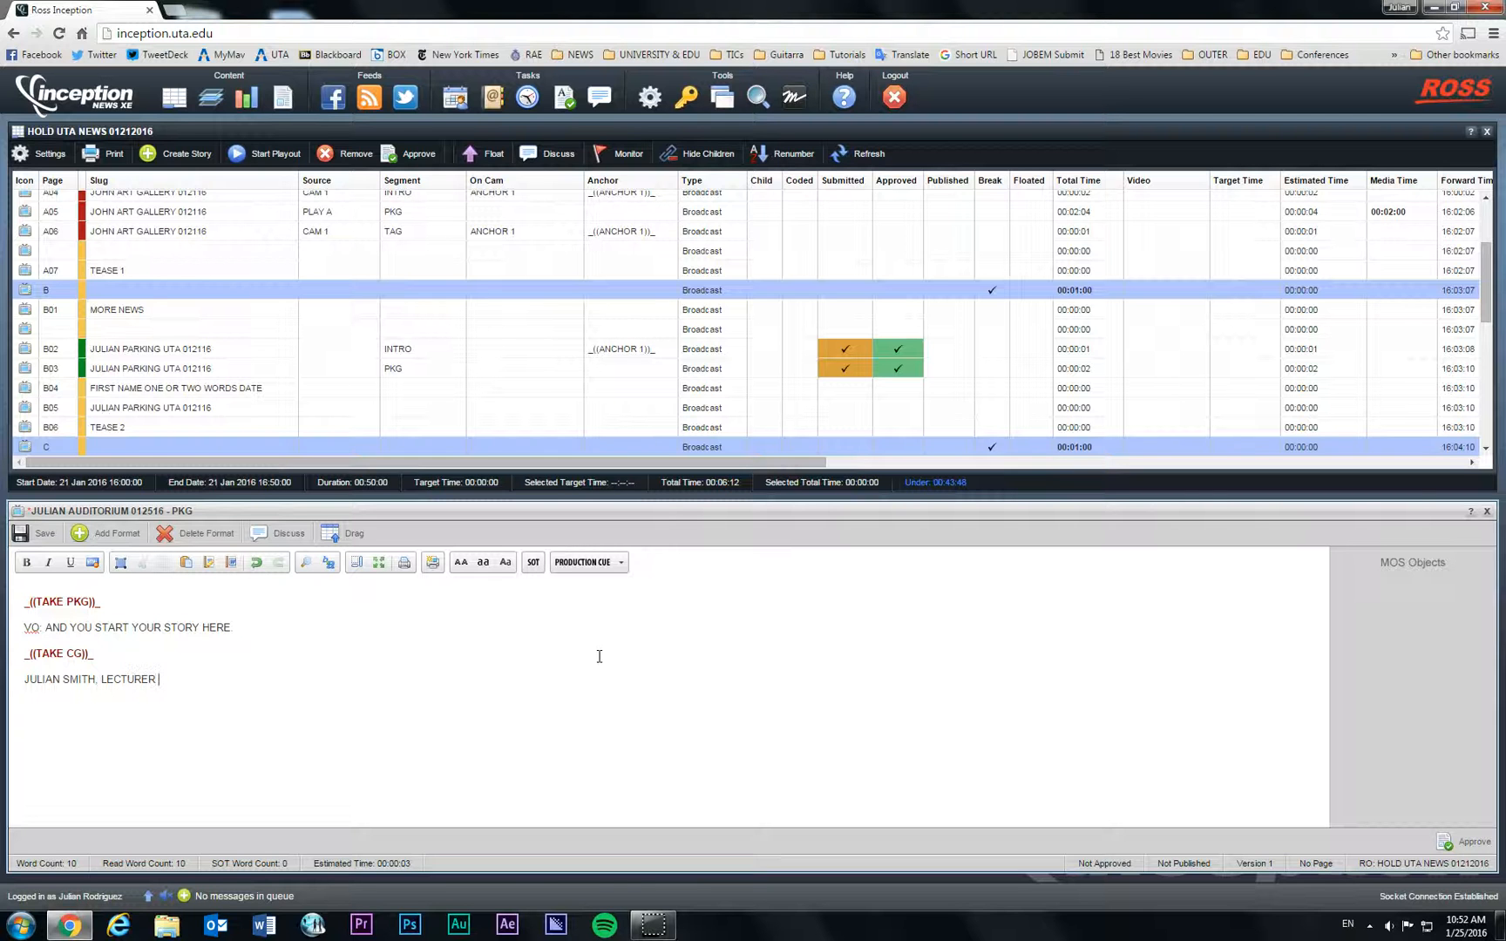
# Step: Add the lecturer's name caption (Lecturer in the Department of Communication), quote placeholder, and continuing VO line
pyautogui.write('IN THE DEPARTMENT OF COMMUNICATION')
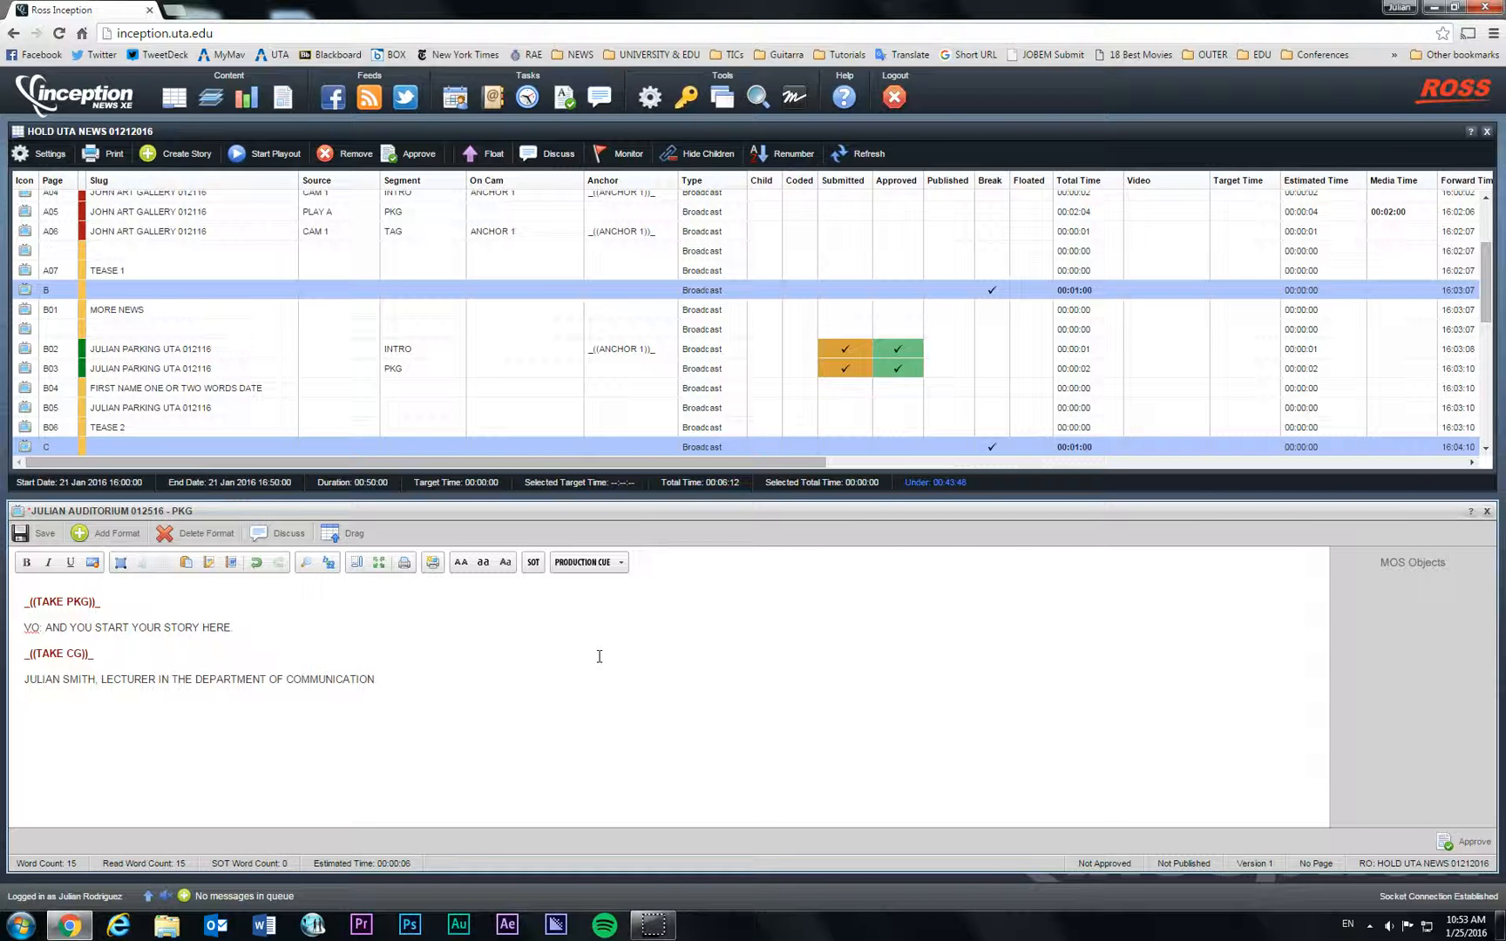
pyautogui.press('Return')
pyautogui.write('"YOU WRITE HERE WHAT JULIAN SAYS" ')
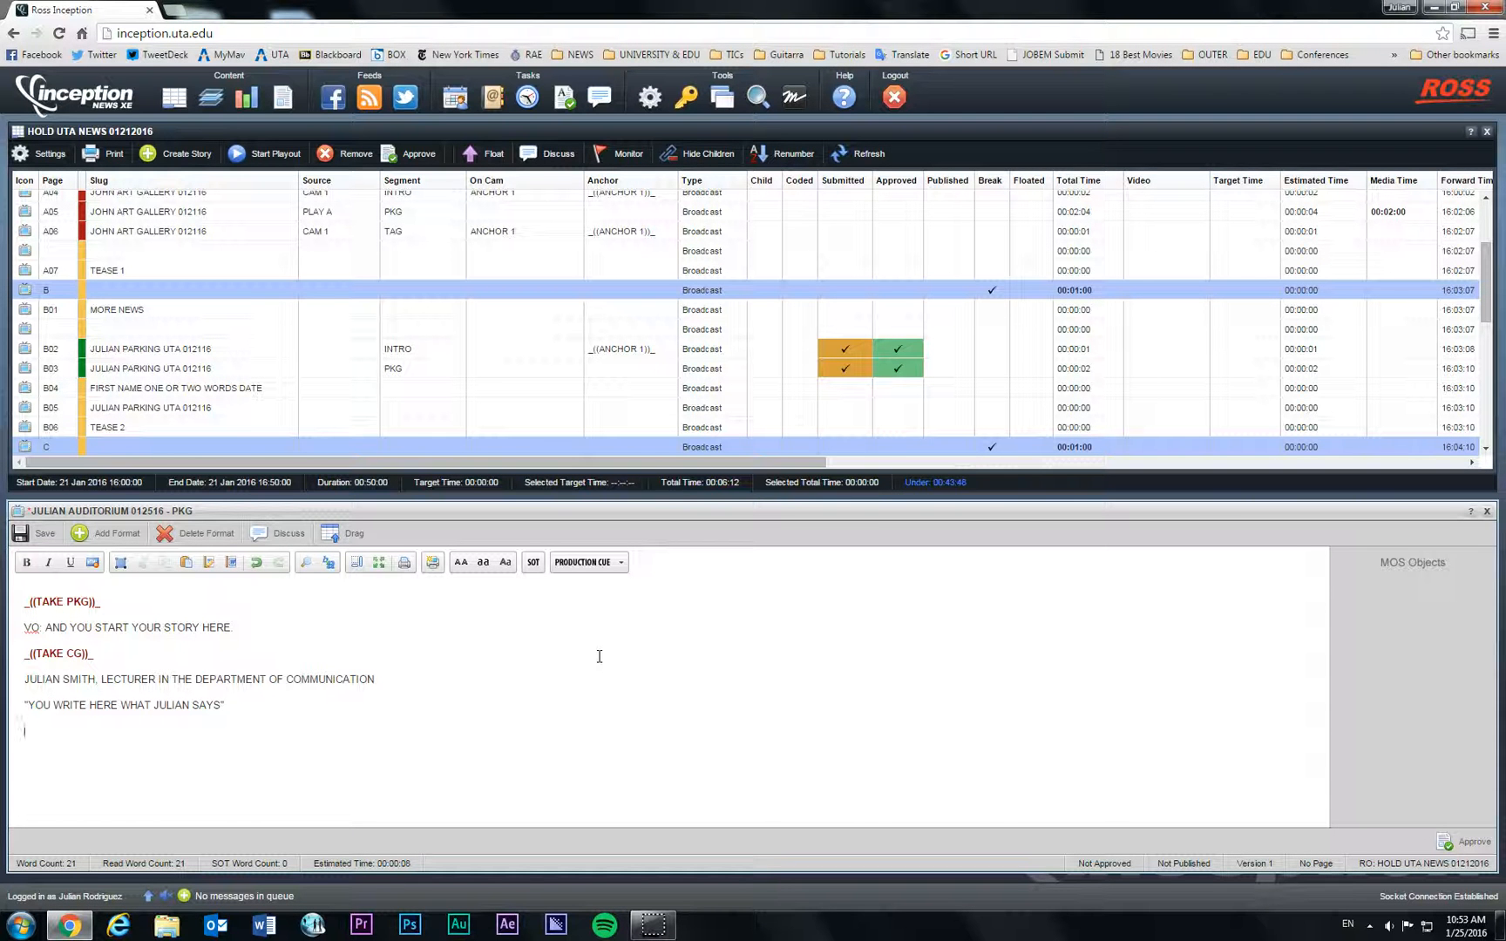
pyautogui.write('VO: AND YOU CONTINUE YOUR STORY HERE')
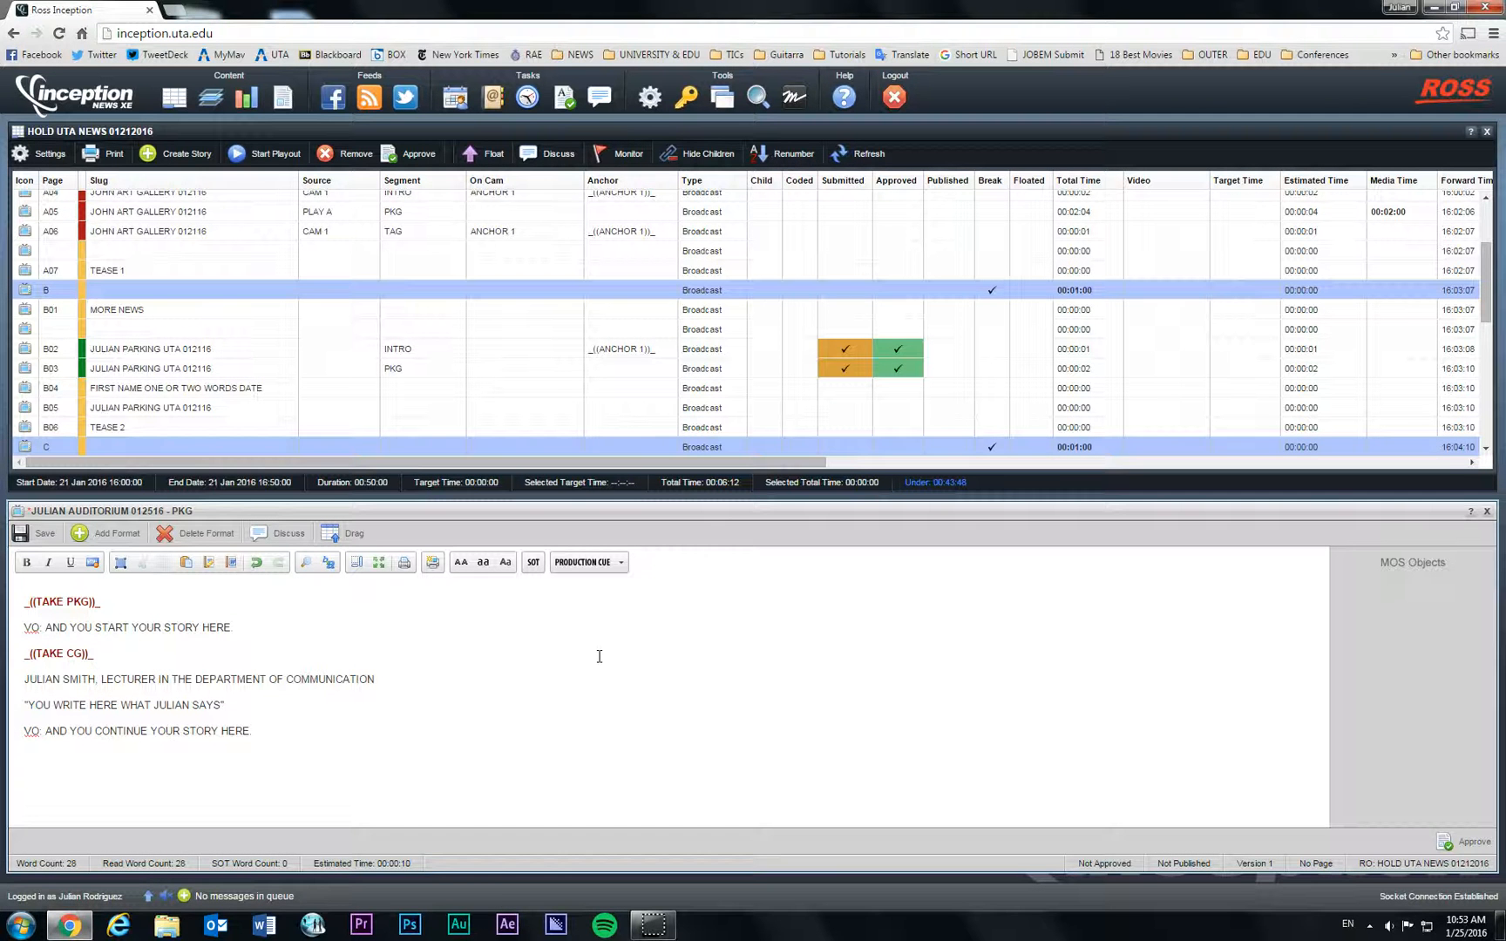
# Step: Add a second TAKE CG cue with the student's caption (Student of Aeronautical Engineering) and quote placeholder
pyautogui.click(622, 564)
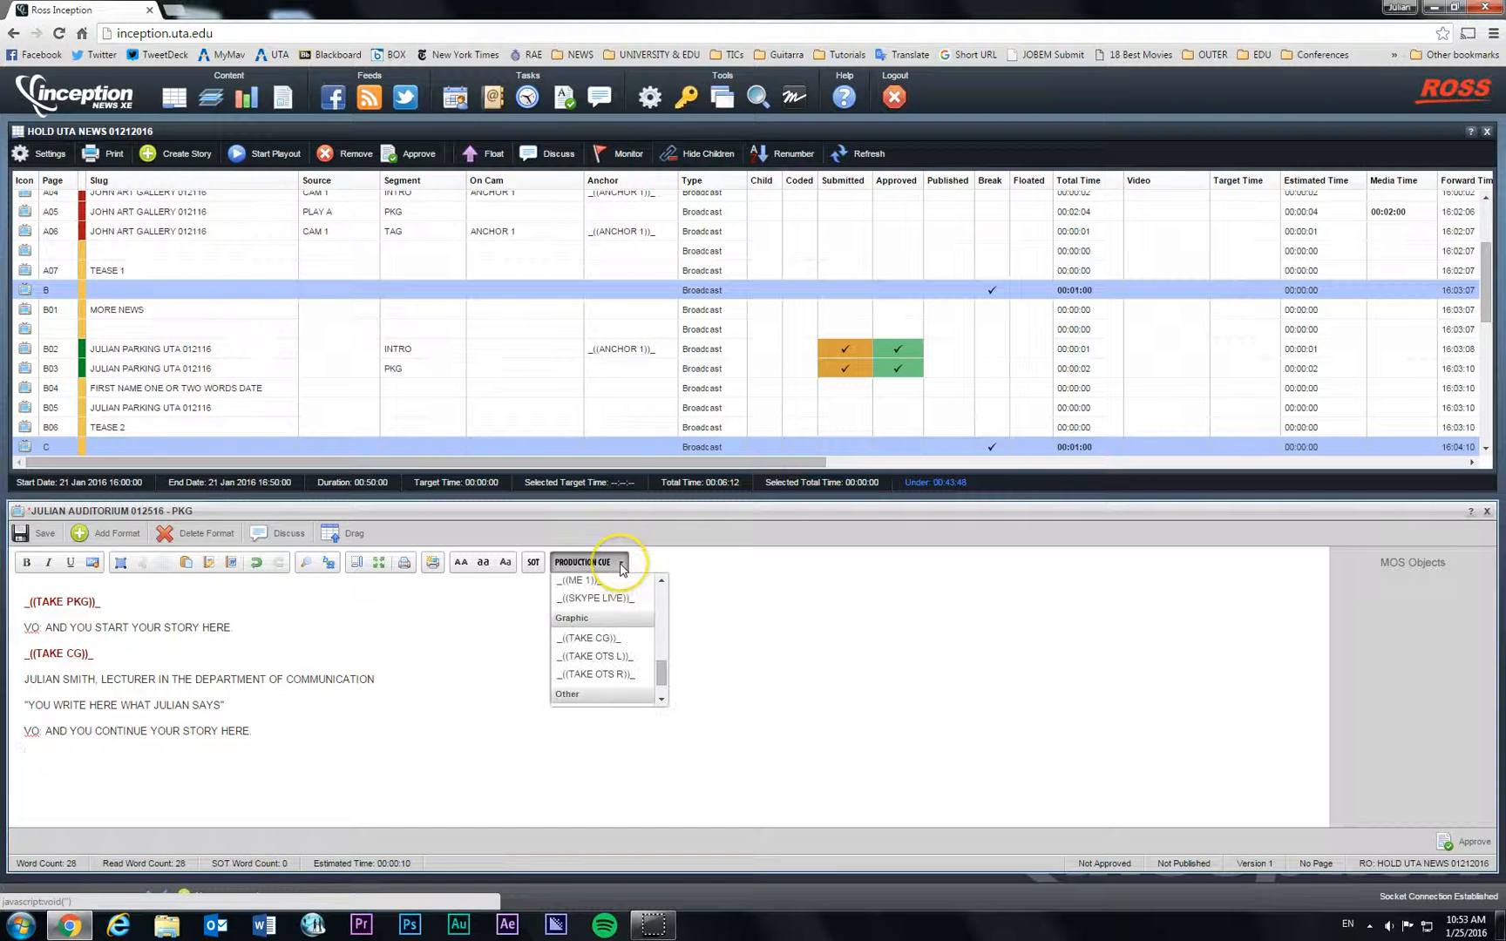
pyautogui.click(598, 638)
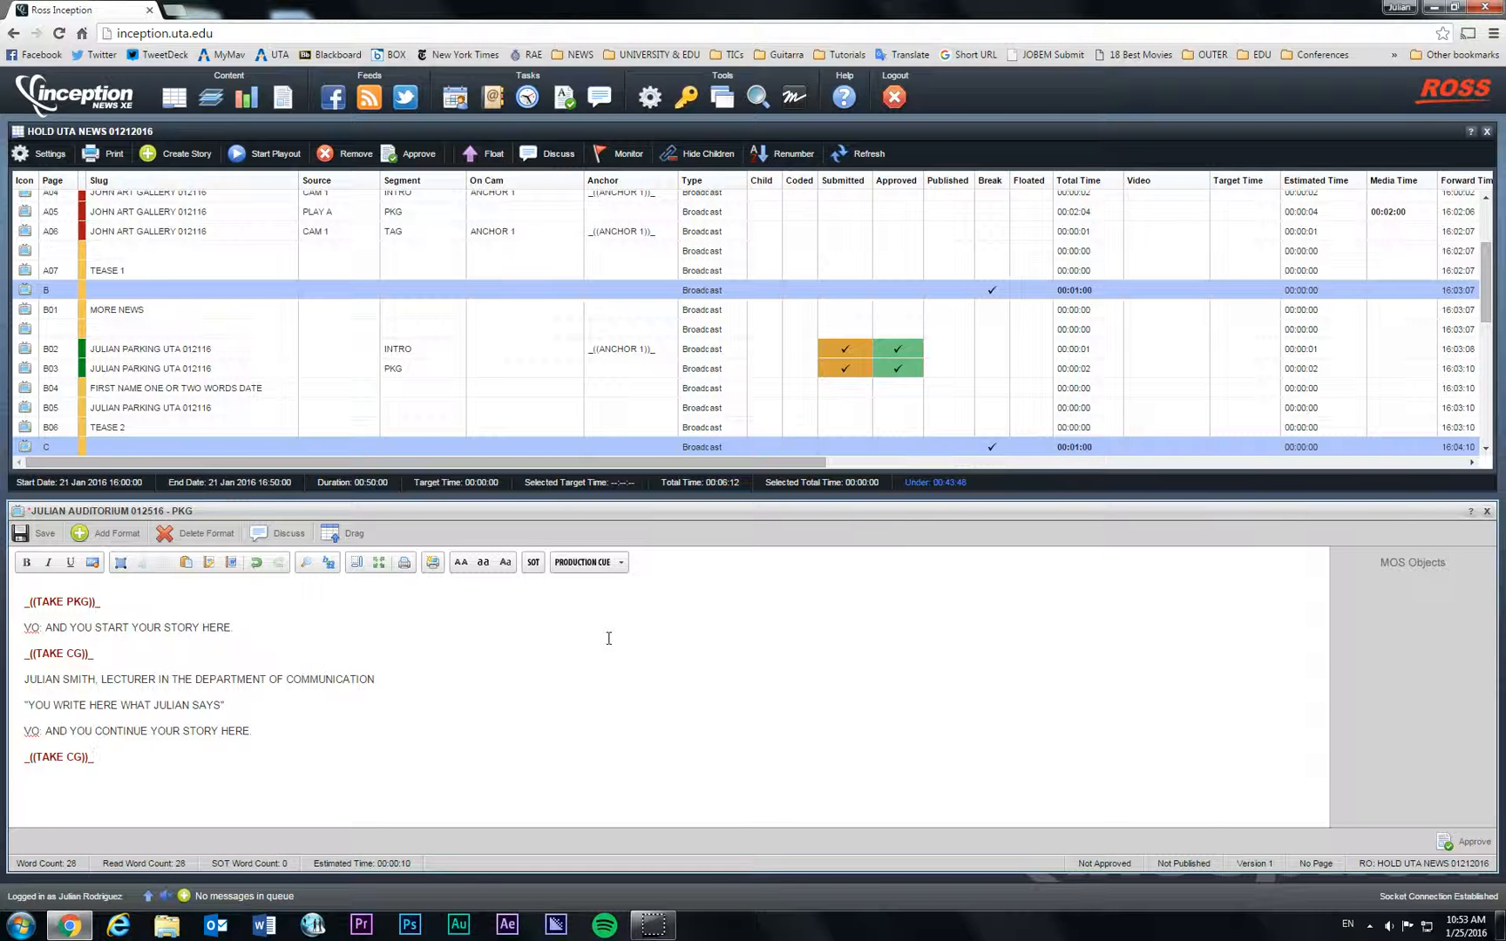
pyautogui.write('JOHN SMITH, STUDENT OF AERONAUTI')
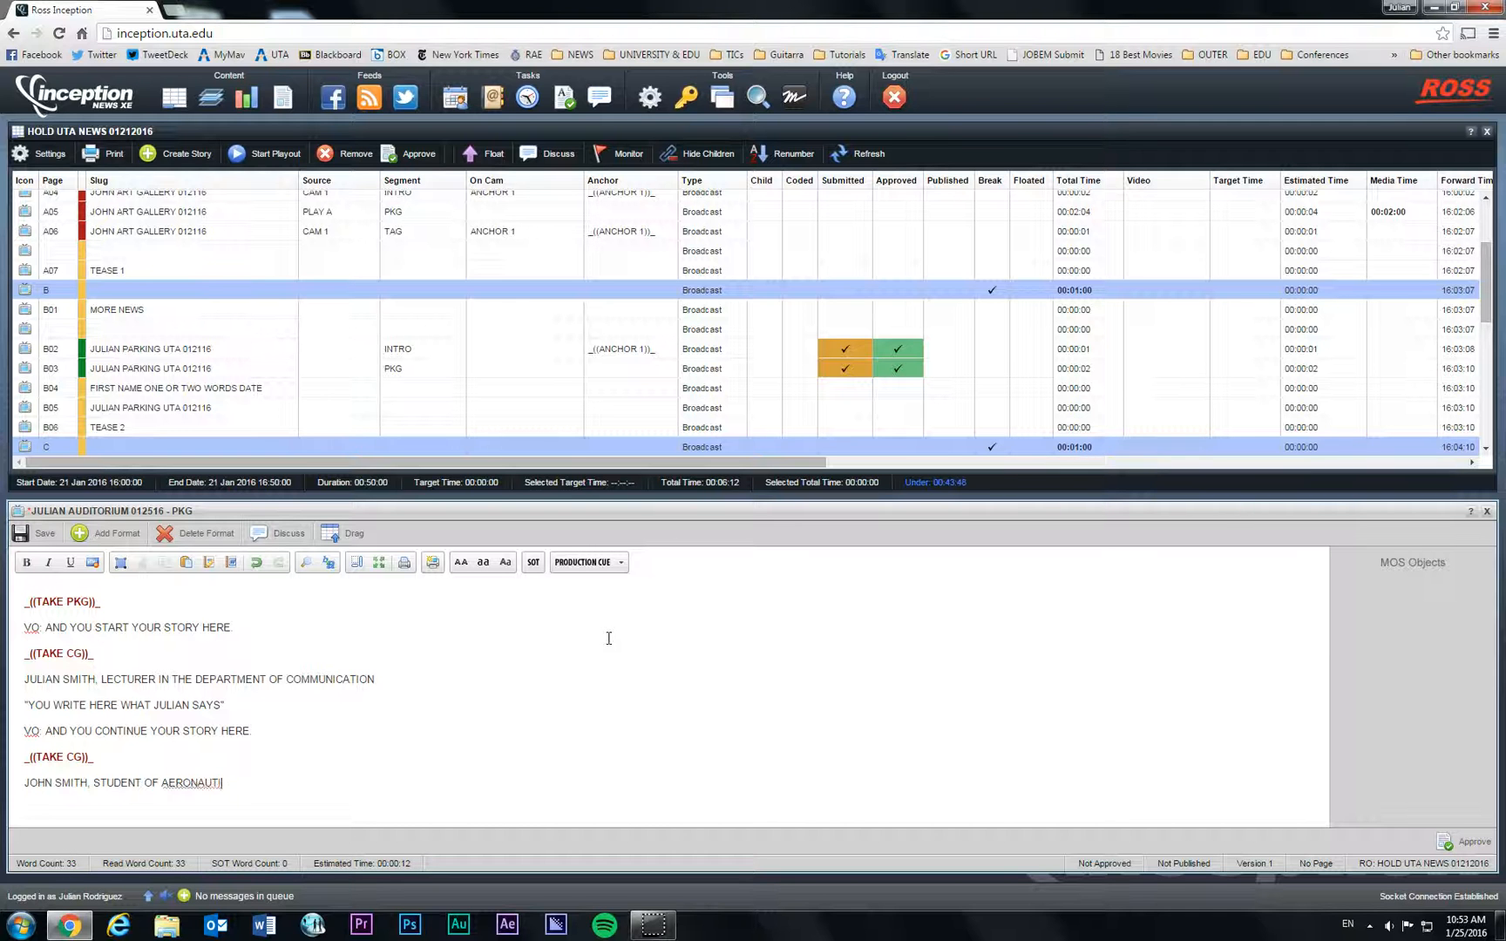
pyautogui.write('CAL ENGINEERING')
pyautogui.press('Return')
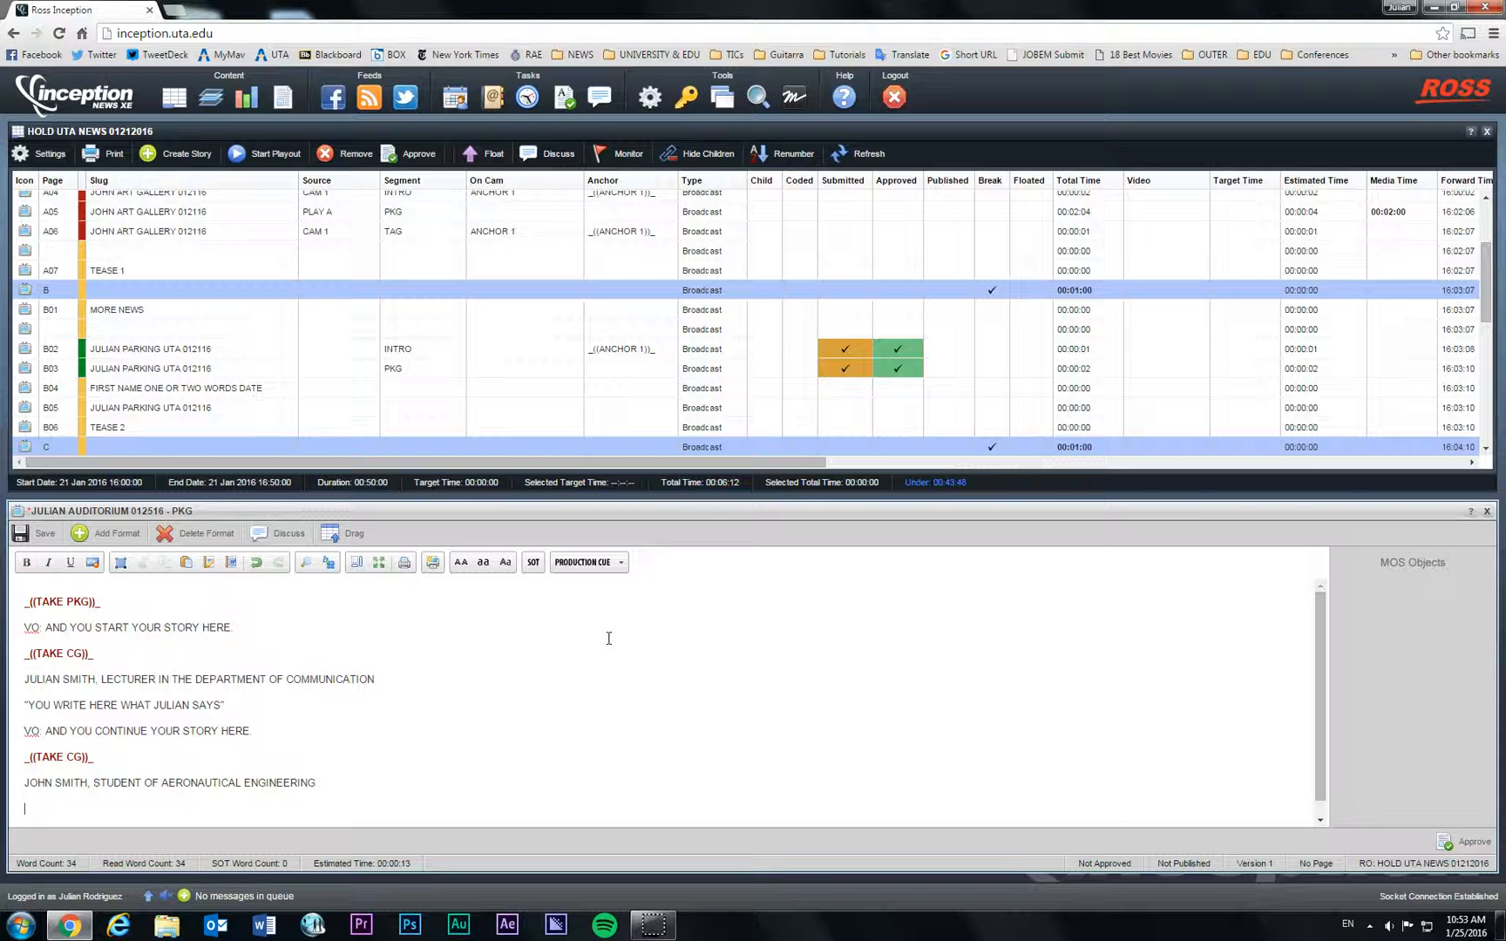
pyautogui.press('BackSpace')
pyautogui.write('"JOH')
pyautogui.press('BackSpace')
pyautogui.write('HN\'S WORDS GO HERE."')
# Step: Type the closing line 'VO: CONTINUE NARRATION AND END THE STORY.' followed by a new line
pyautogui.scroll(-1, 609, 638)
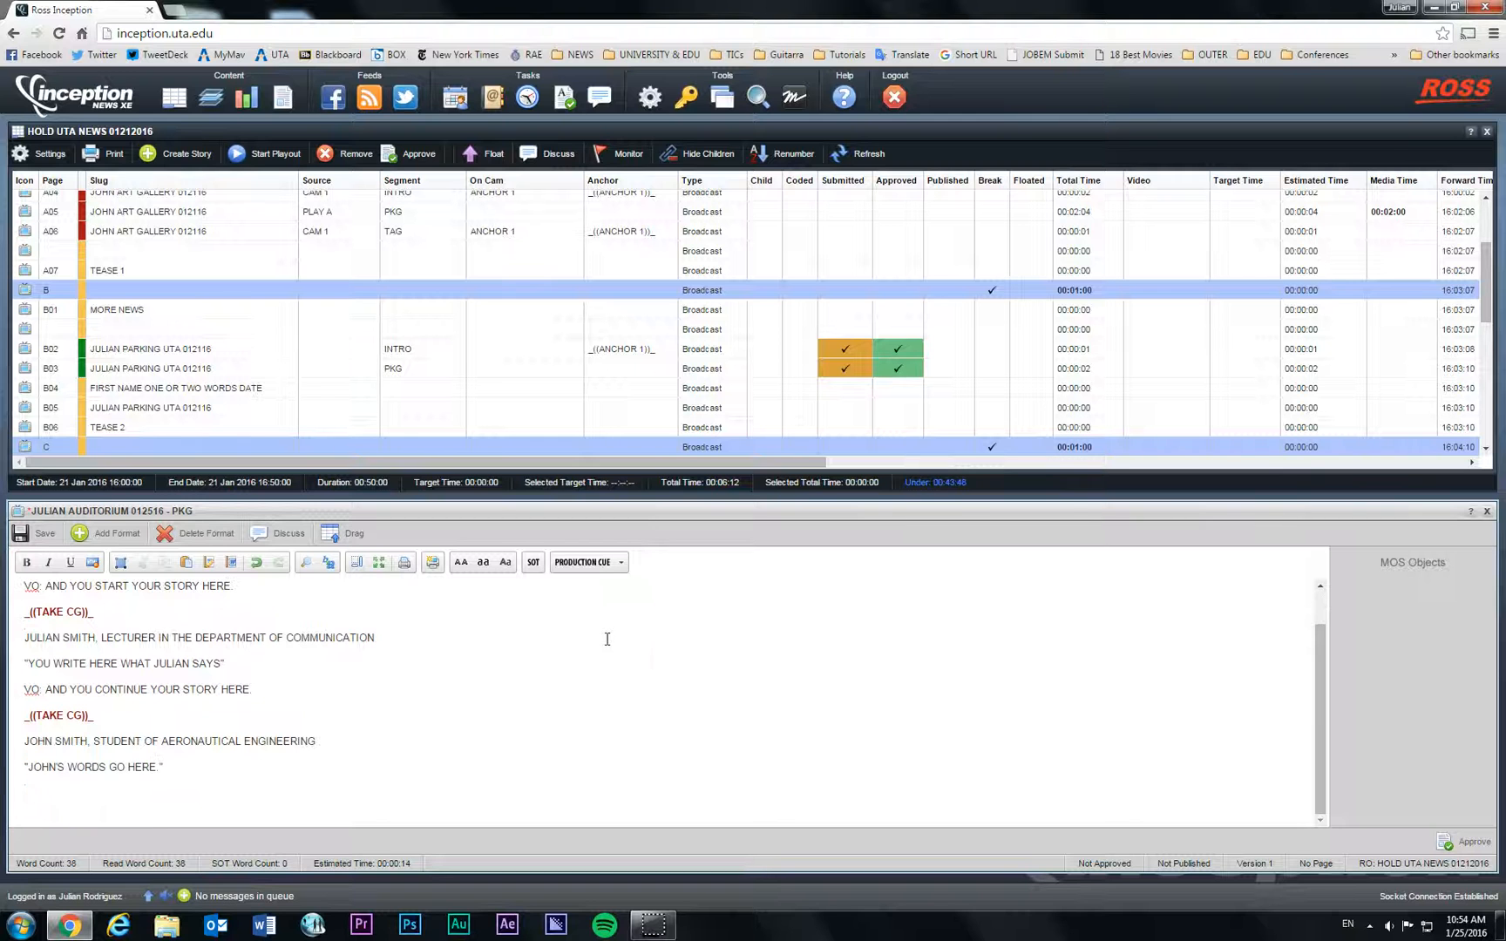
pyautogui.write('VO: CONTINUE NARRATION AND END THE SOT')
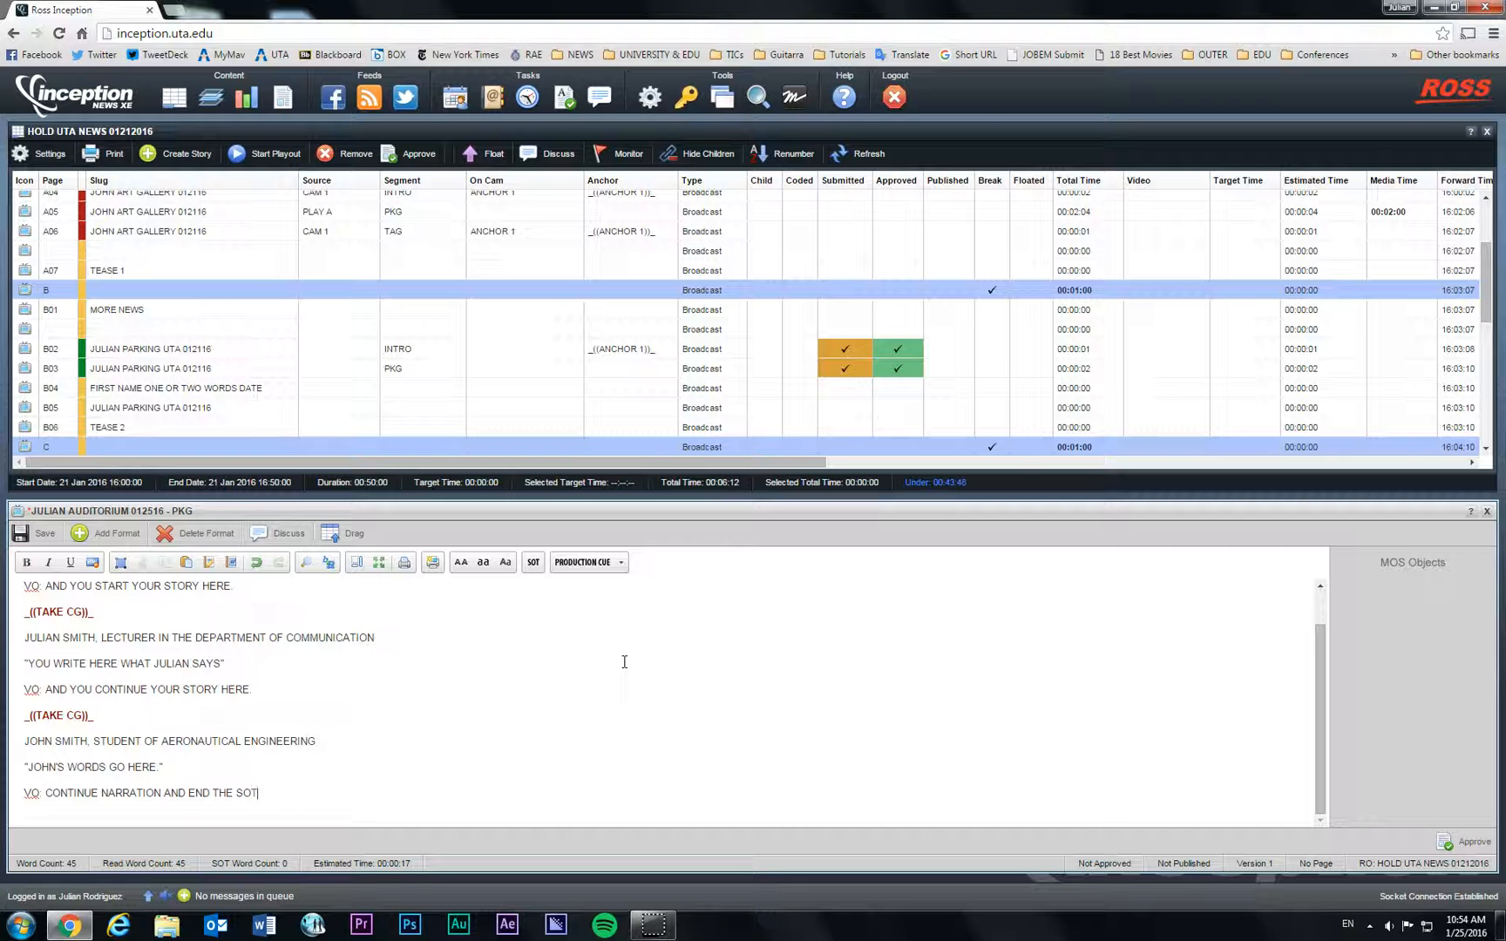
pyautogui.write('R')
pyautogui.press('BackSpace')
pyautogui.press('BackSpace')
pyautogui.press('BackSpace')
pyautogui.write('TORY')
pyautogui.press('Return')
# Step: Type the reporter's sign-off ending in 'UTA NEWS' on the last line and review the script
pyautogui.scroll(-1, 624, 662)
pyautogui.click(609, 661)
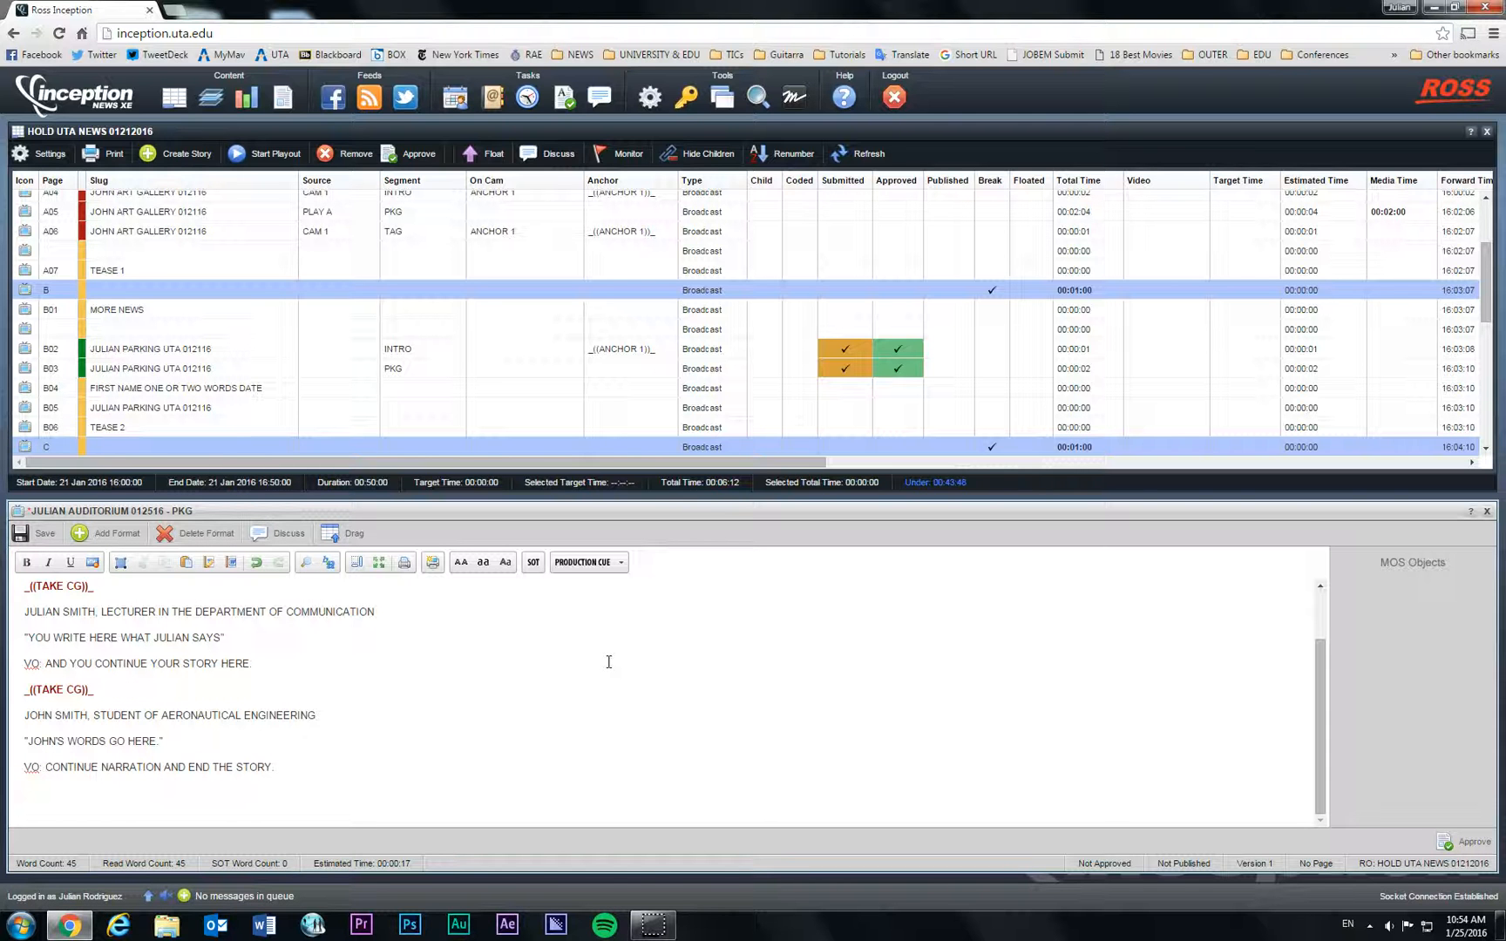
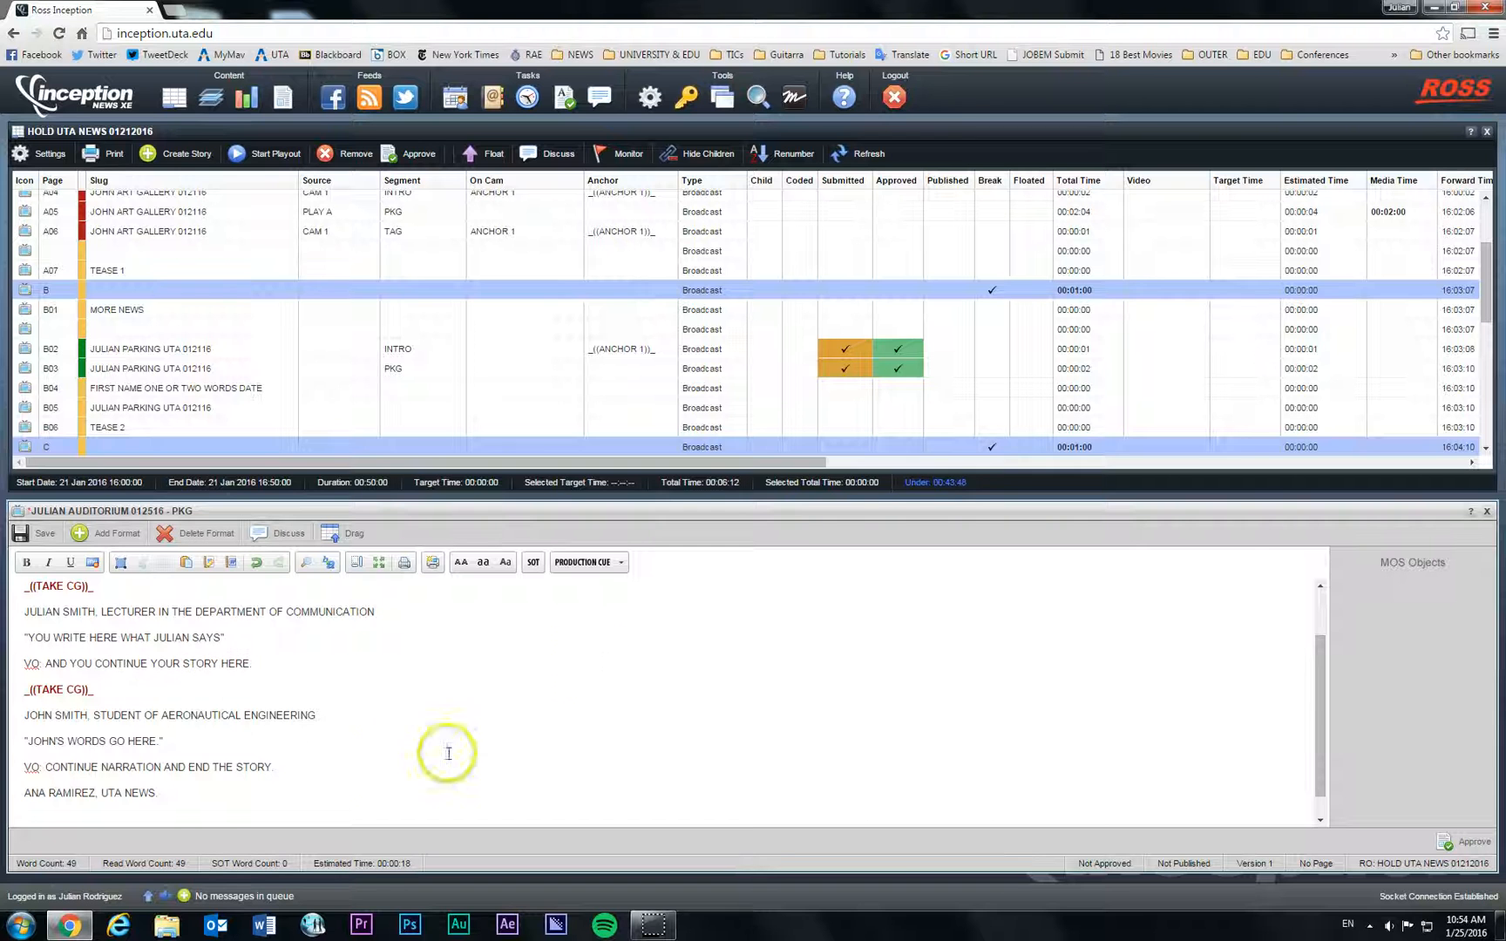
pyautogui.scroll(2, 381, 764)
pyautogui.scroll(-2, 162, 748)
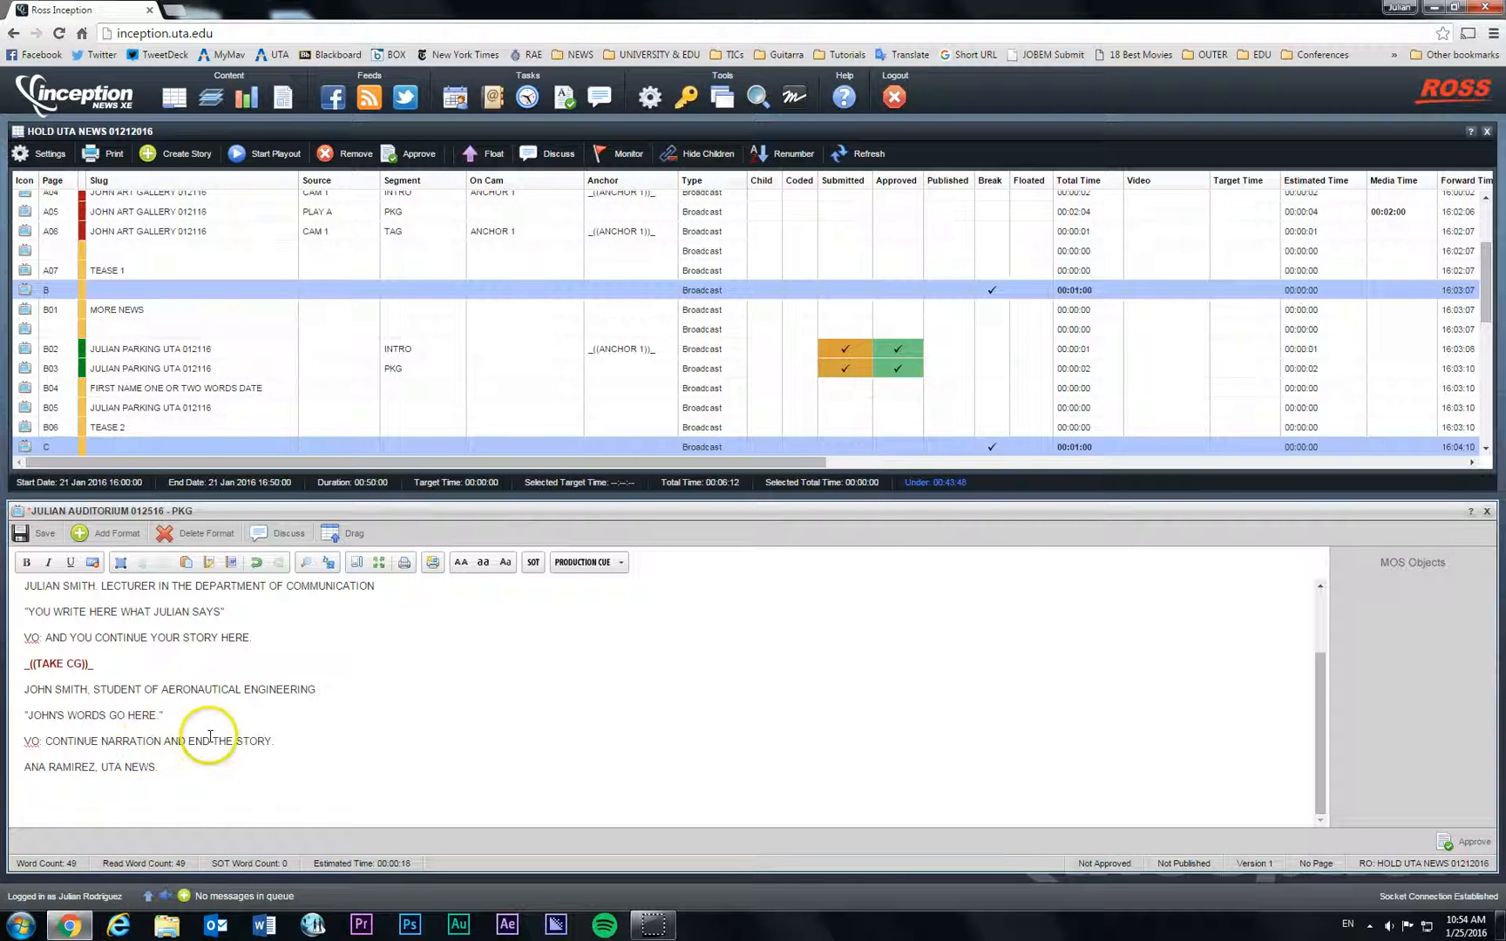
pyautogui.scroll(1, 210, 736)
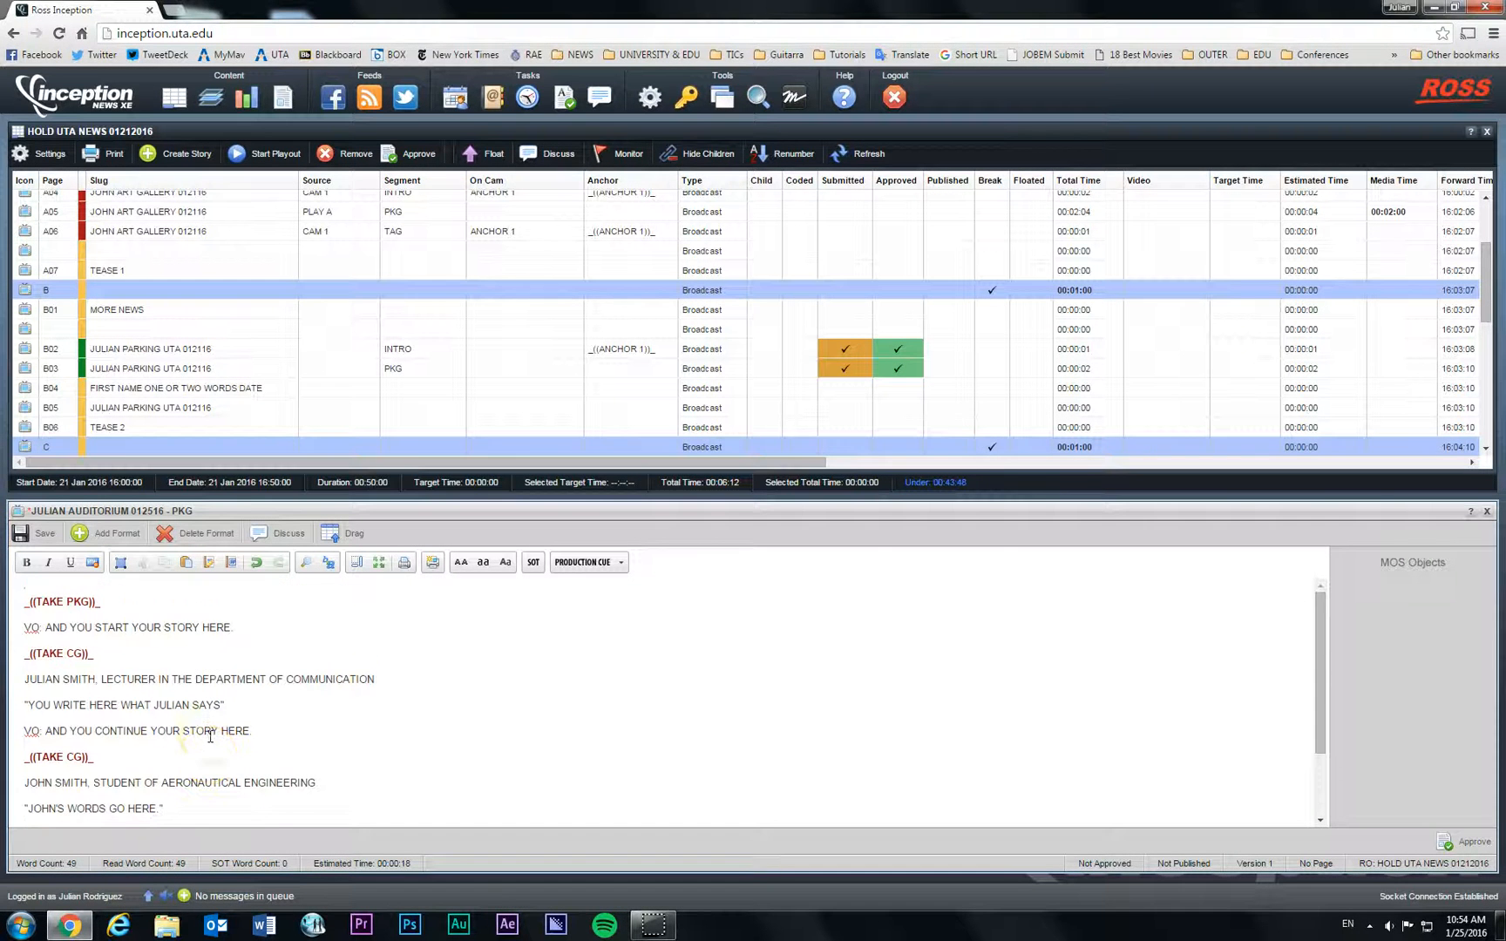
# Step: Mark the VO lines, soundbites and sign-off as SOT in three selections, bringing read time to 00:00:00
pyautogui.click(31, 626)
pyautogui.moveTo(32, 627); pyautogui.dragTo(251, 628)
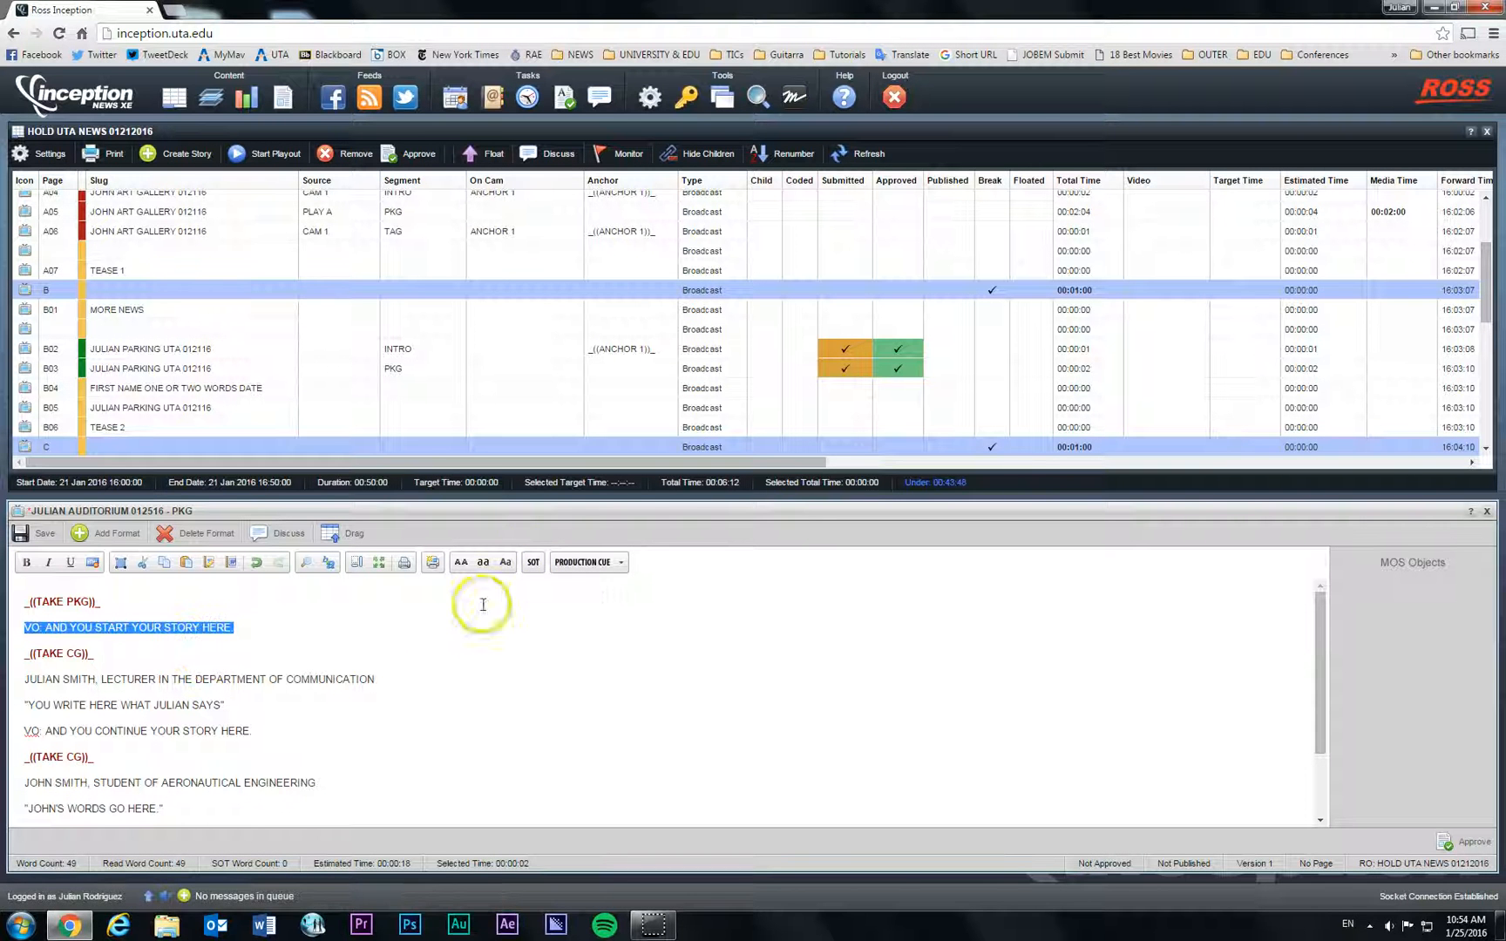
pyautogui.click(533, 563)
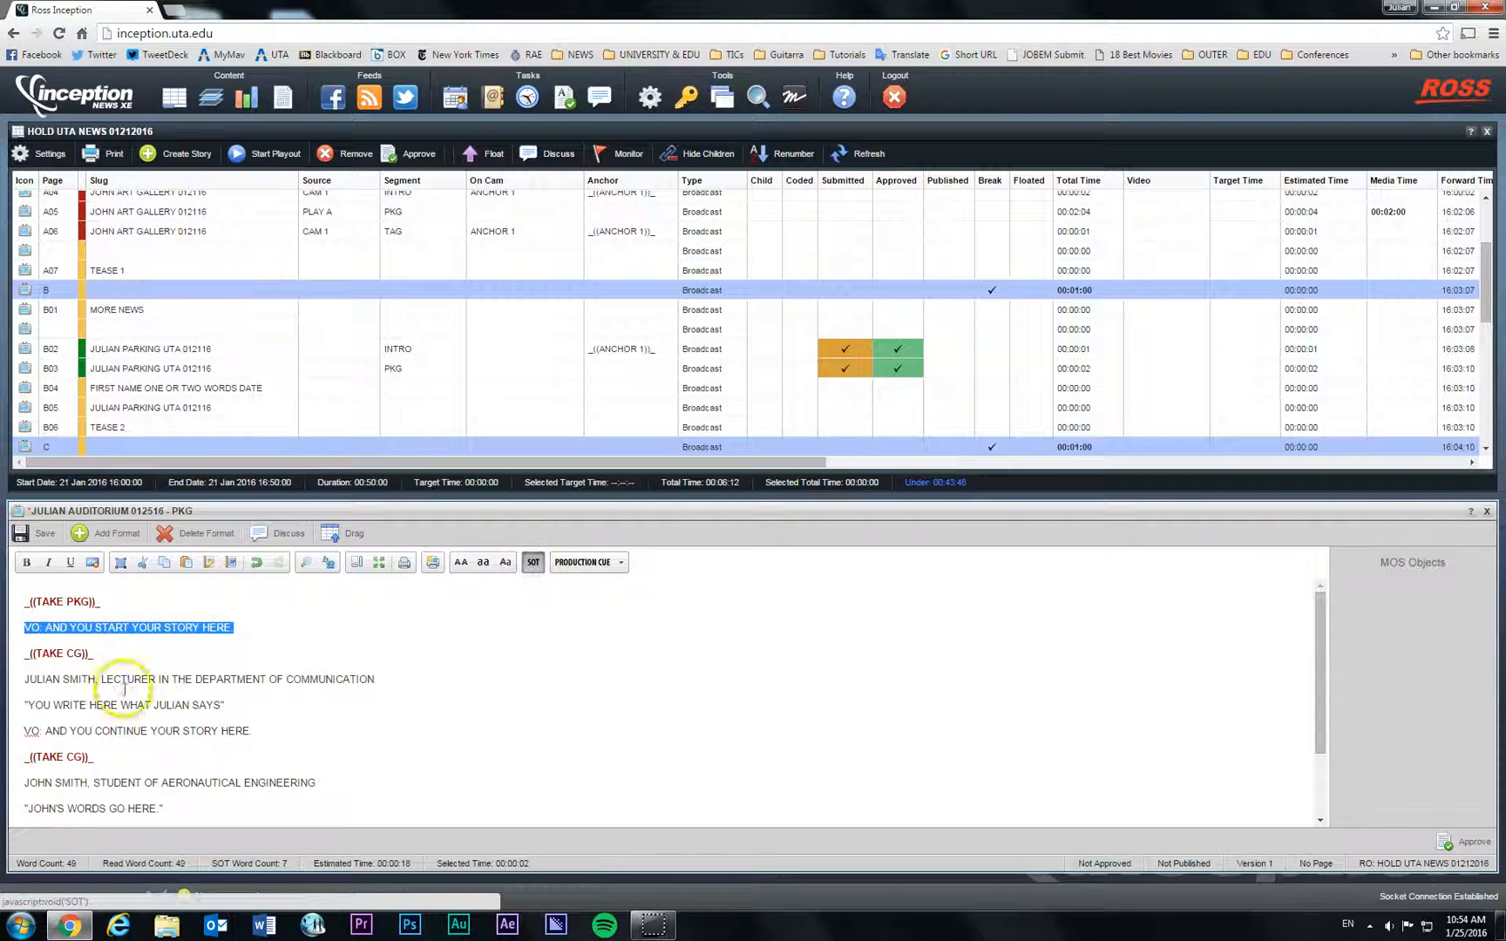
pyautogui.moveTo(24, 679); pyautogui.dragTo(255, 730)
pyautogui.click(533, 563)
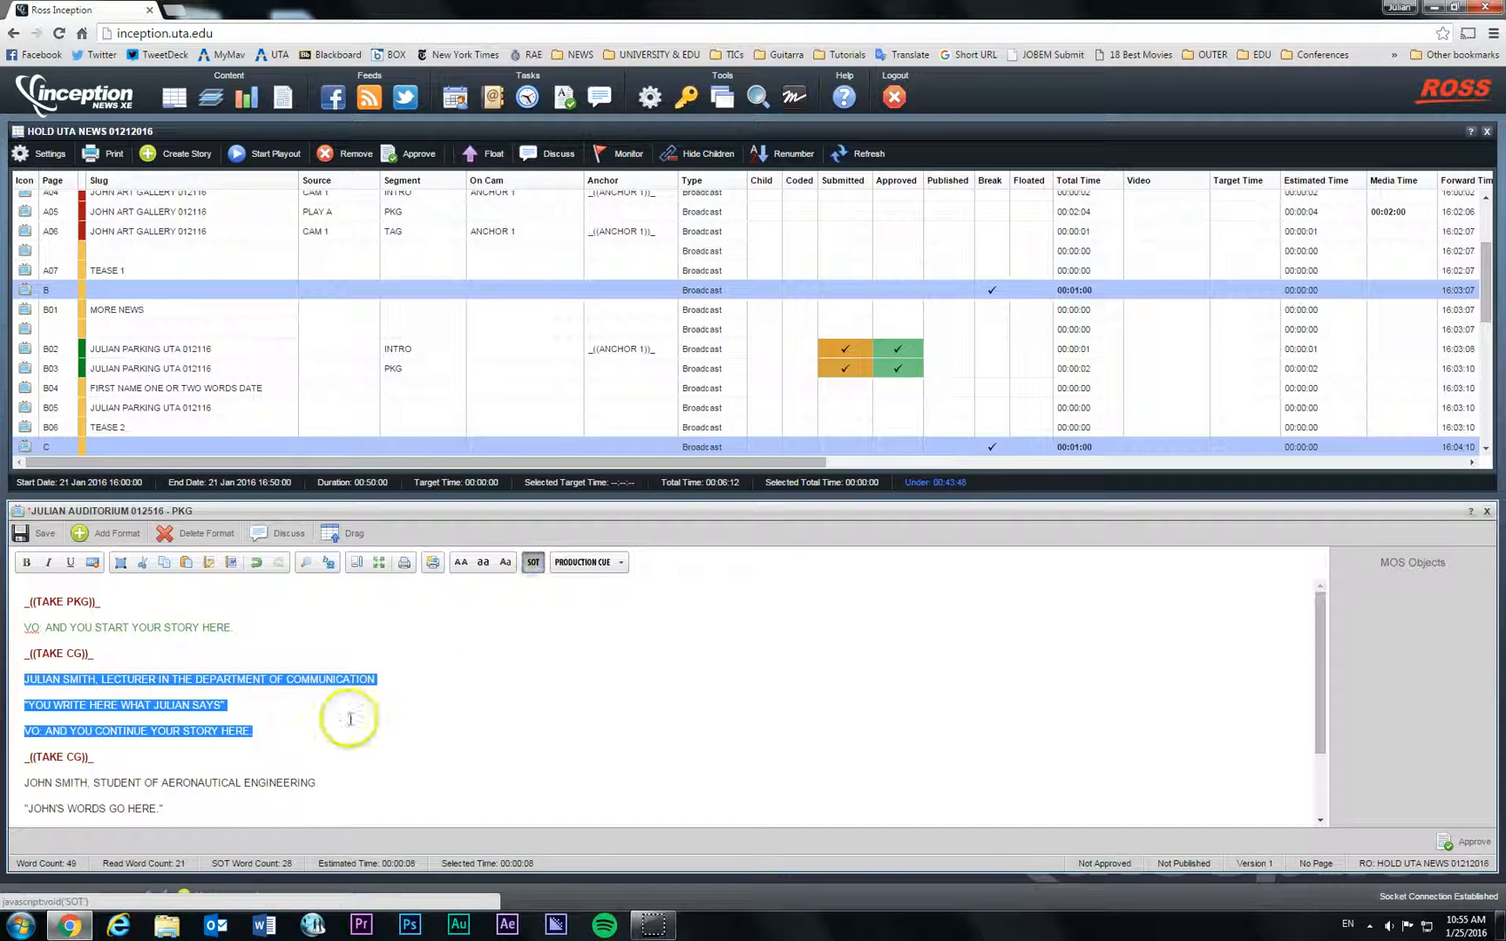
pyautogui.click(264, 729)
pyautogui.scroll(-2, 249, 722)
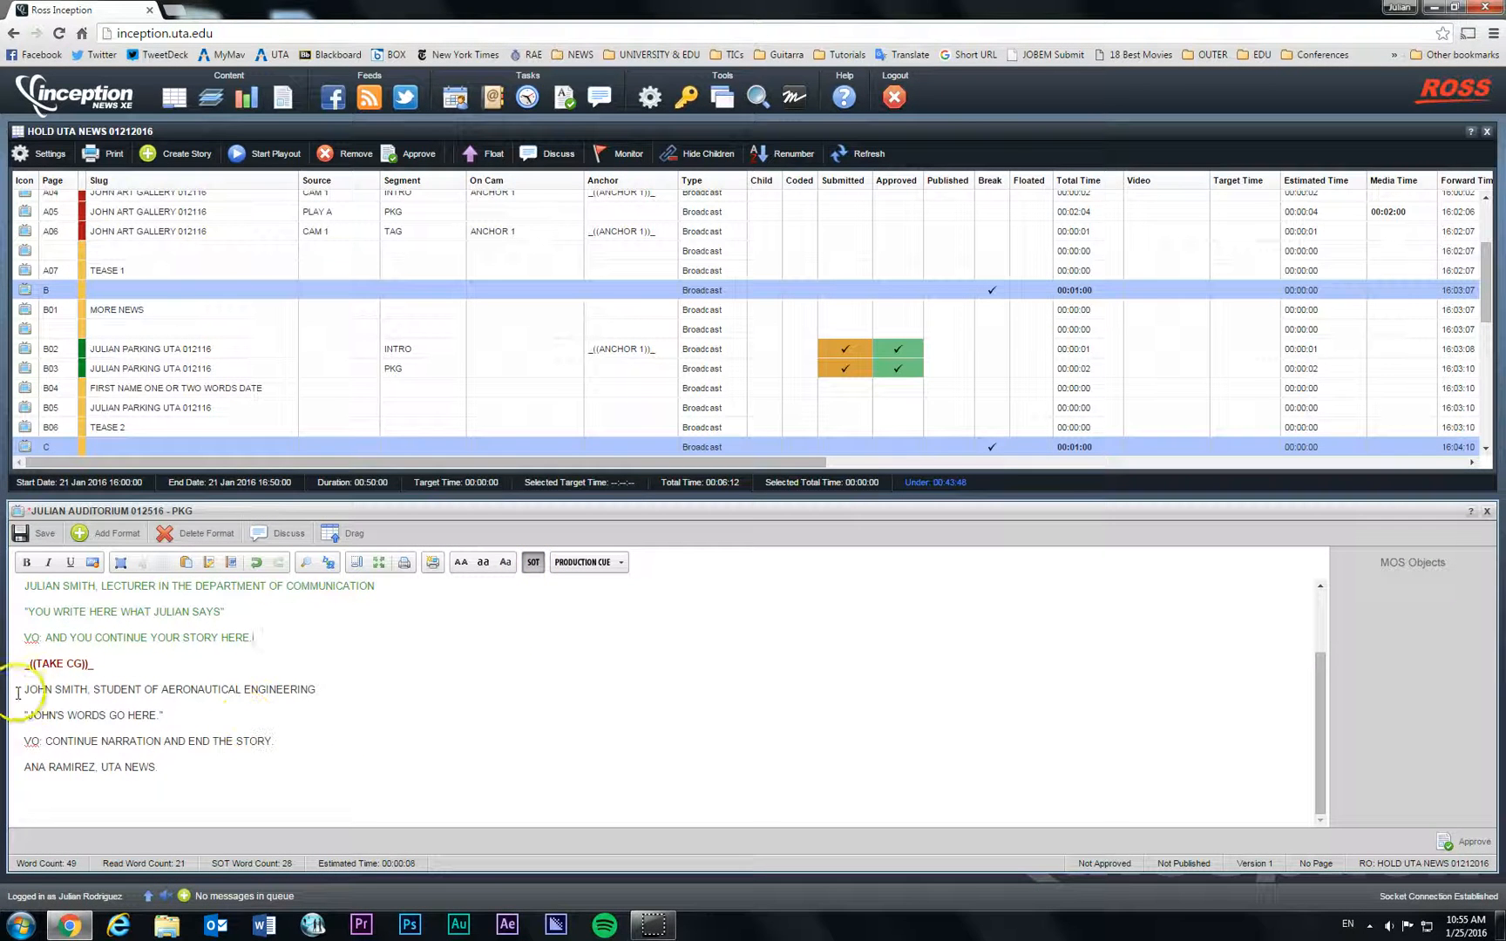
pyautogui.moveTo(23, 689); pyautogui.dragTo(162, 770)
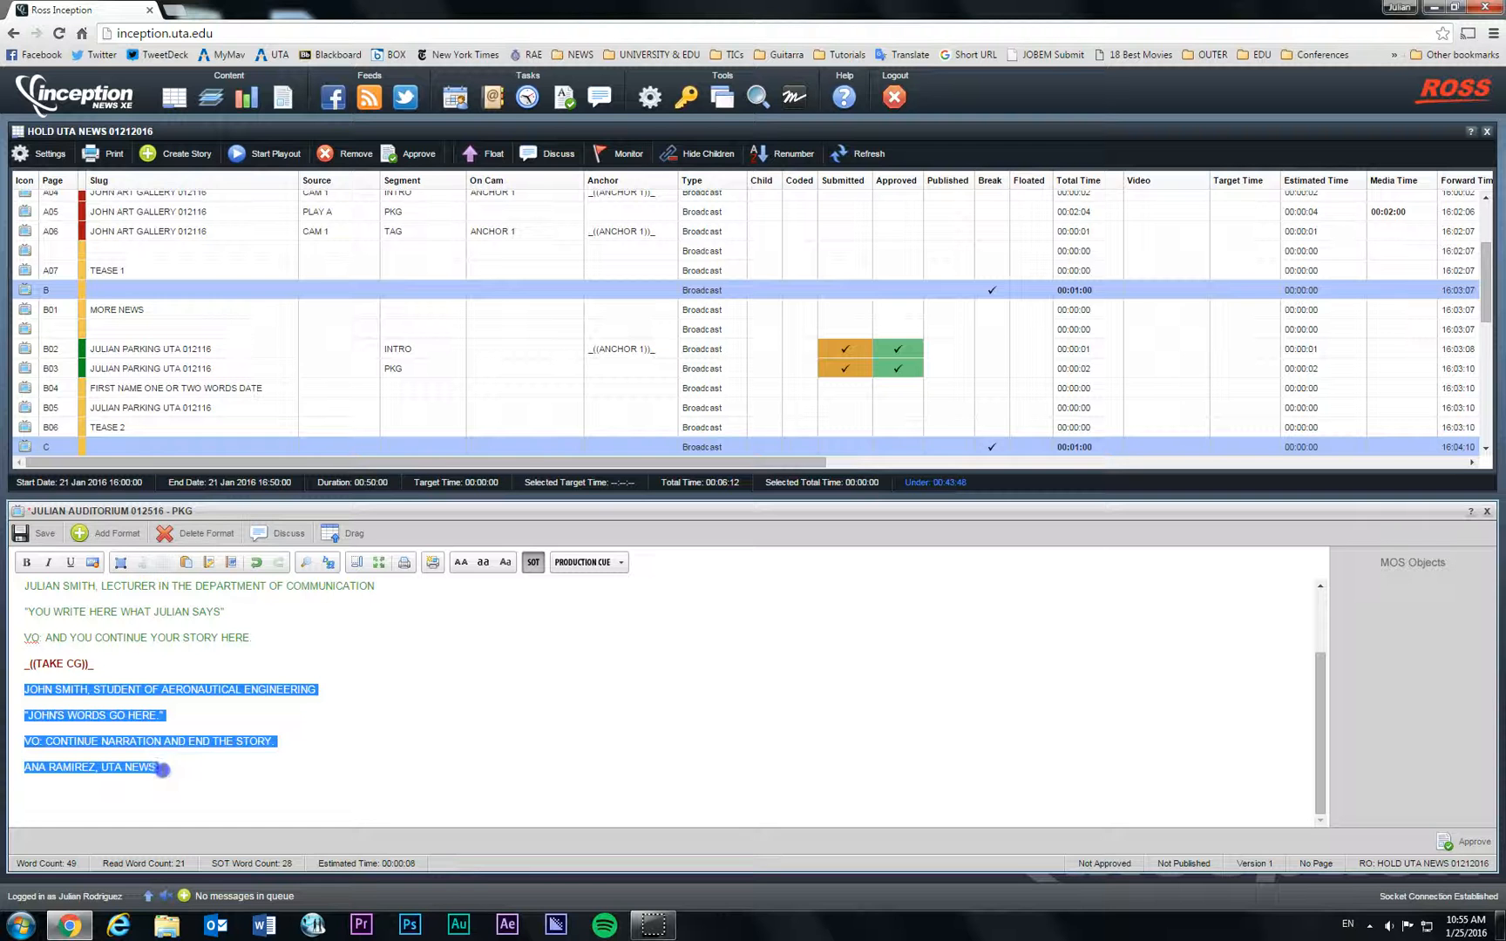
pyautogui.click(533, 562)
pyautogui.click(227, 770)
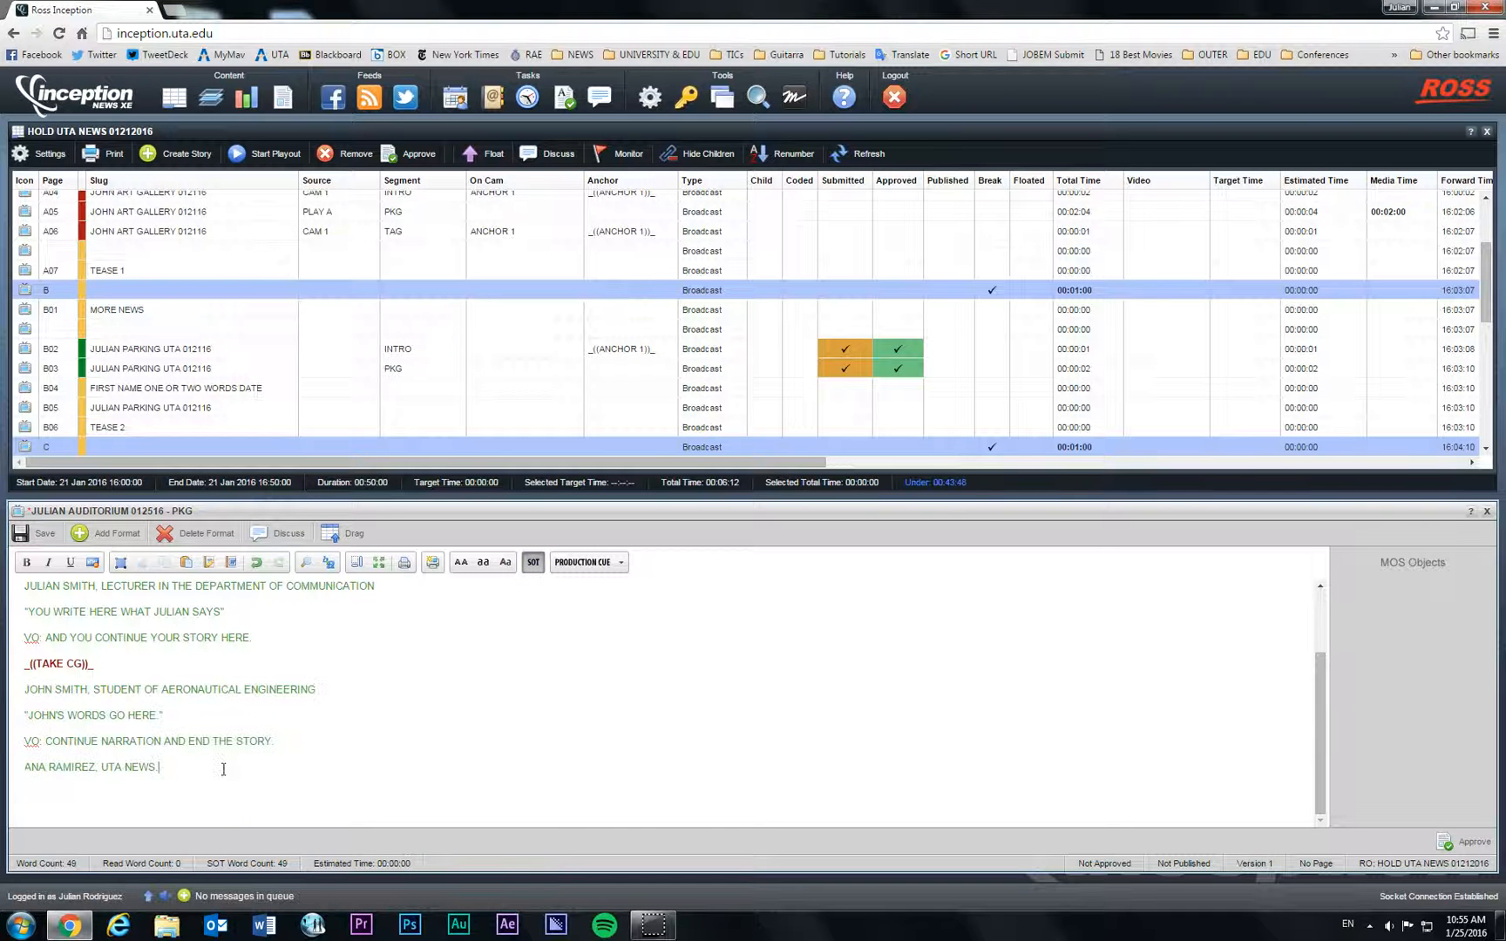
pyautogui.scroll(3, 225, 767)
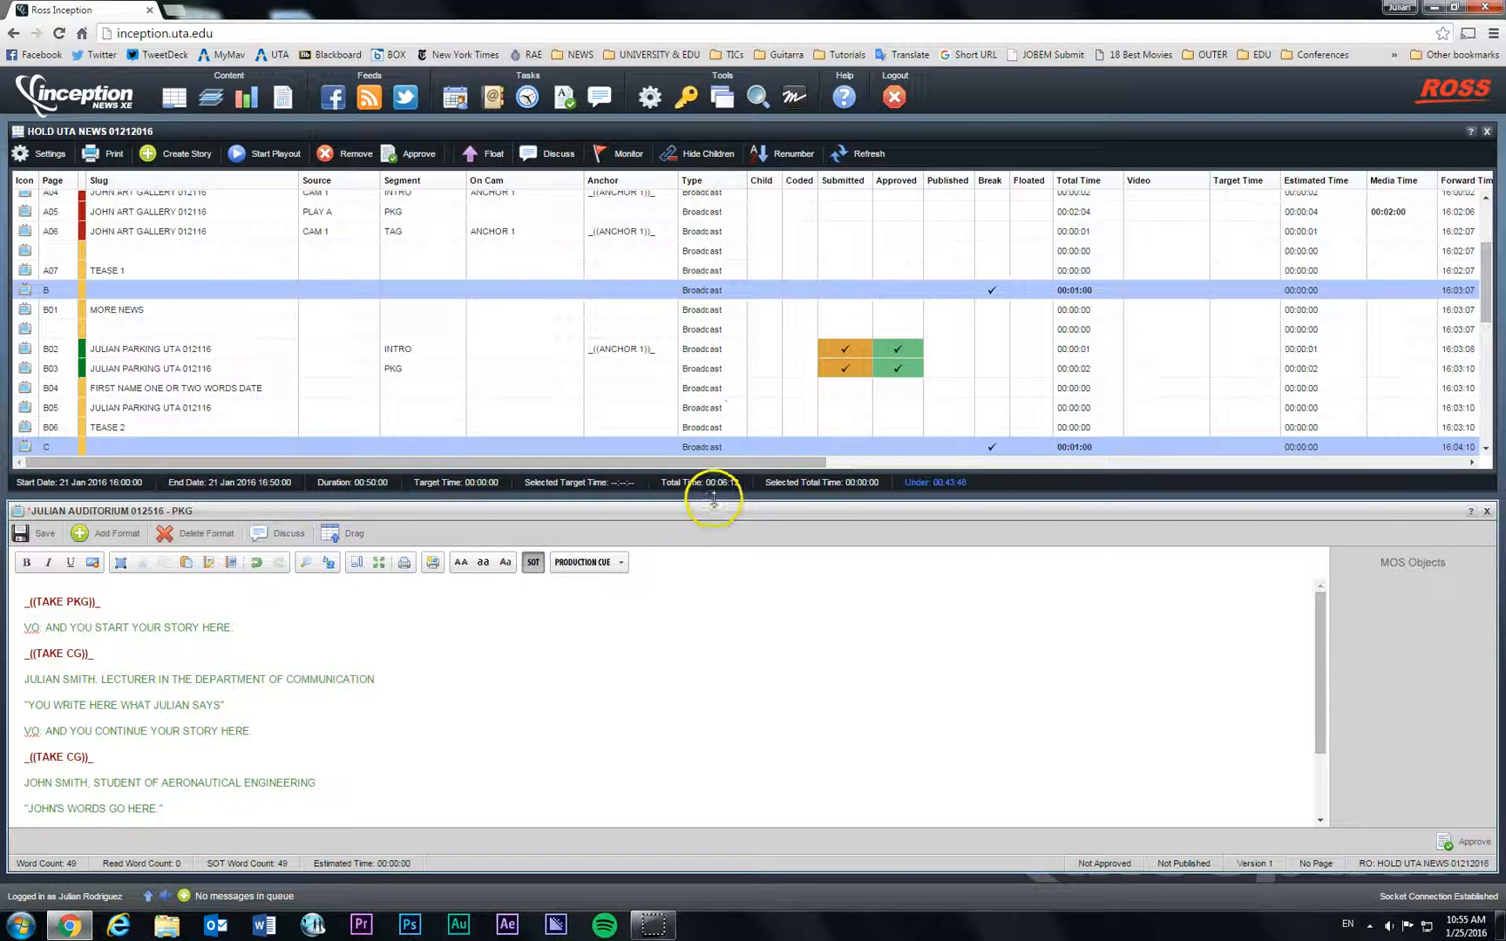
# Step: Raise the divider to enlarge the story editor, then maximize and restore the story panel
pyautogui.moveTo(716, 497); pyautogui.dragTo(732, 340)
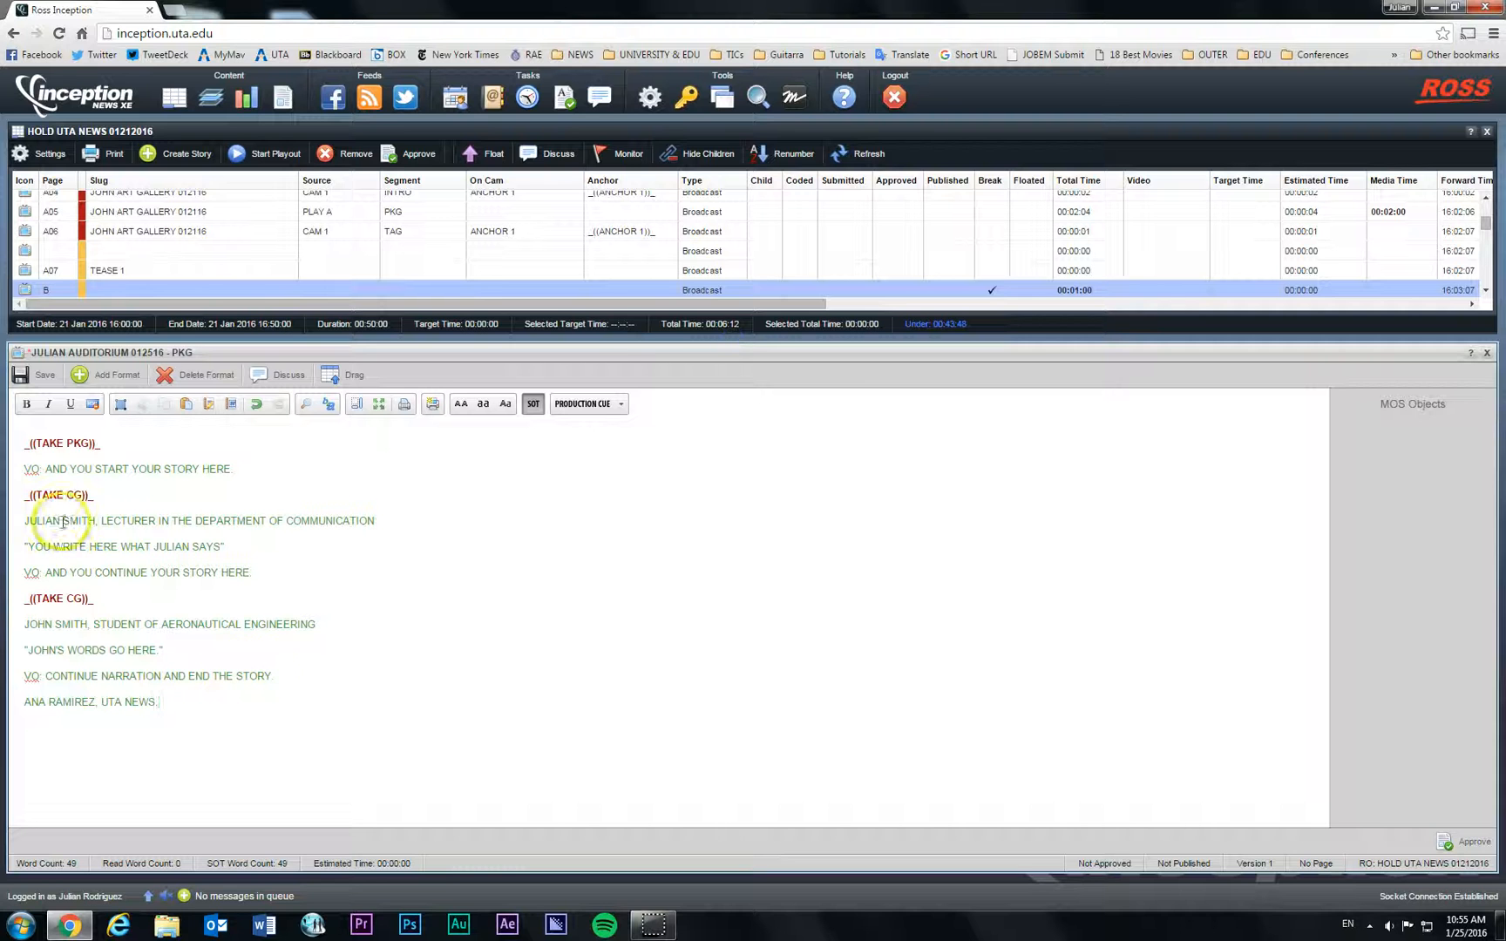
pyautogui.doubleClick(696, 354)
pyautogui.doubleClick(721, 134)
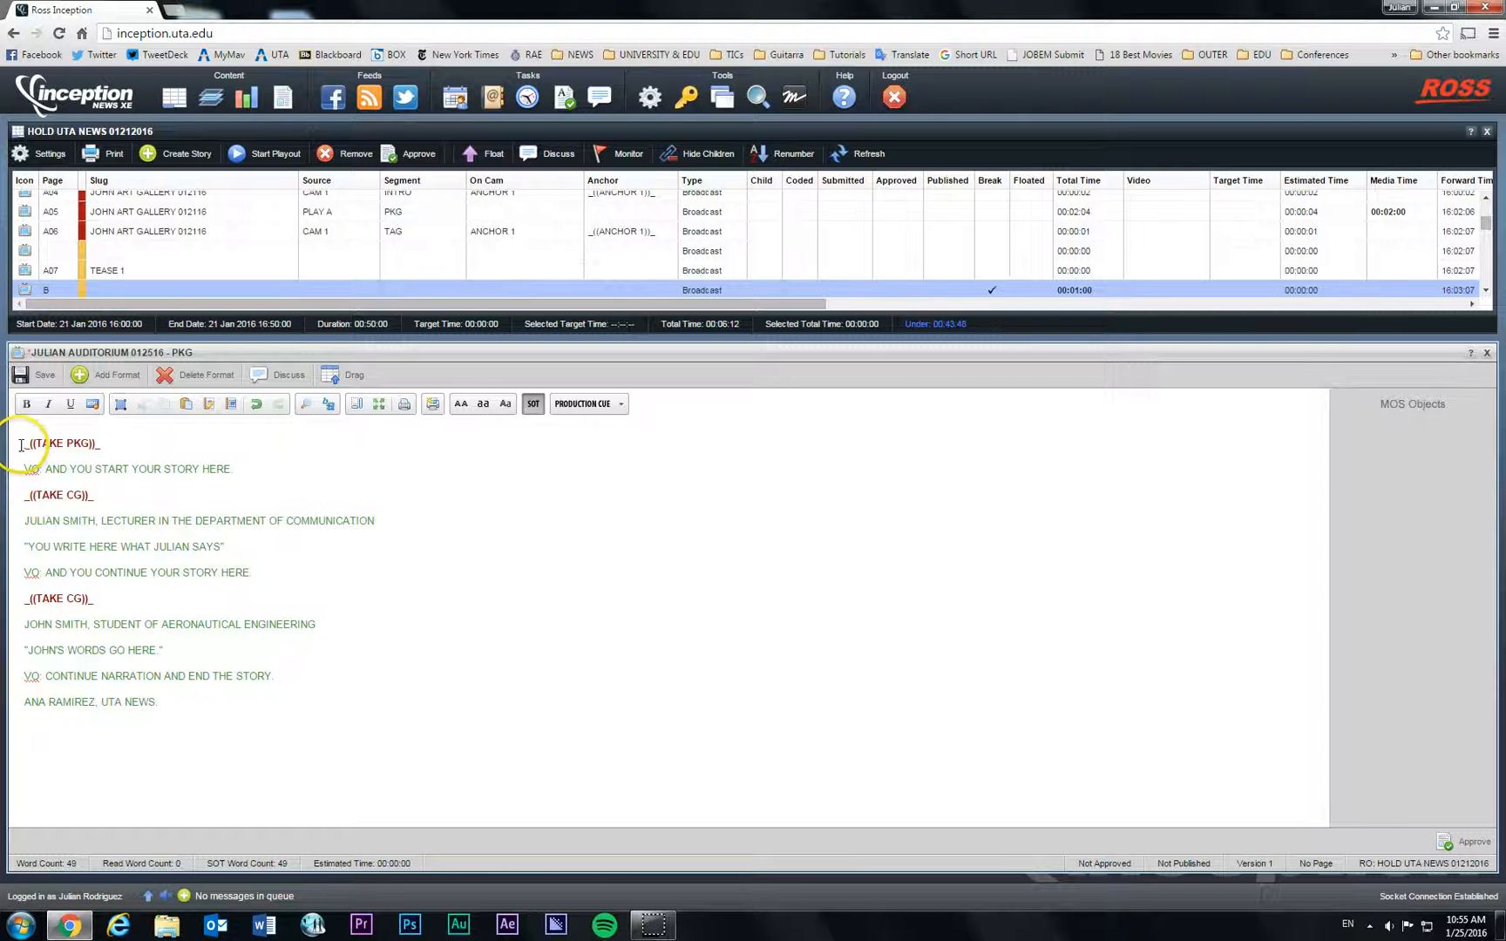
# Step: Select the entire auditorium PKG script text in the editor
pyautogui.moveTo(21, 444); pyautogui.dragTo(215, 733)
pyautogui.click(179, 695)
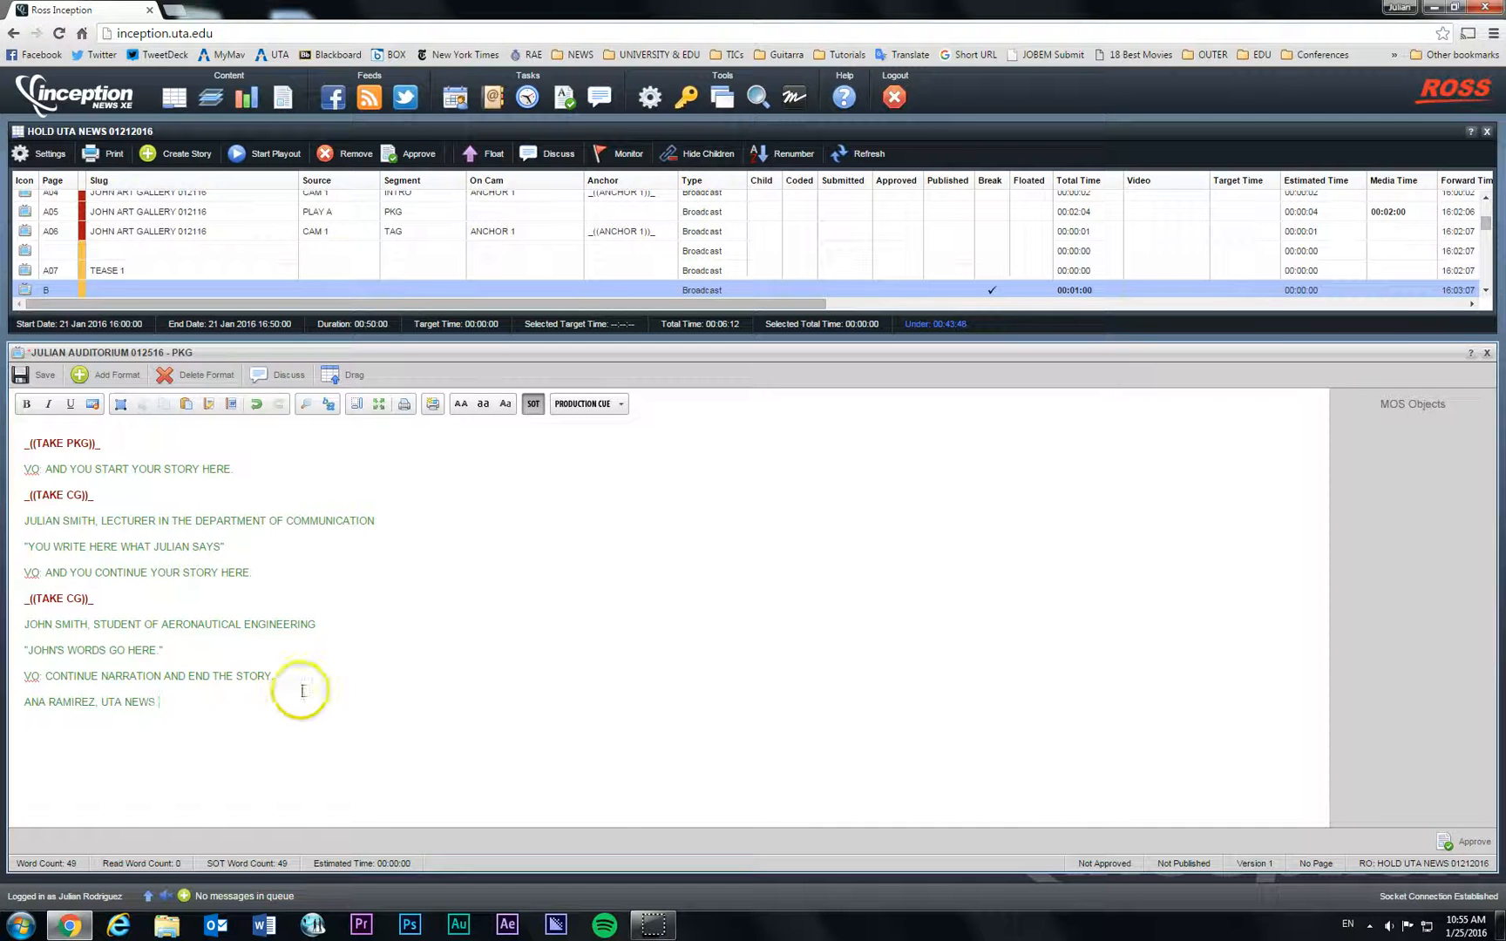
pyautogui.moveTo(299, 689); pyautogui.dragTo(11, 442)
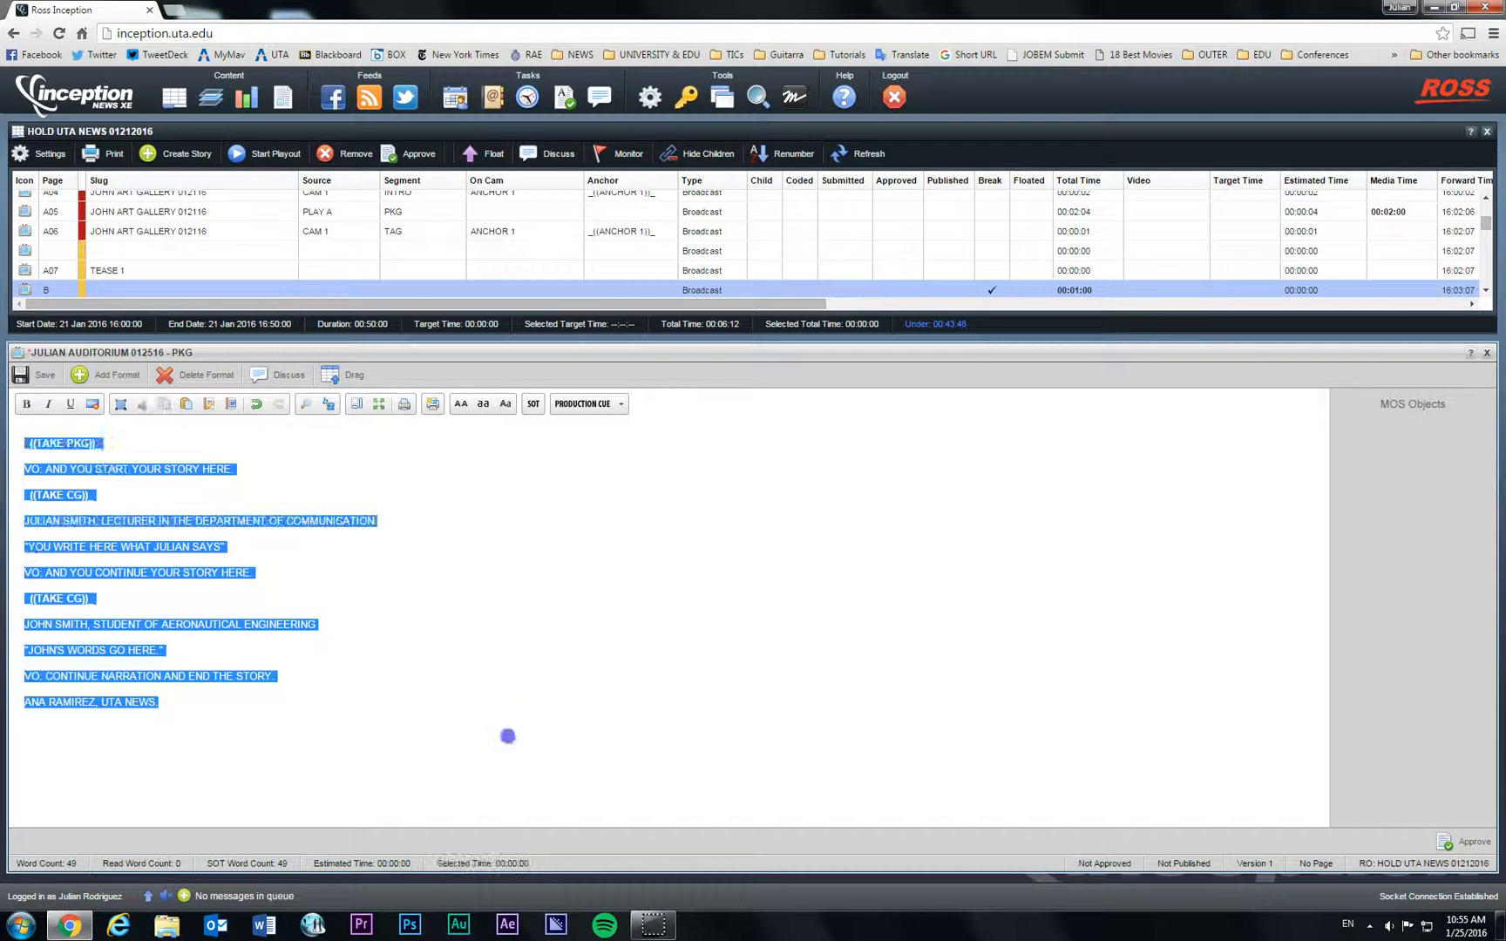
# Step: Give the rundown more room and enter 1:31 as the auditorium PKG row's media time
pyautogui.click(505, 735)
pyautogui.moveTo(807, 349); pyautogui.dragTo(807, 488)
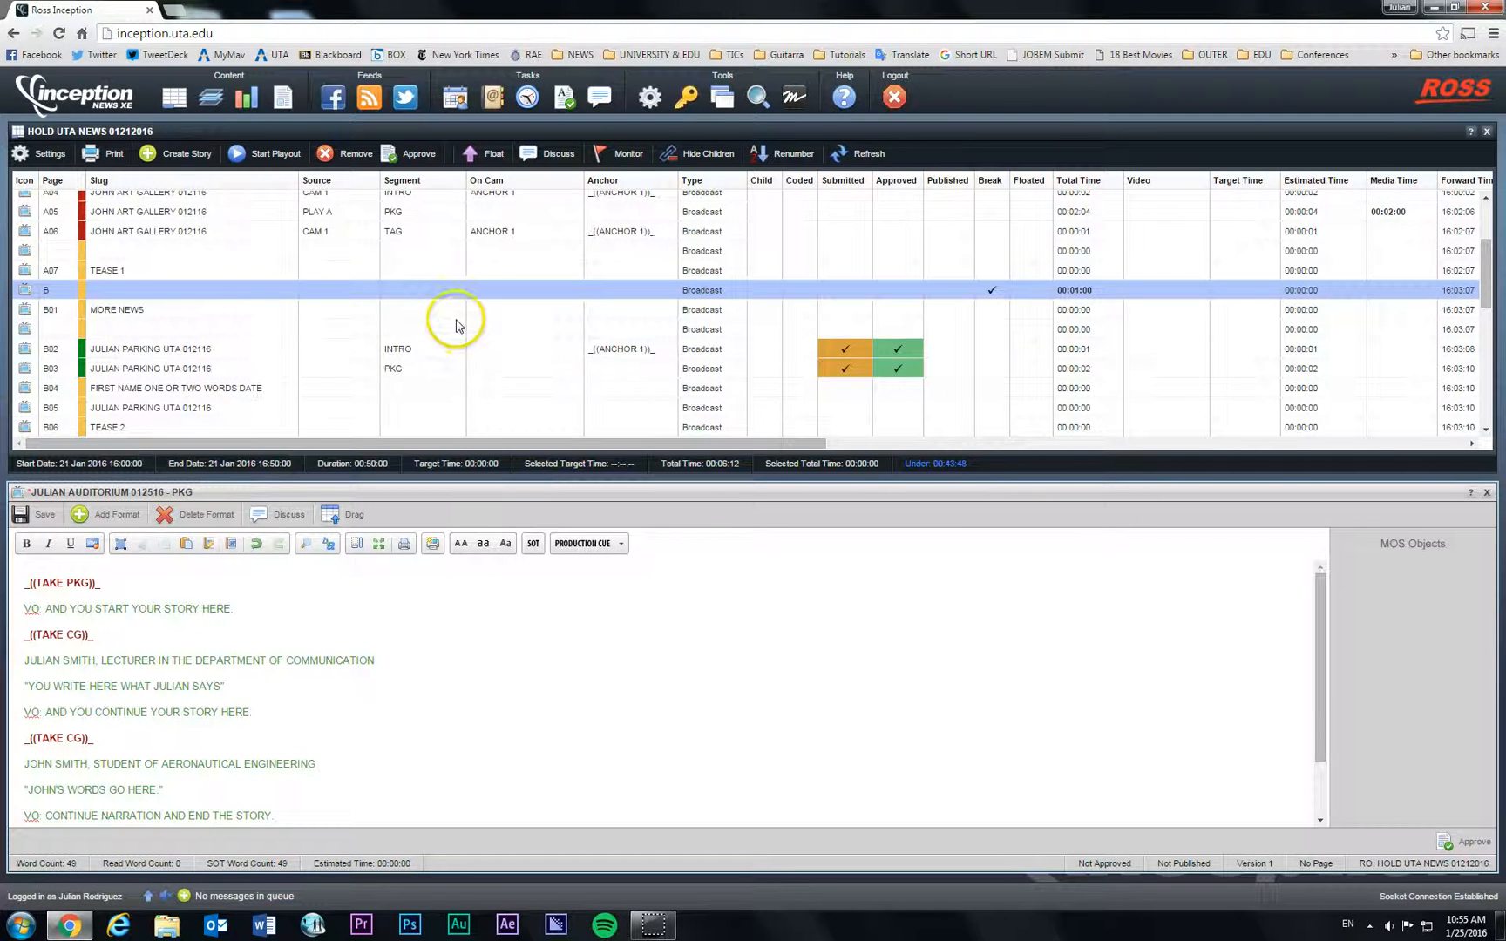
pyautogui.scroll(-6, 447, 321)
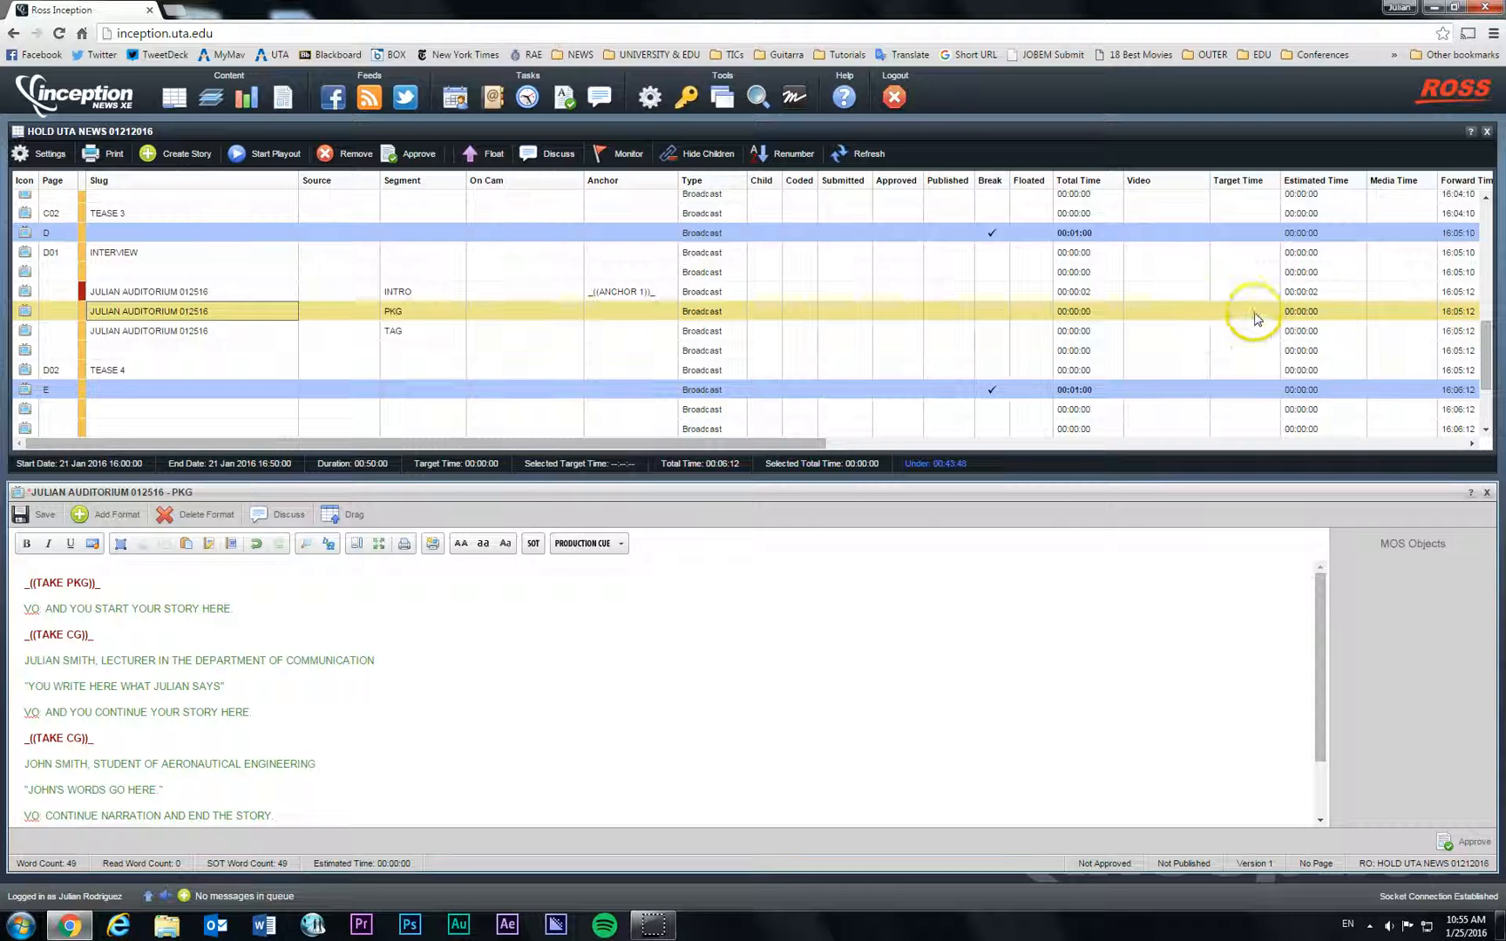
pyautogui.click(1393, 314)
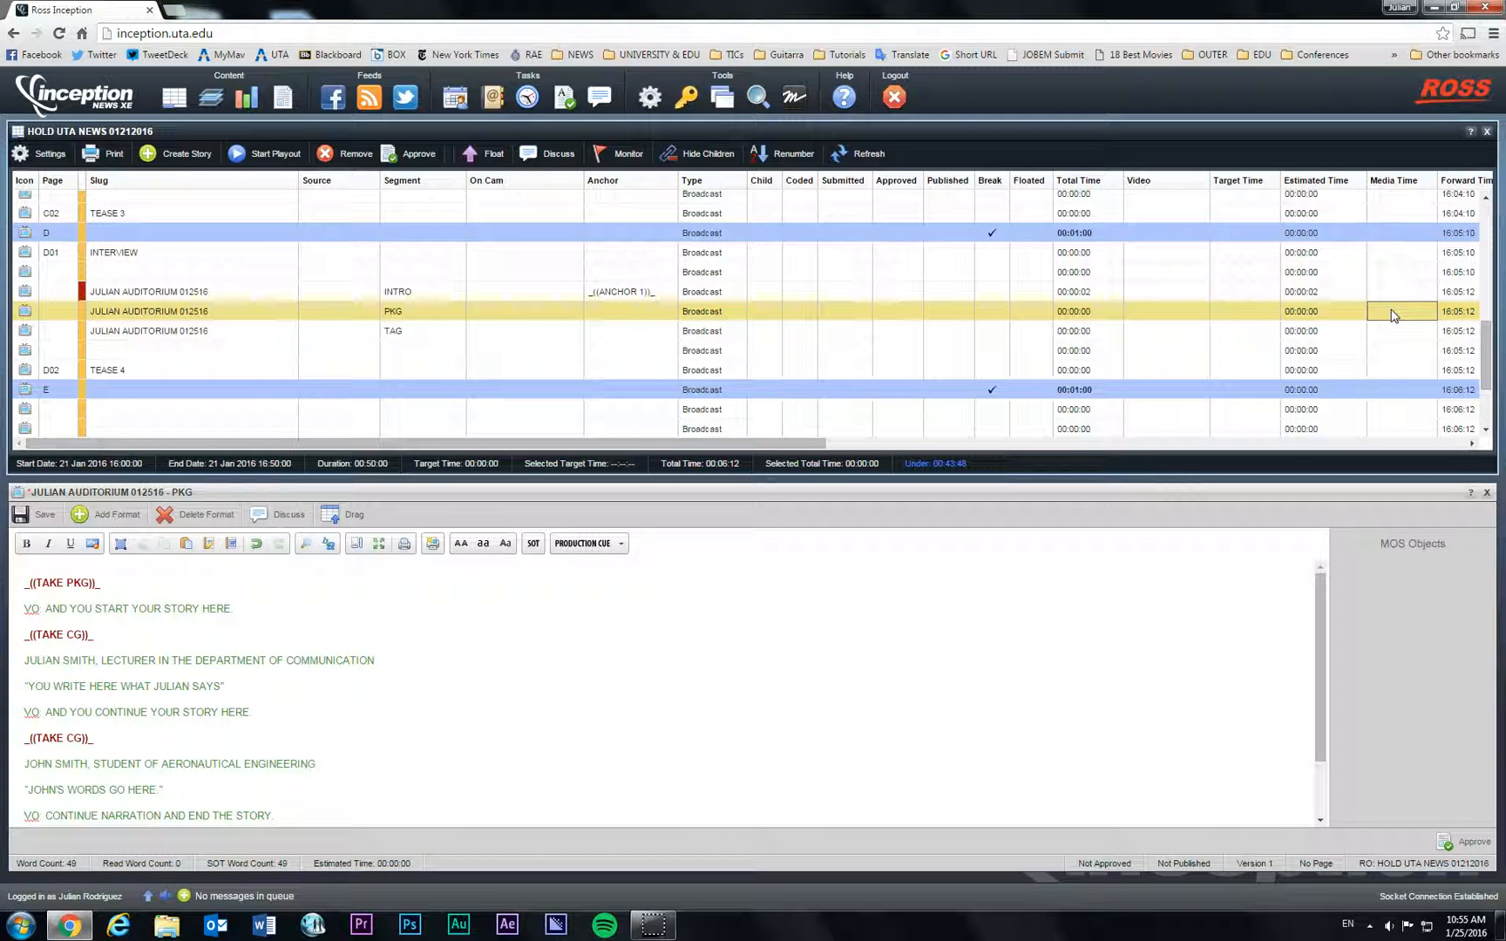
pyautogui.click(1393, 314)
pyautogui.write('1:31')
pyautogui.press('Return')
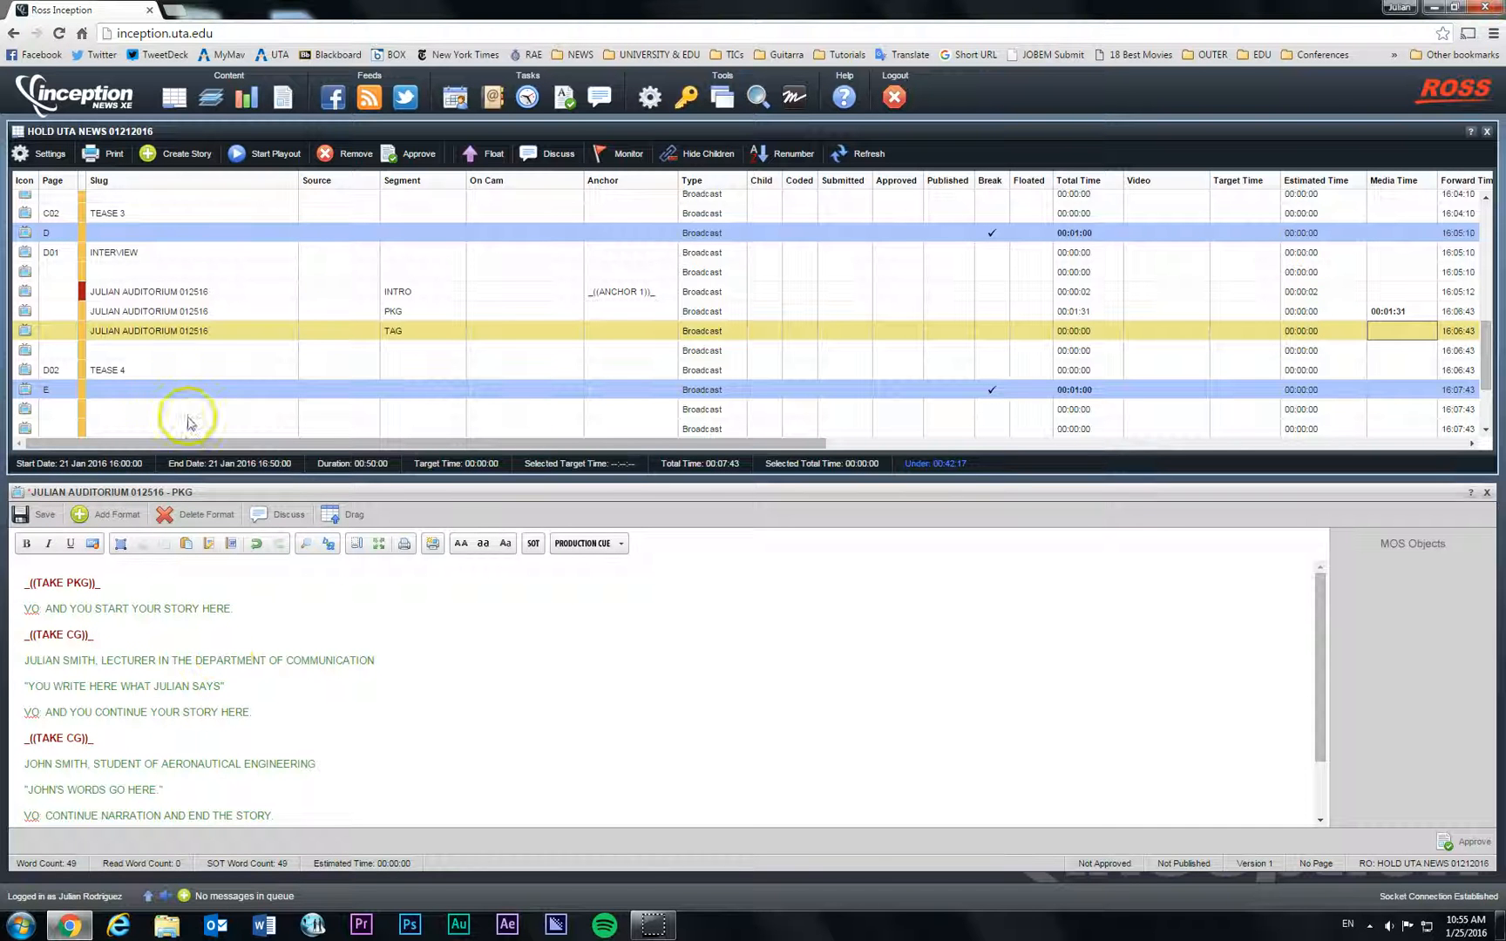
# Step: Add the line 'EVERYTHING YOU TYPE HERE W' to the auditorium INTRO script and save it
pyautogui.doubleClick(177, 293)
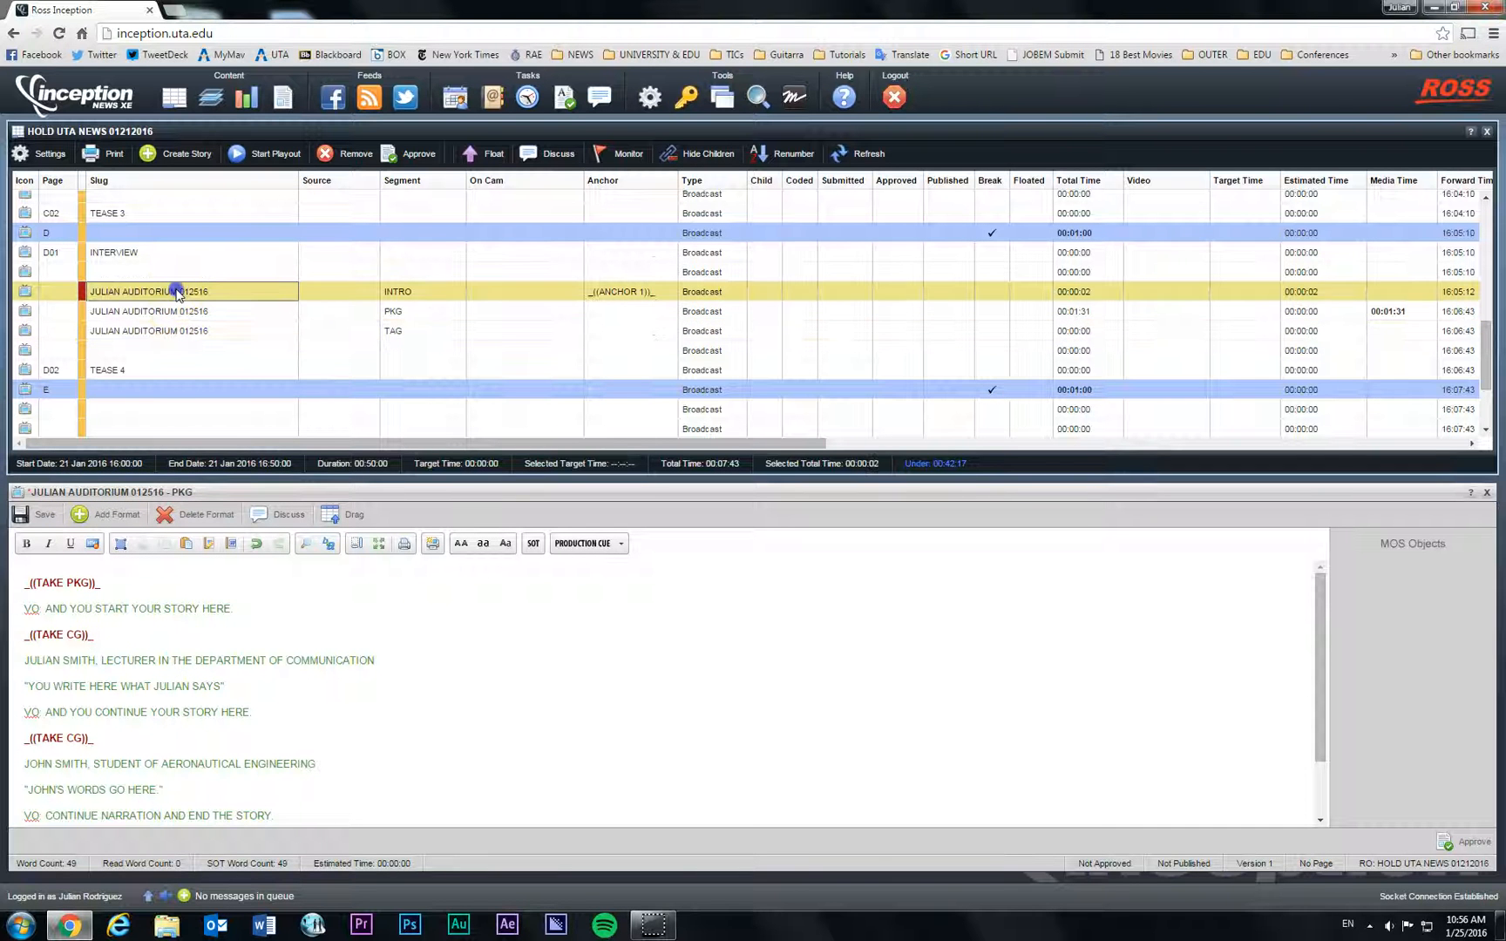
pyautogui.click(254, 610)
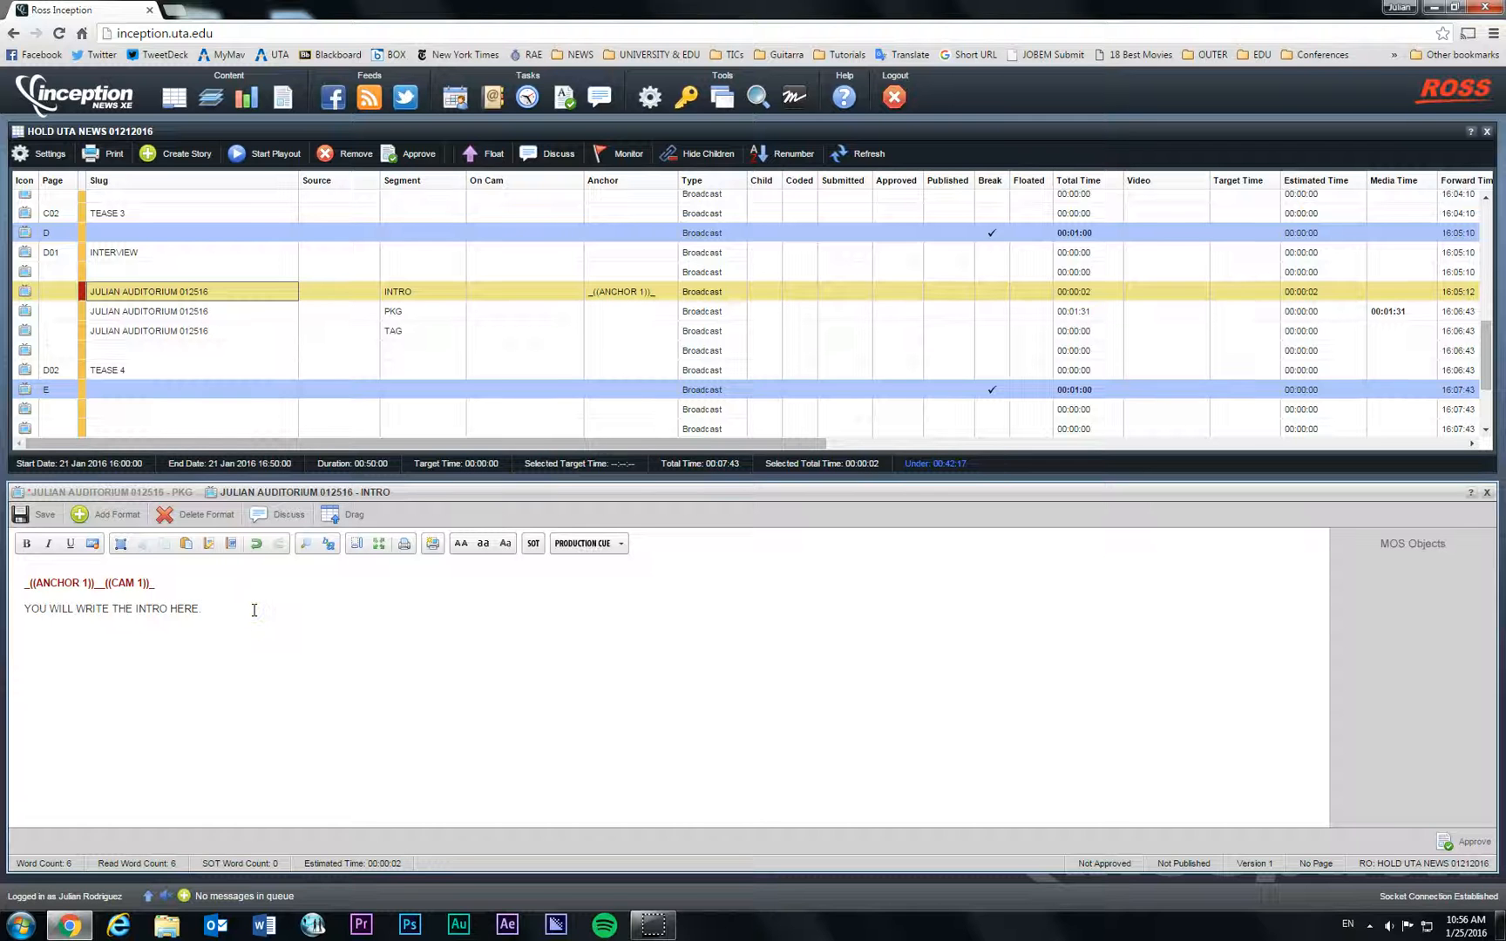
pyautogui.press('Return')
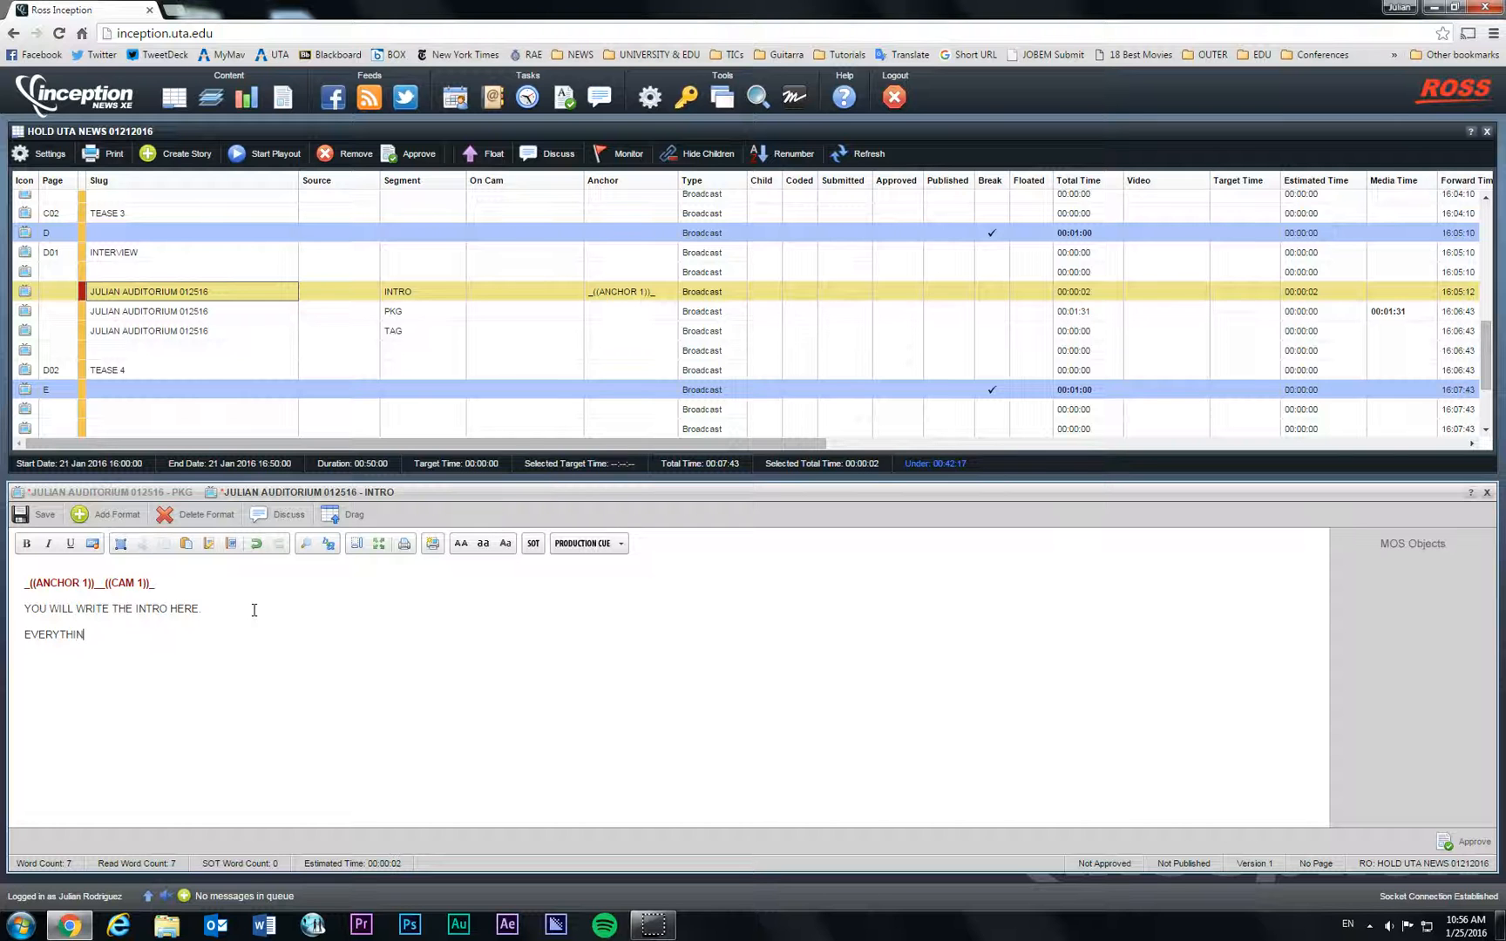
pyautogui.write('EVERYTHING YOU TYPE HERE W')
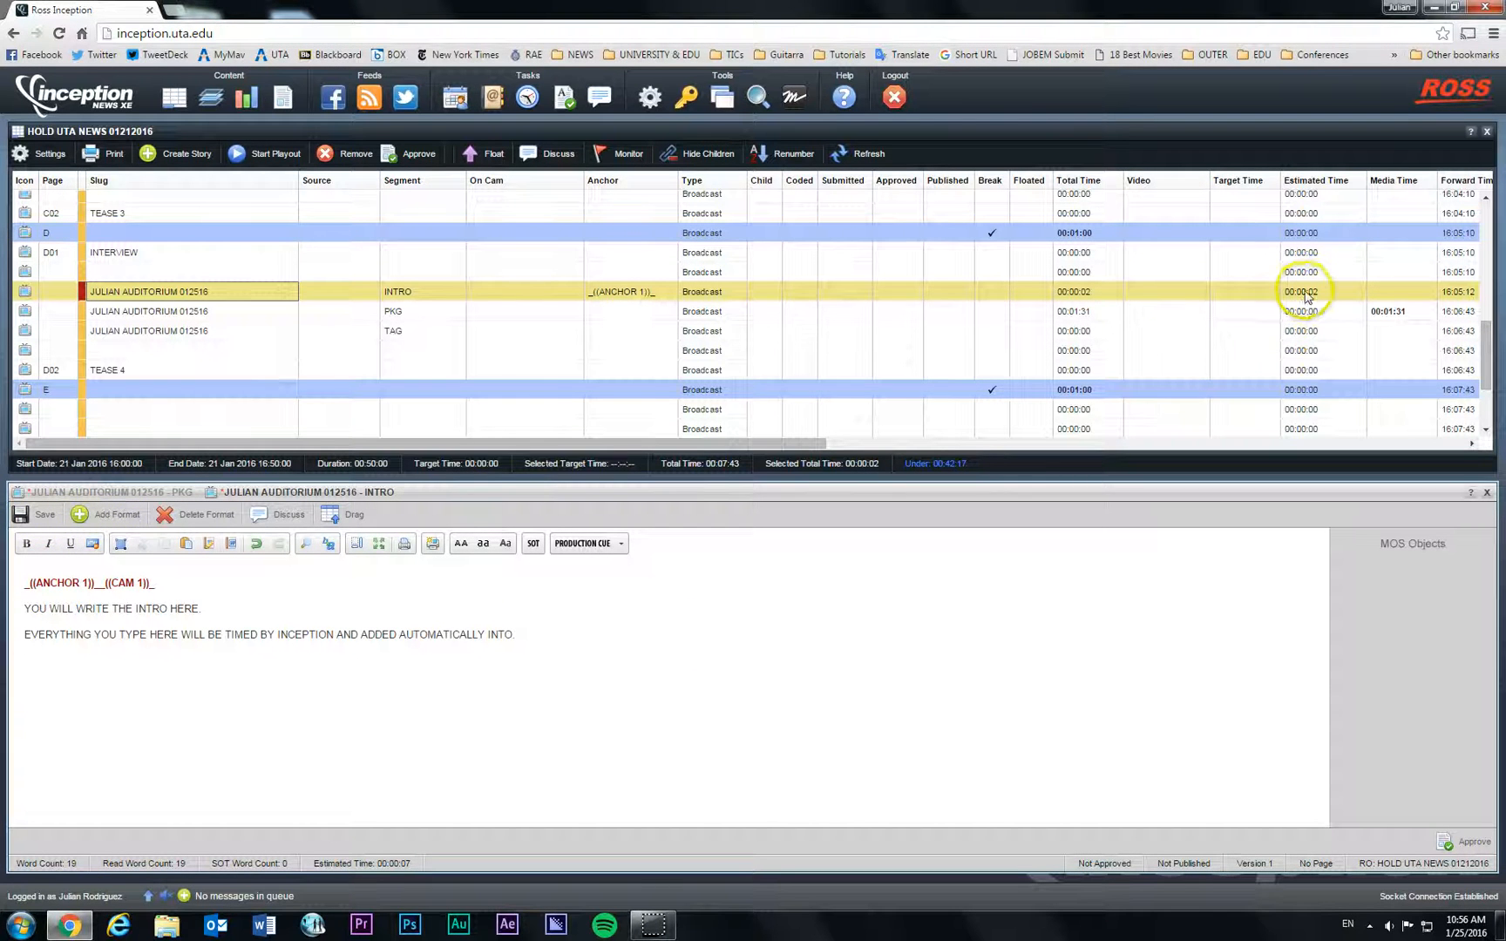
pyautogui.click(21, 514)
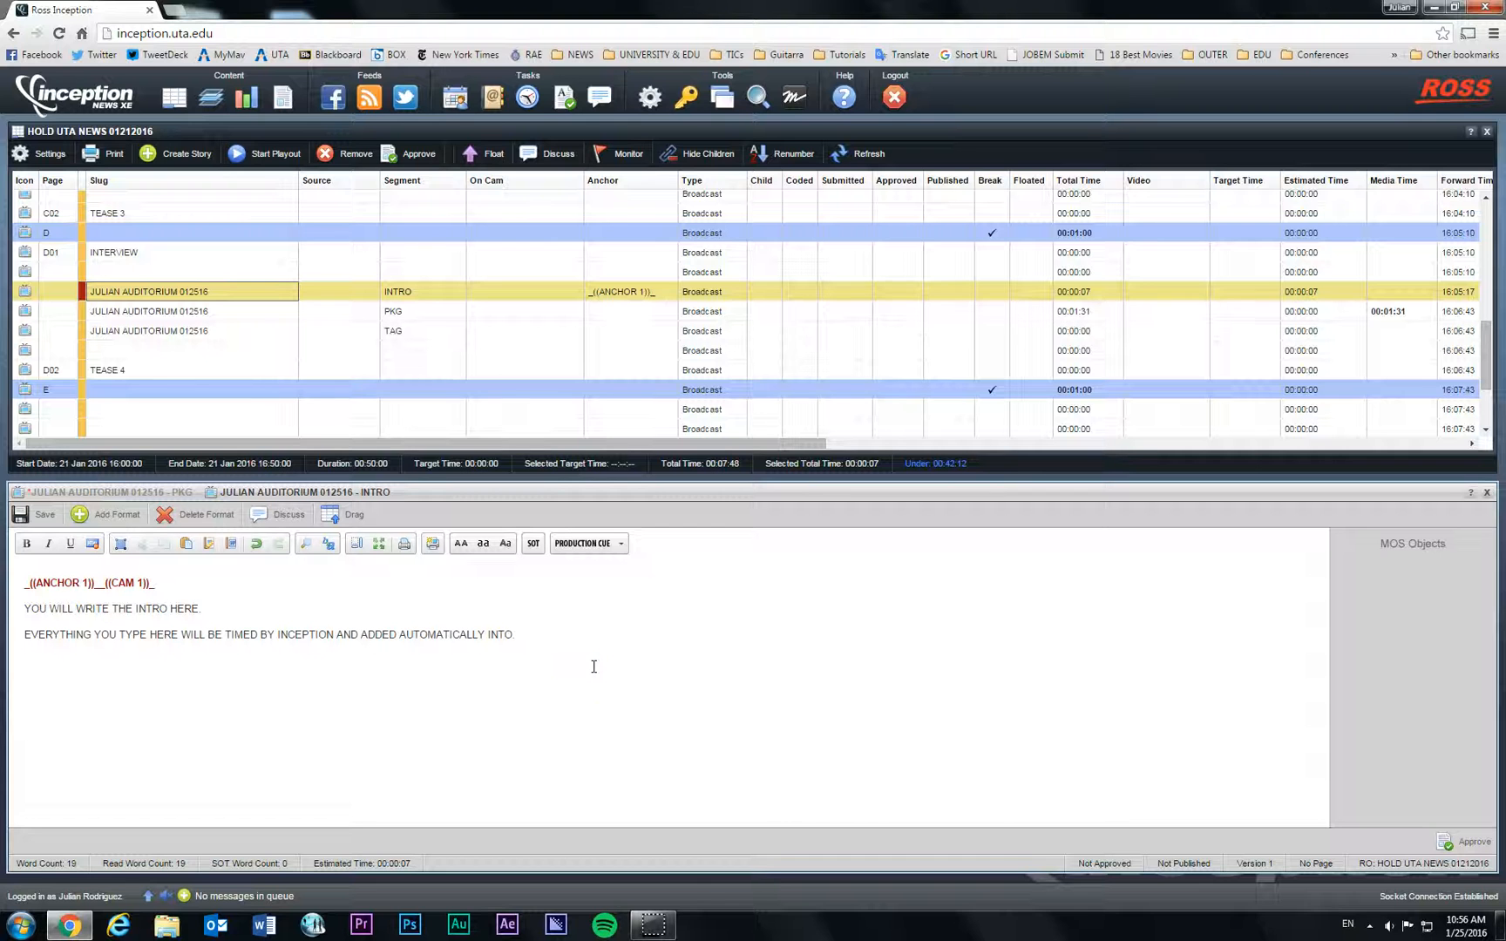
pyautogui.click(542, 637)
# Step: Close the PKG script and save its changes, then close the INTRO story editor
pyautogui.click(183, 311)
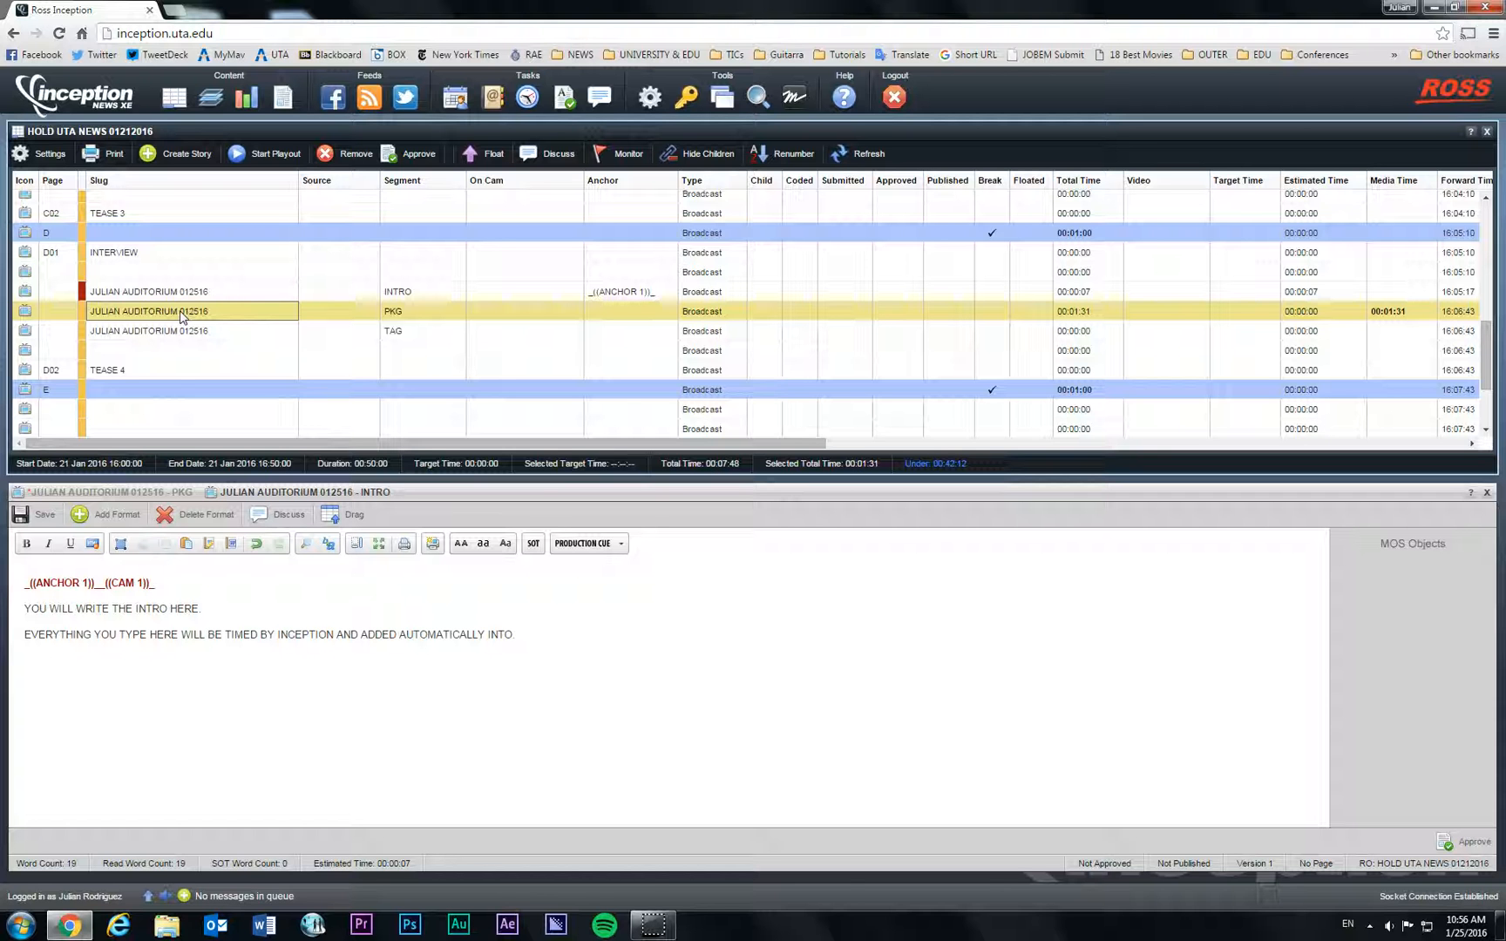
pyautogui.click(139, 492)
pyautogui.click(72, 642)
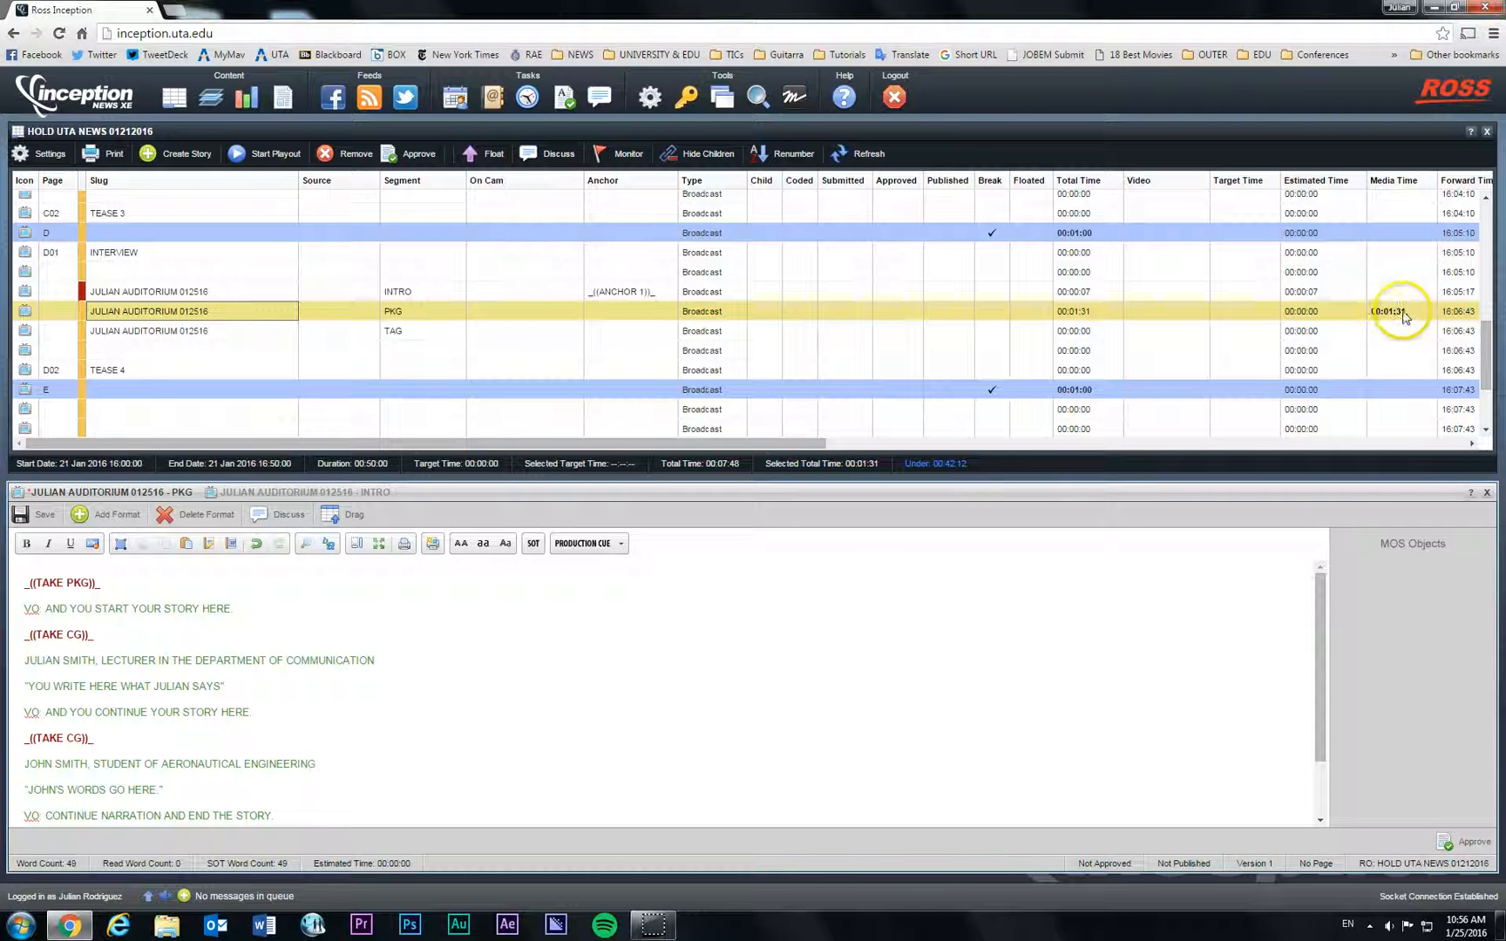
pyautogui.click(1488, 494)
pyautogui.click(853, 515)
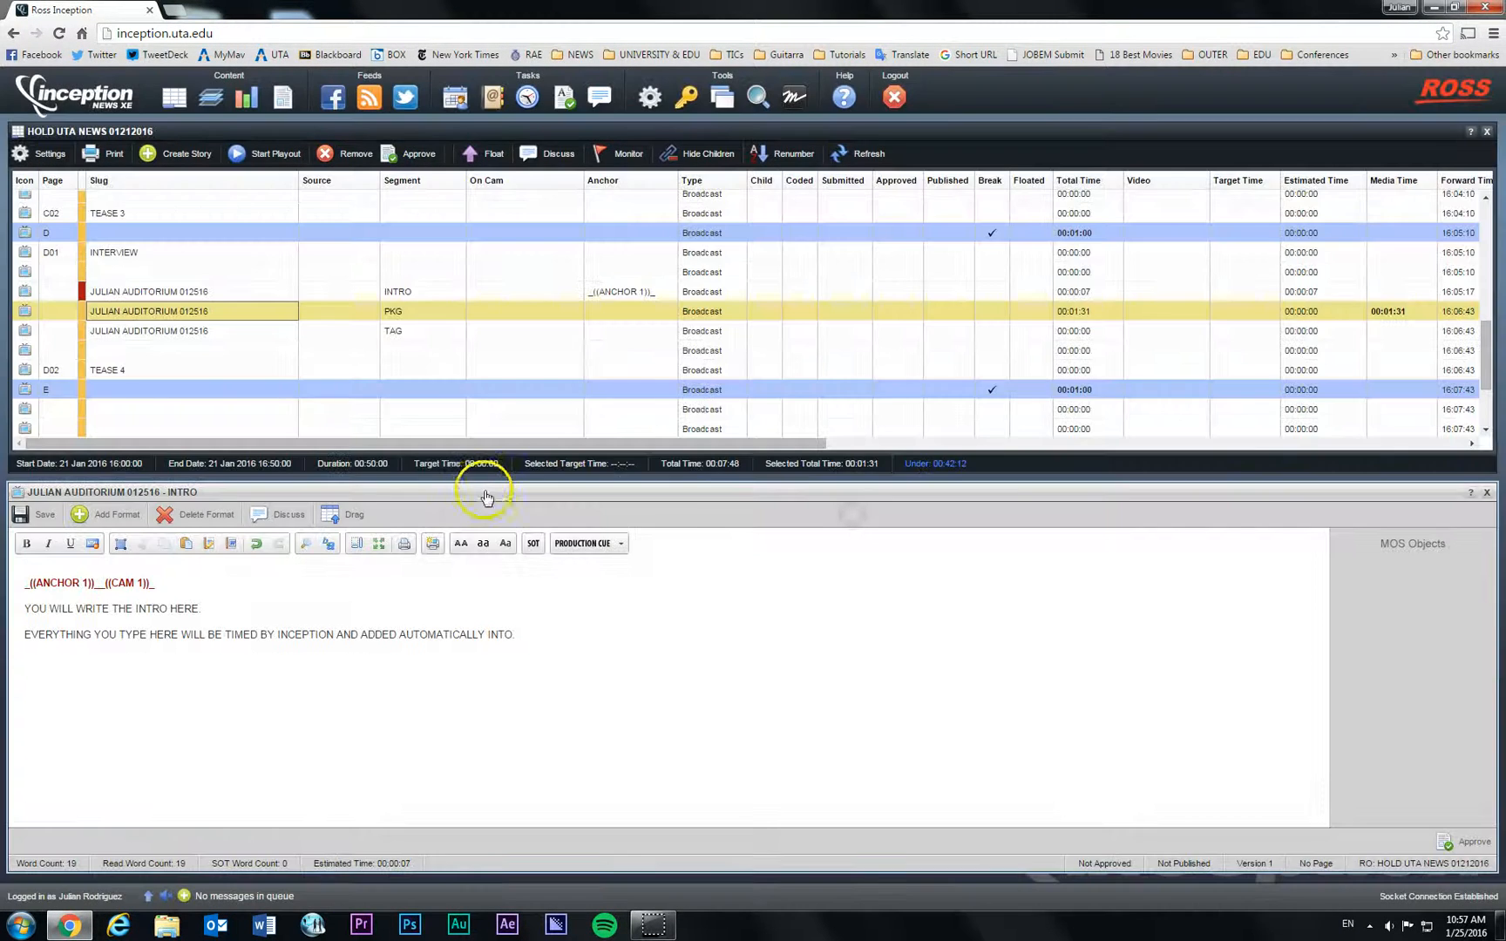
pyautogui.click(1488, 494)
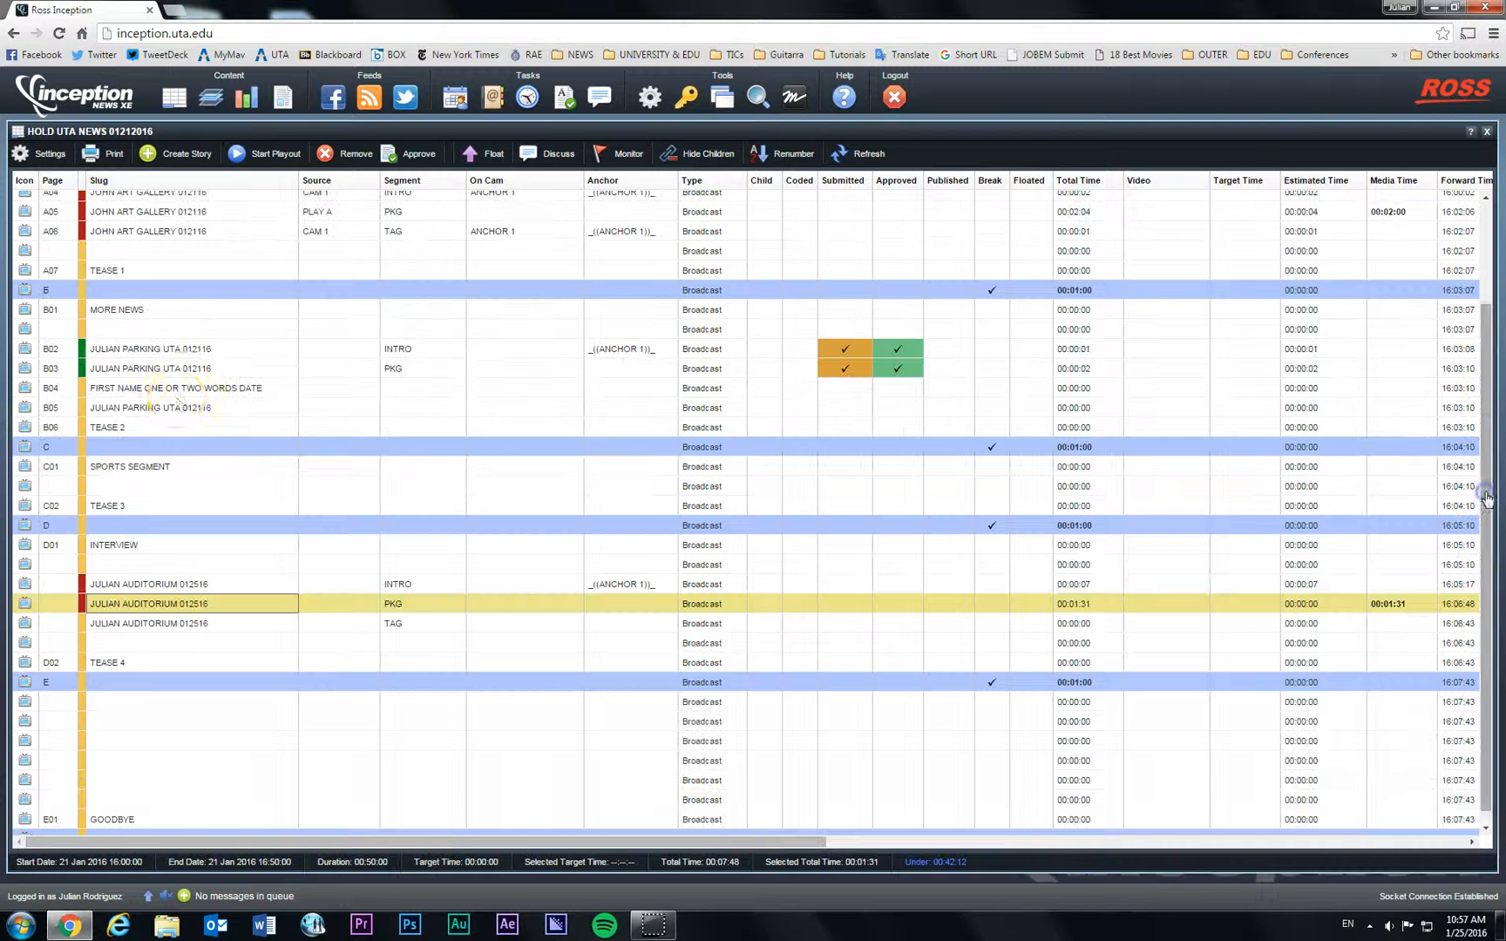
pyautogui.click(200, 626)
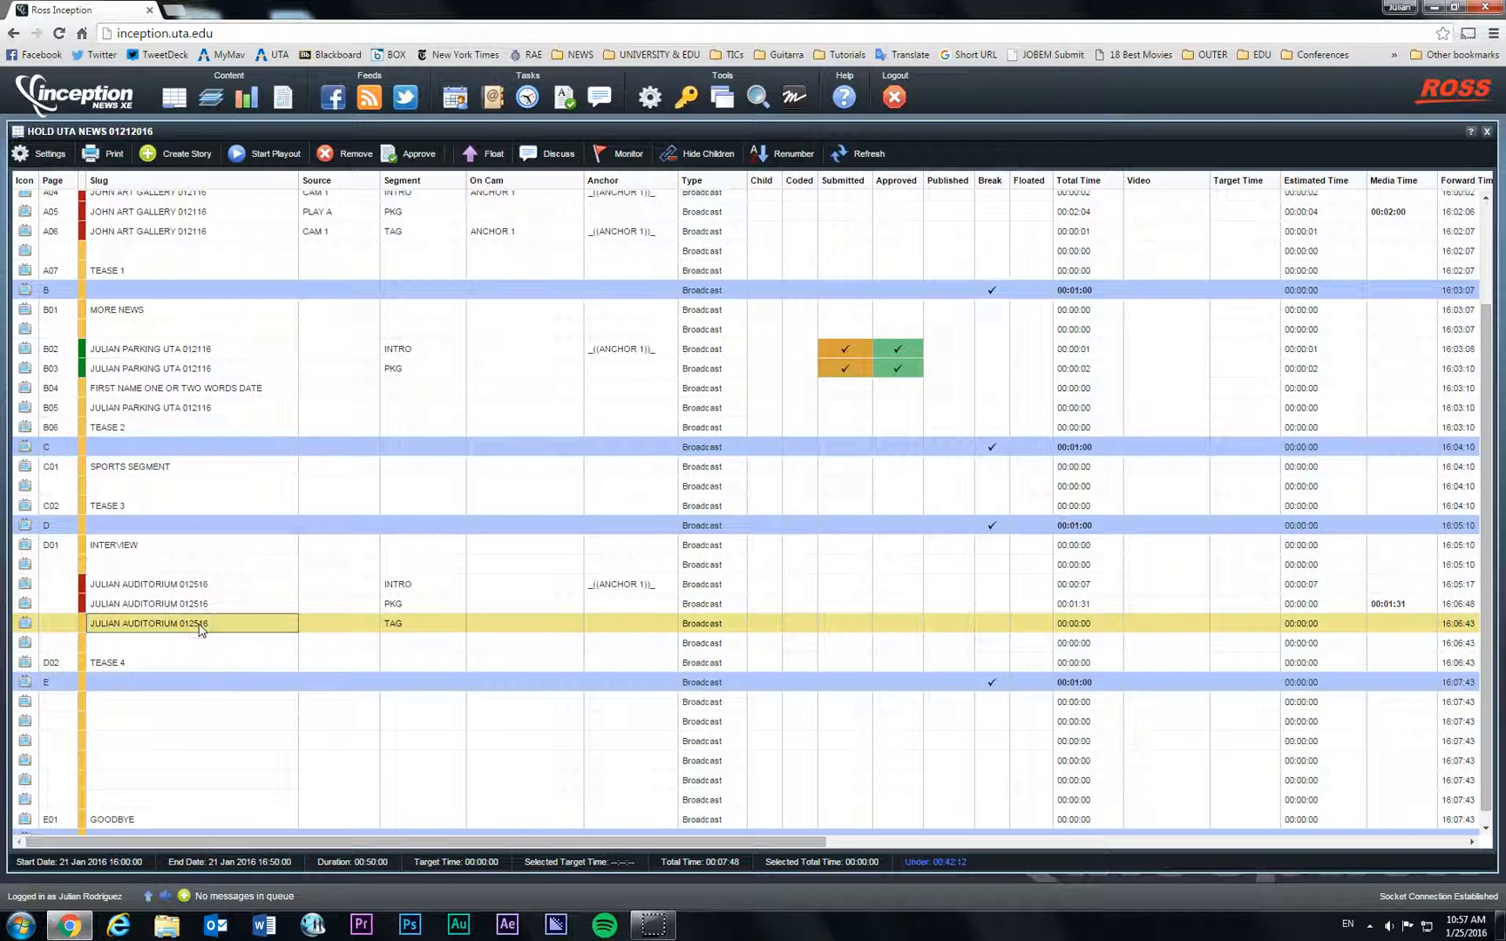
# Step: Open the auditorium TAG story and insert the ANCHOR 1 and CAM 1 production cues
pyautogui.doubleClick(200, 626)
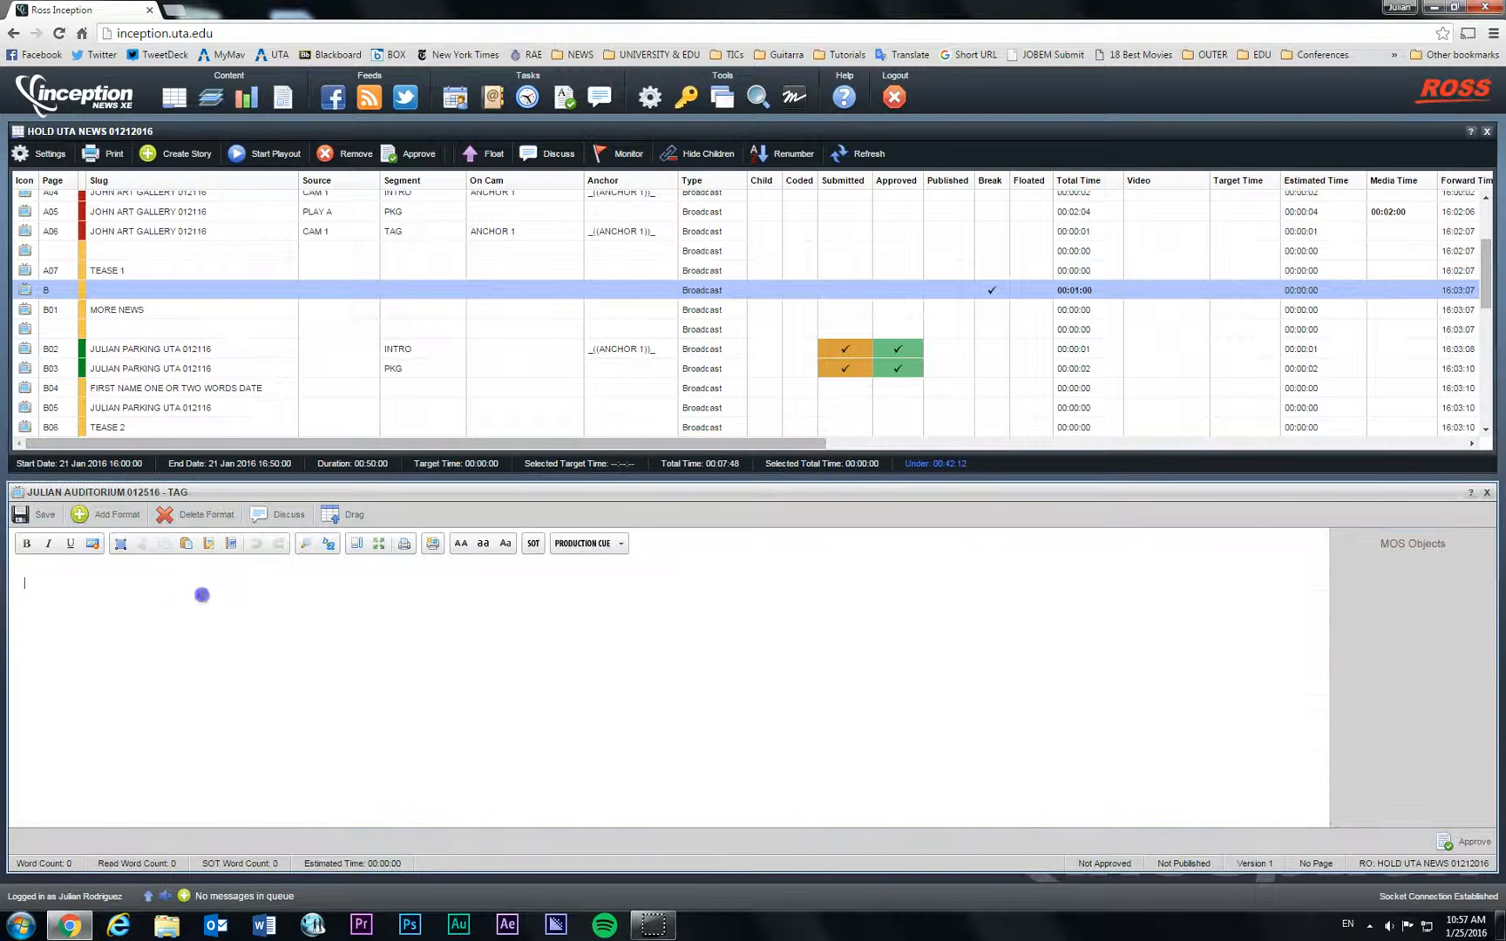
pyautogui.click(621, 543)
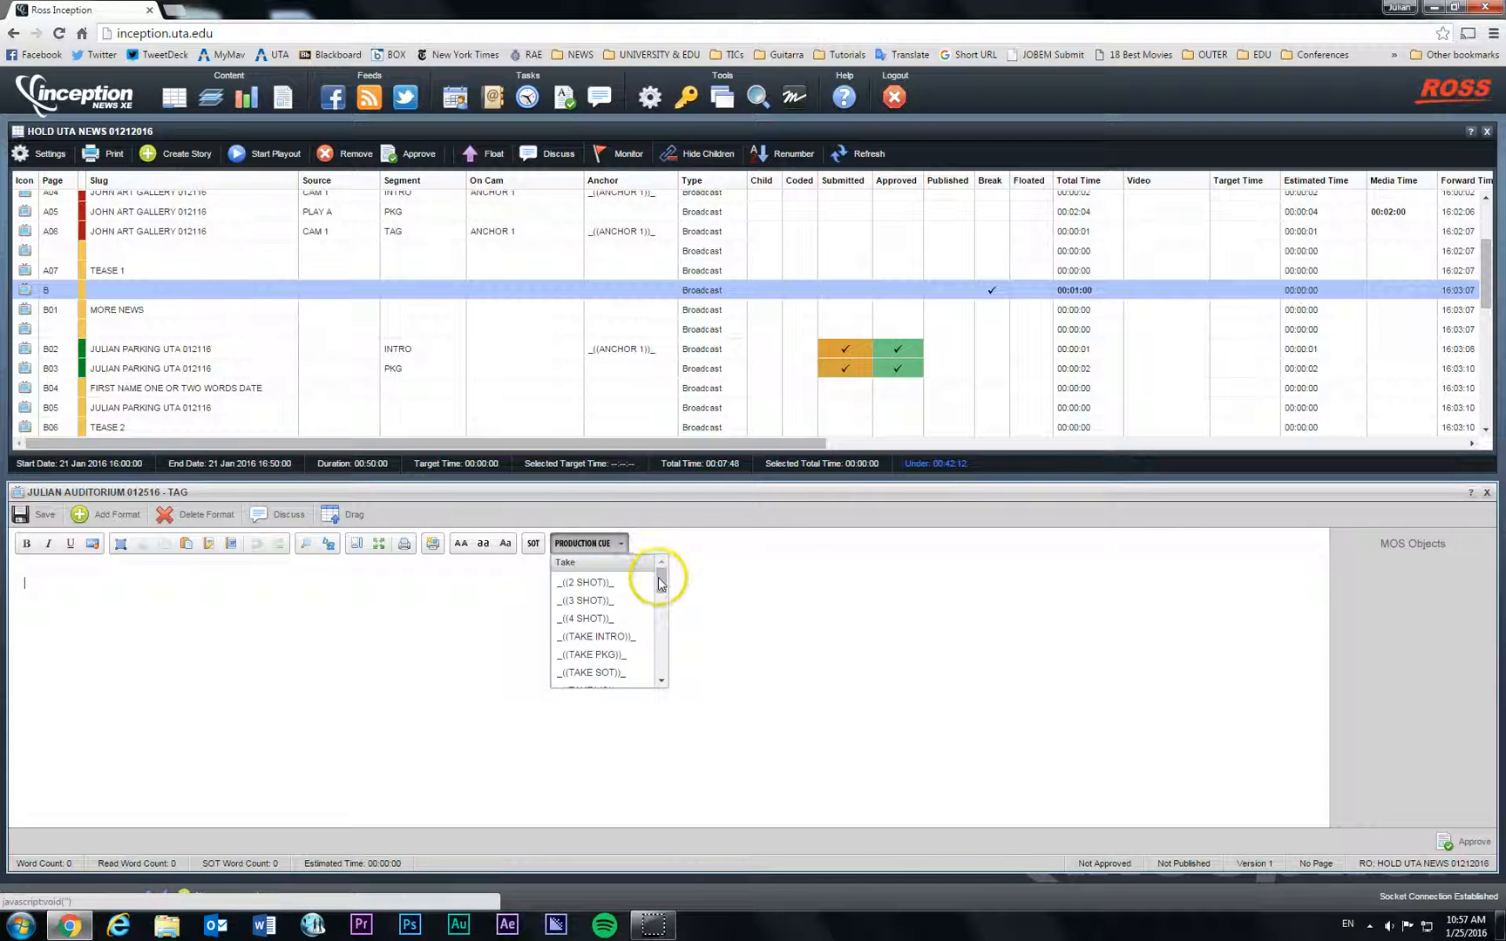
pyautogui.moveTo(660, 584); pyautogui.dragTo(662, 629)
pyautogui.click(625, 596)
pyautogui.click(620, 543)
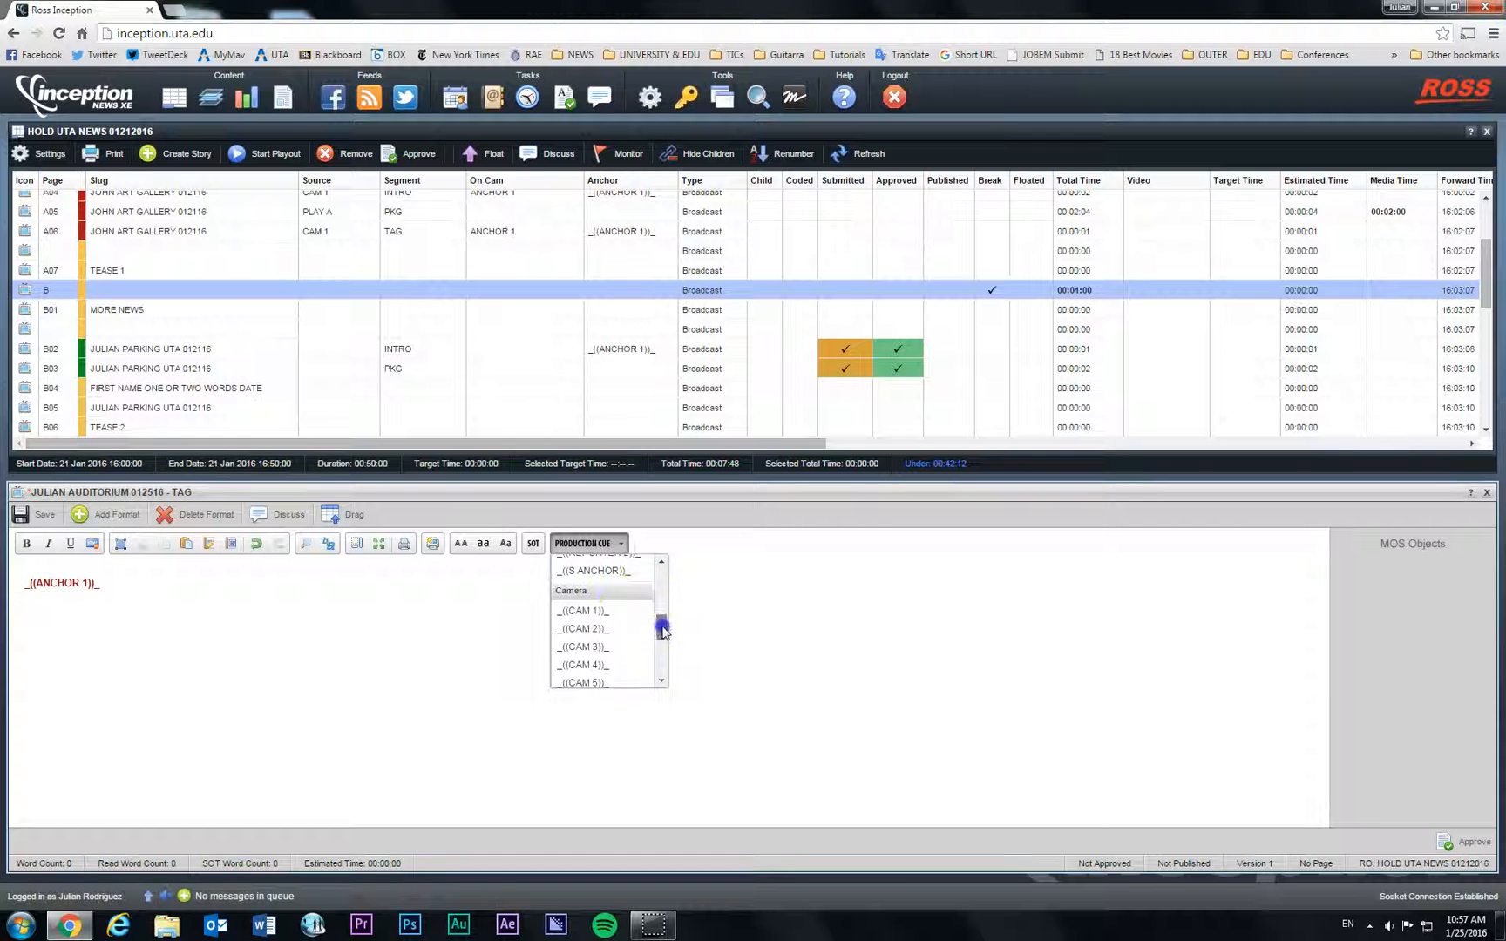
pyautogui.click(624, 611)
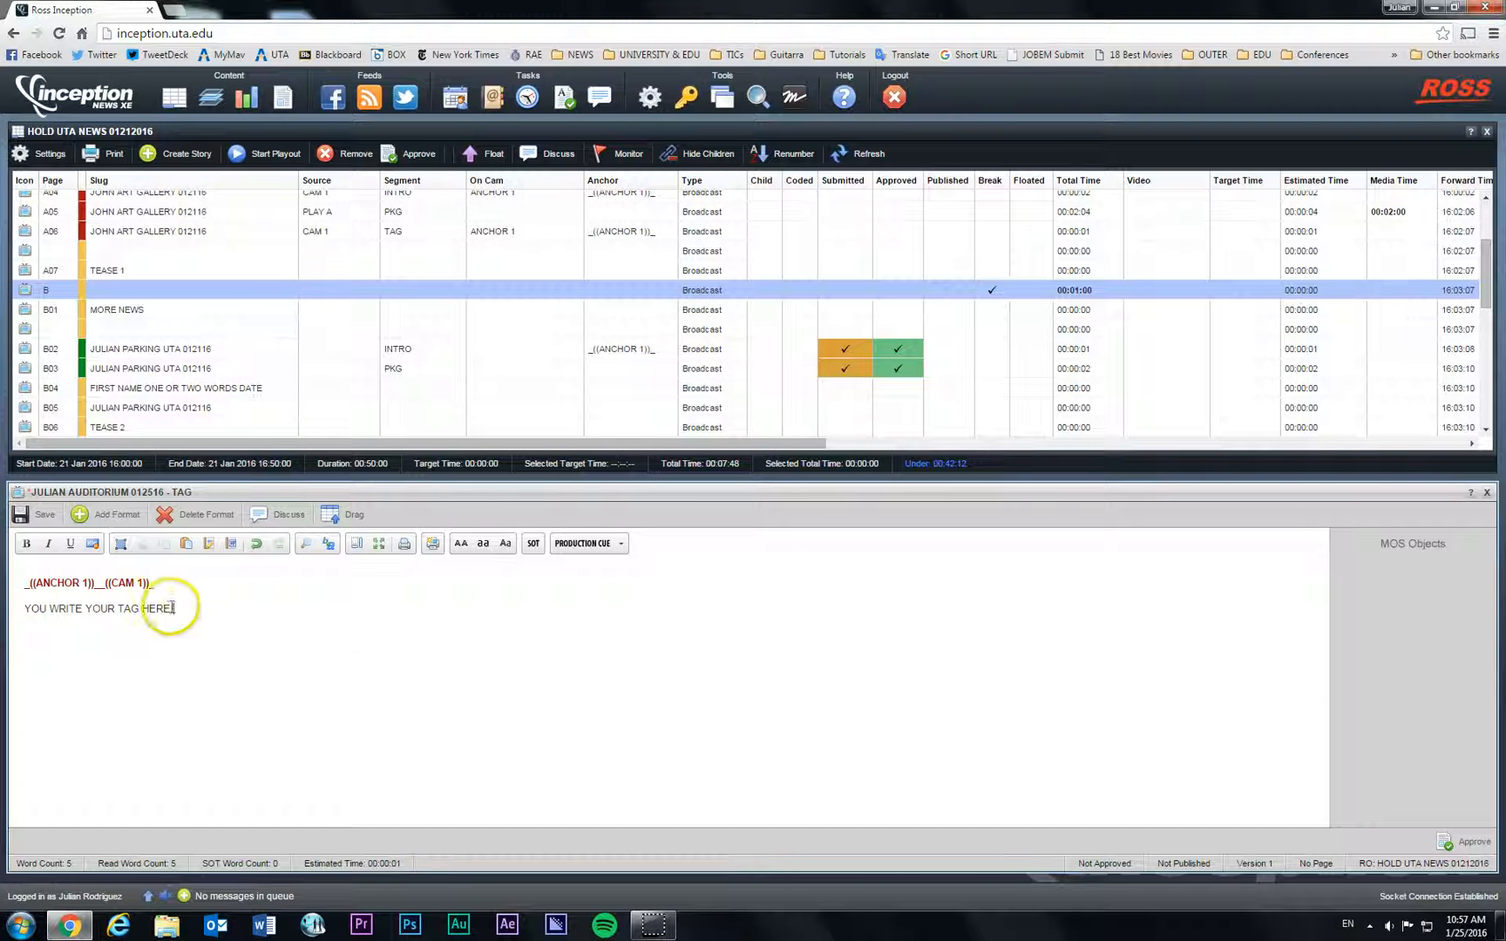
# Step: Type the tag text 'SO IF I CONTINUE WRITING THEN' and save the TAG story
pyautogui.click(261, 629)
pyautogui.write('SO')
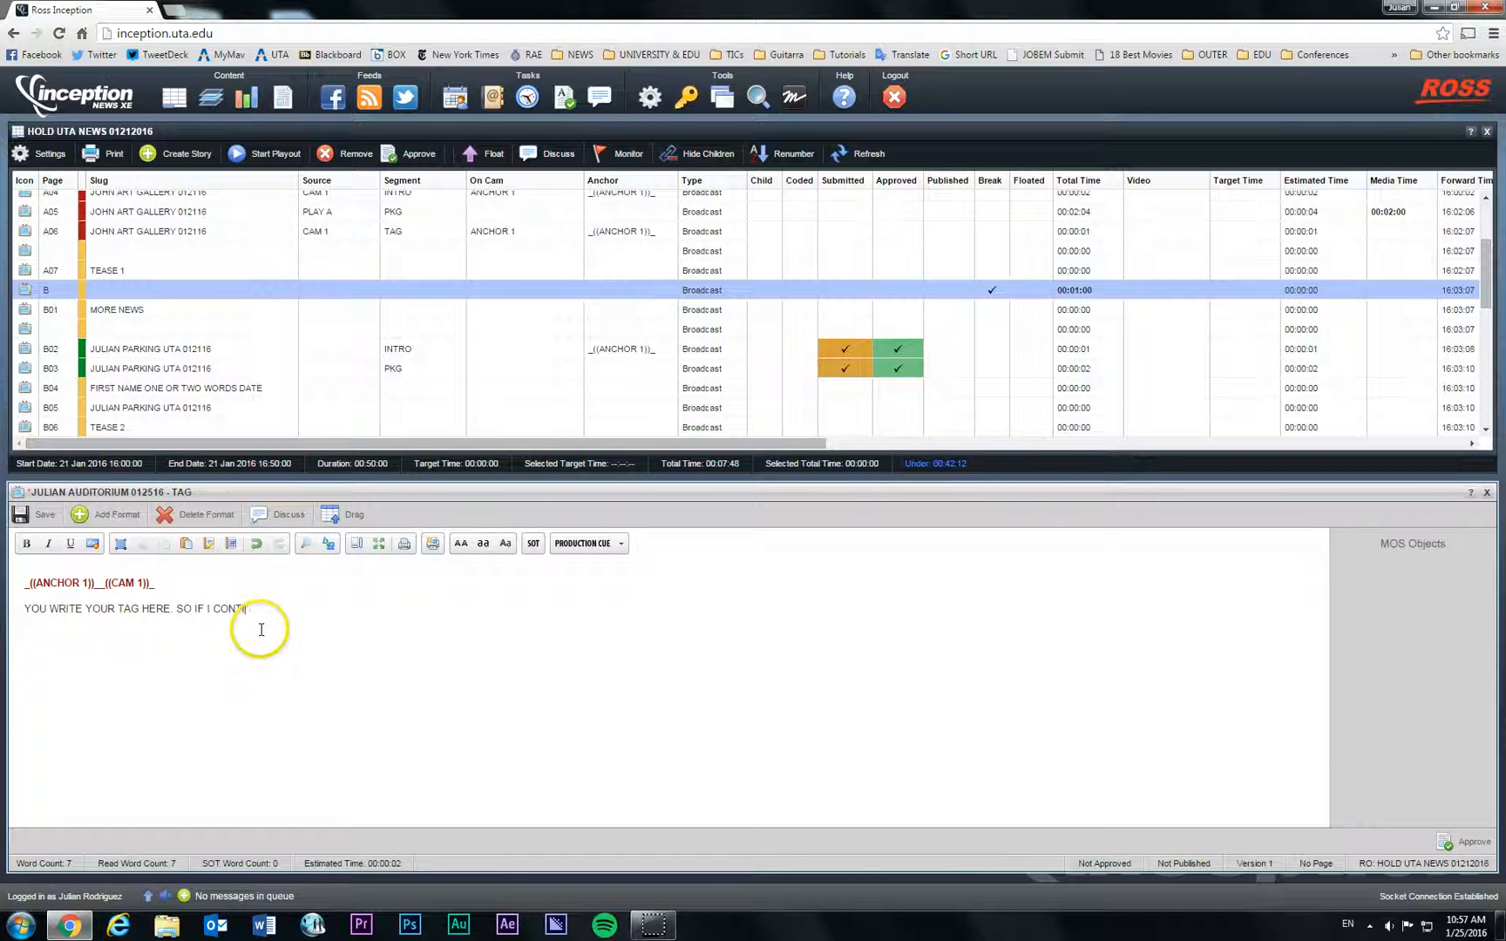
pyautogui.write('IF I CONTINUE WRITING THEN IT WILL TIME IT FOR ME.')
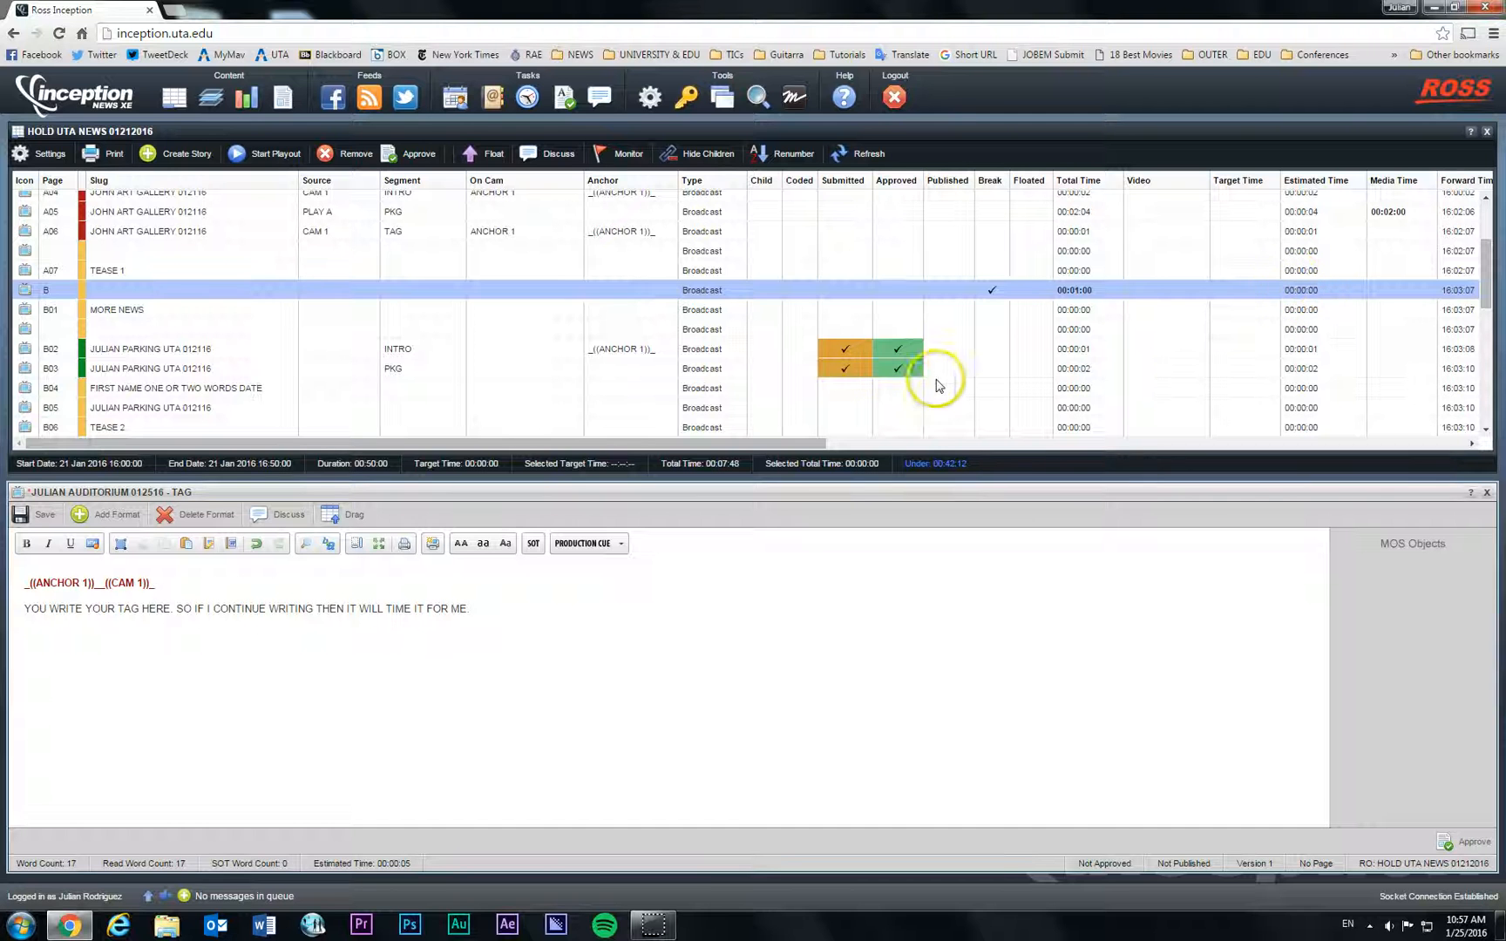
pyautogui.scroll(-6, 1109, 297)
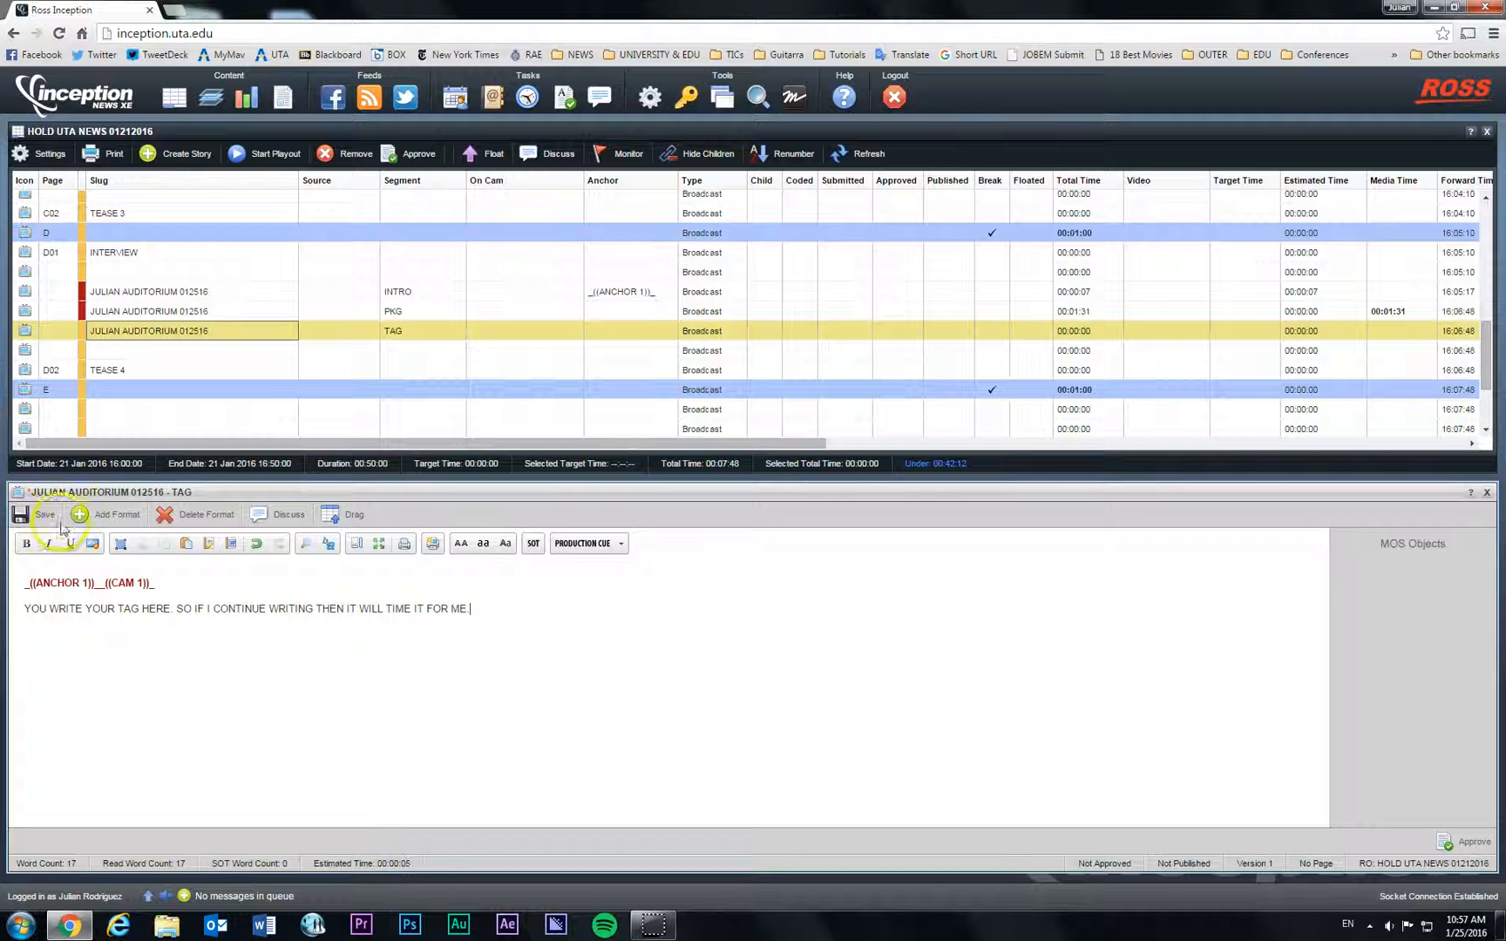
pyautogui.click(30, 515)
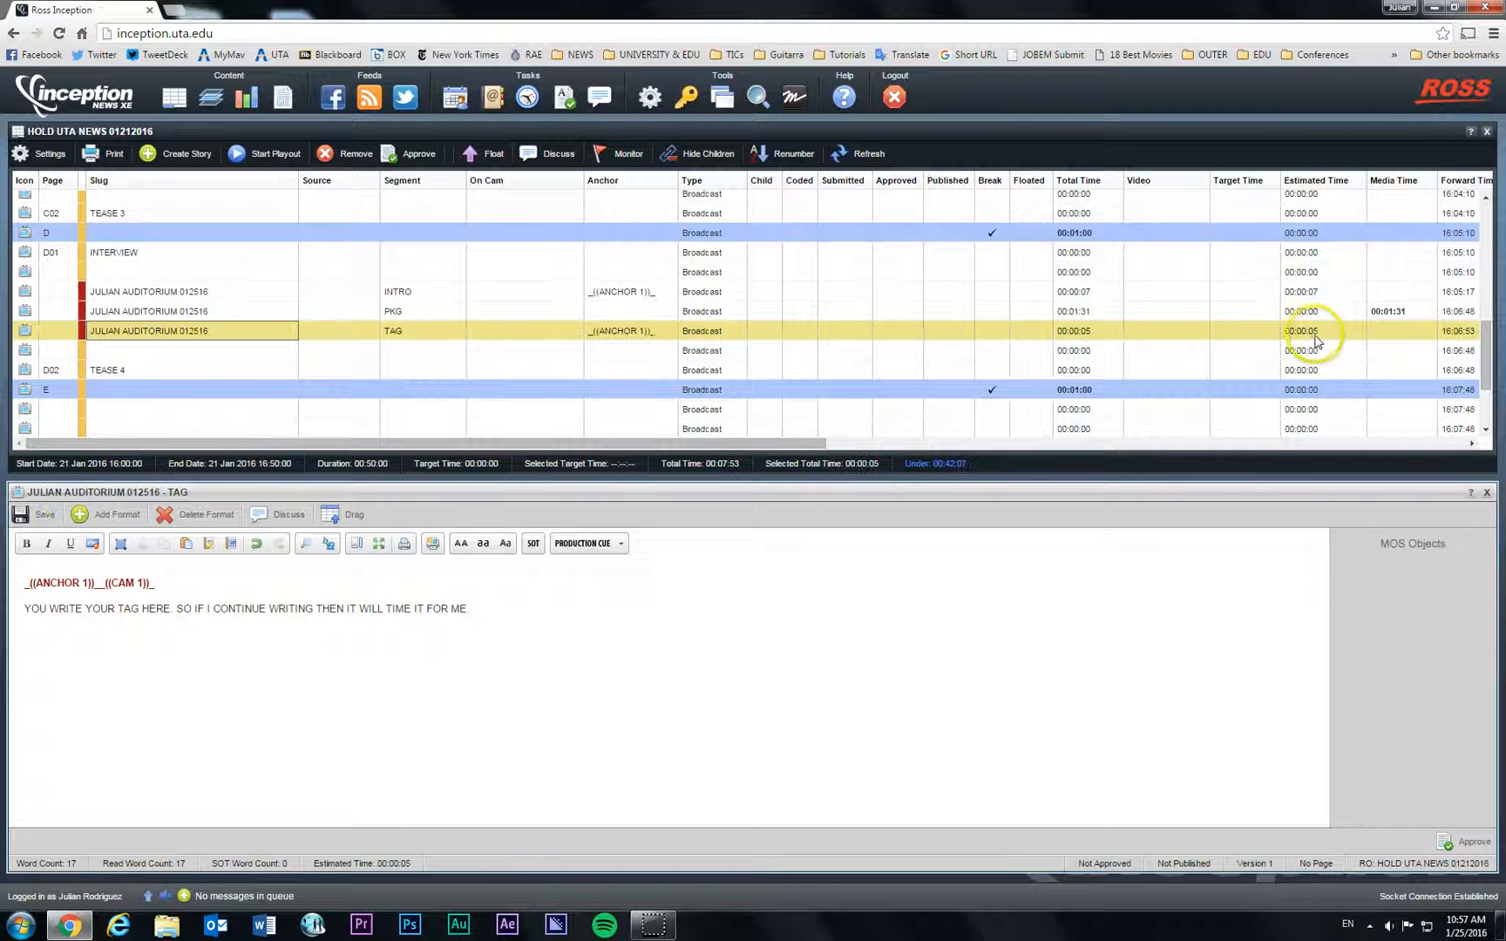
# Step: Close the TAG editor, check the INTRO, PKG and TAG rows, and reopen the auditorium PKG script
pyautogui.click(1488, 495)
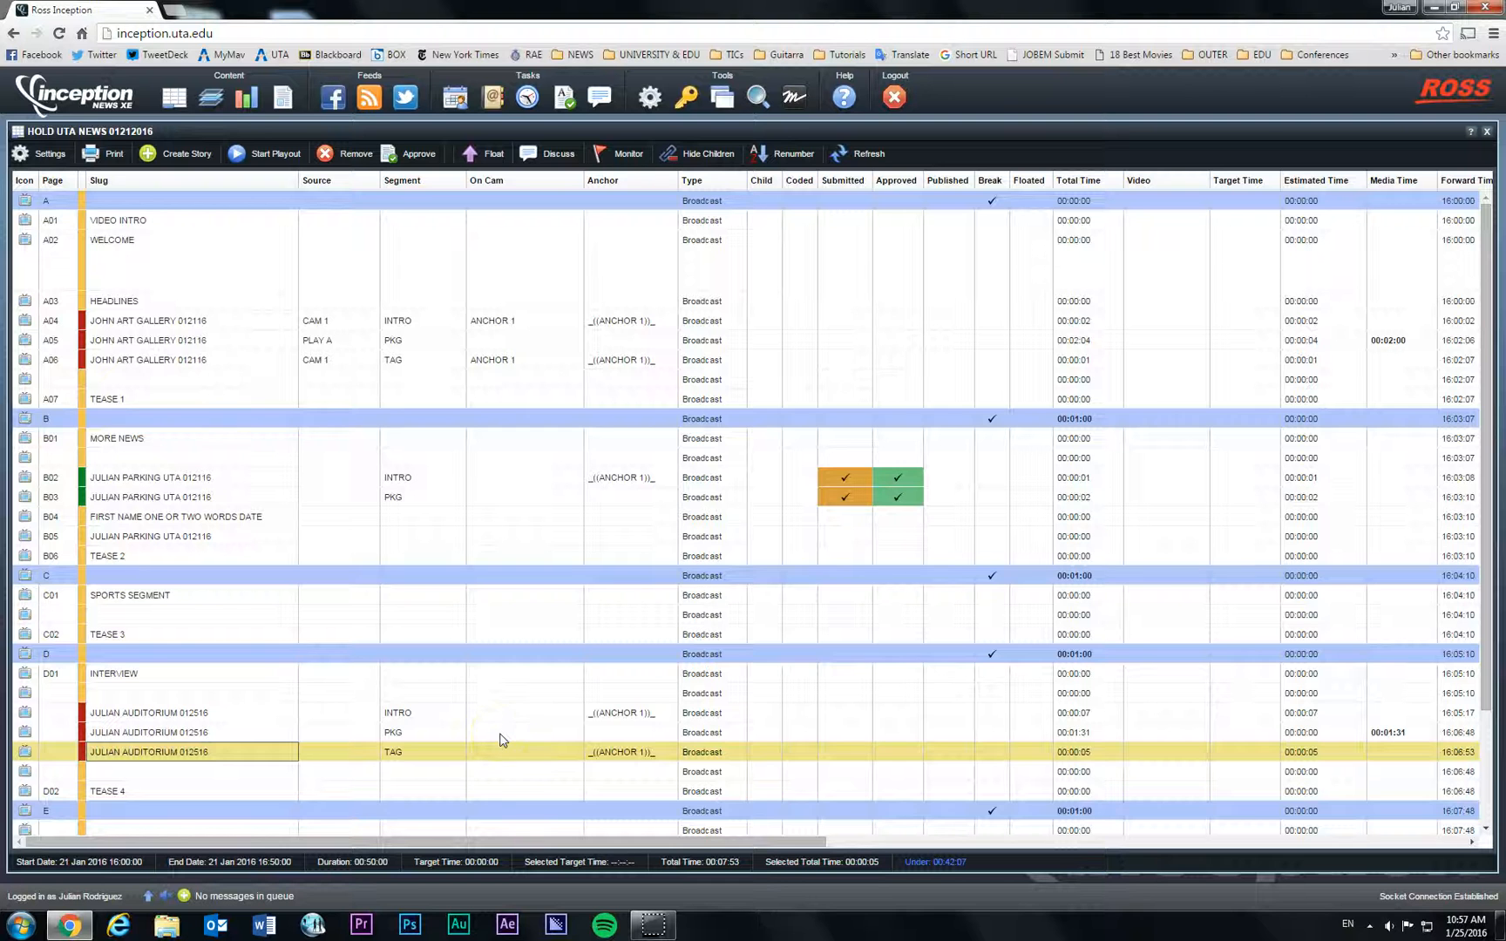
pyautogui.scroll(-3, 502, 740)
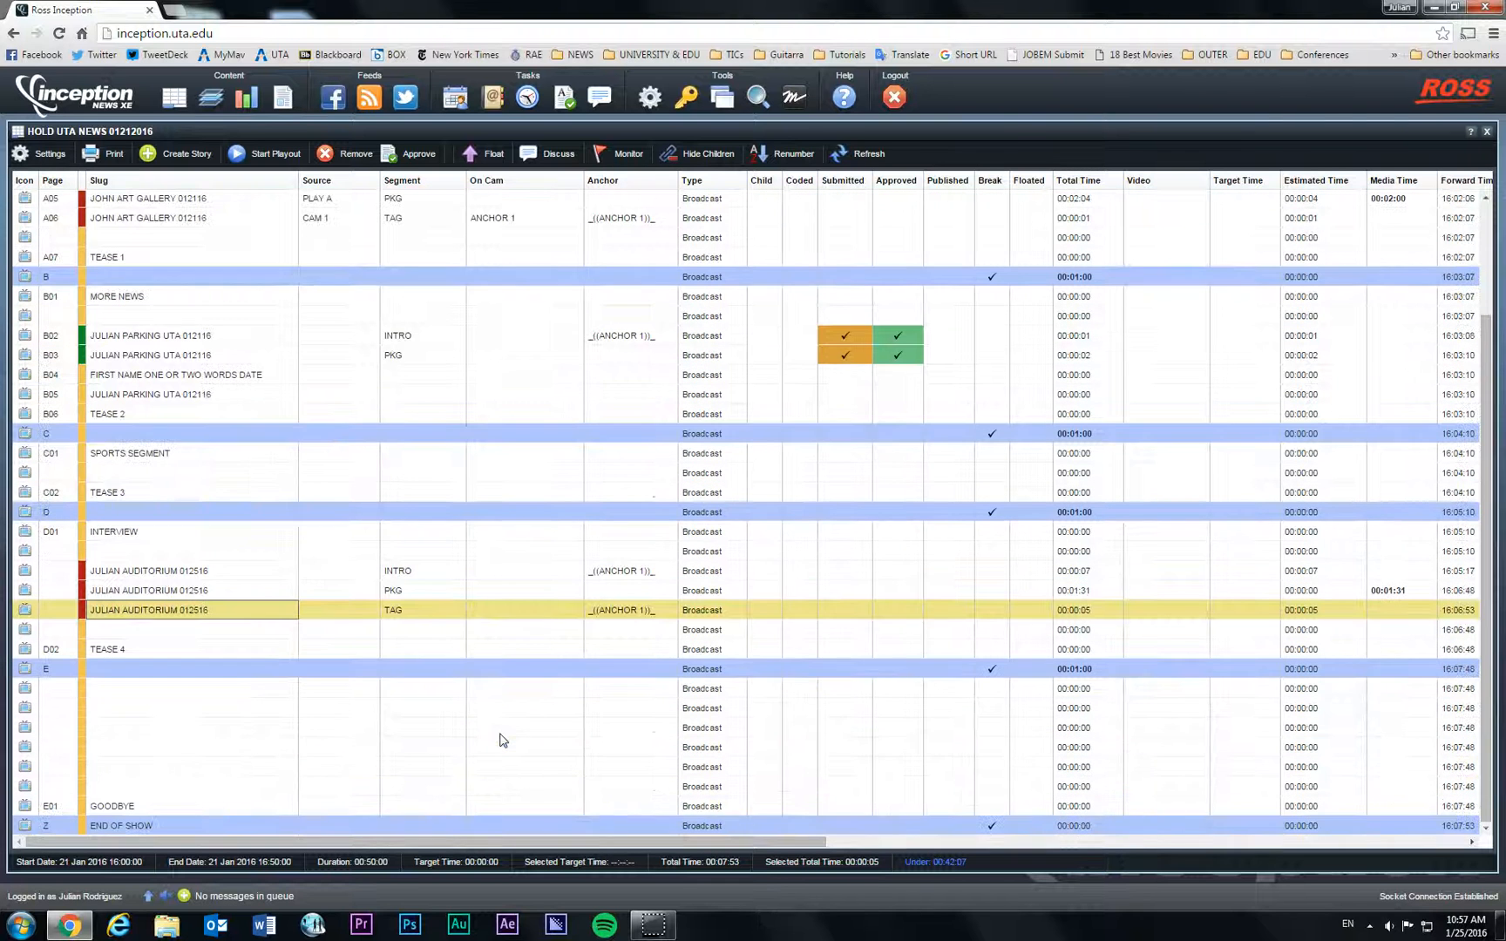
pyautogui.click(209, 573)
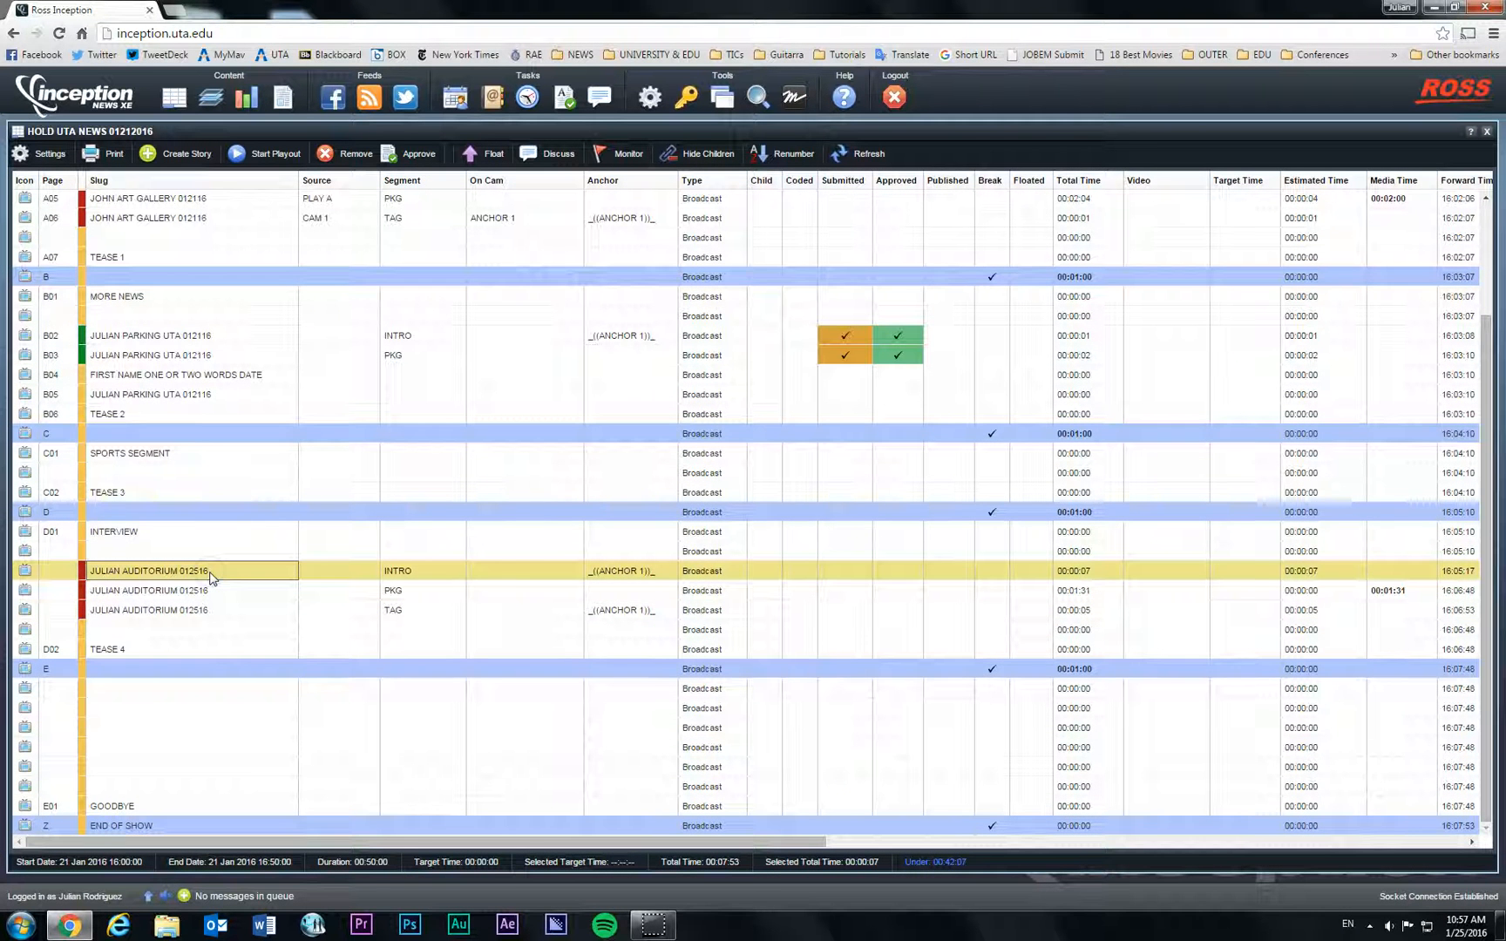
pyautogui.click(209, 591)
pyautogui.click(210, 609)
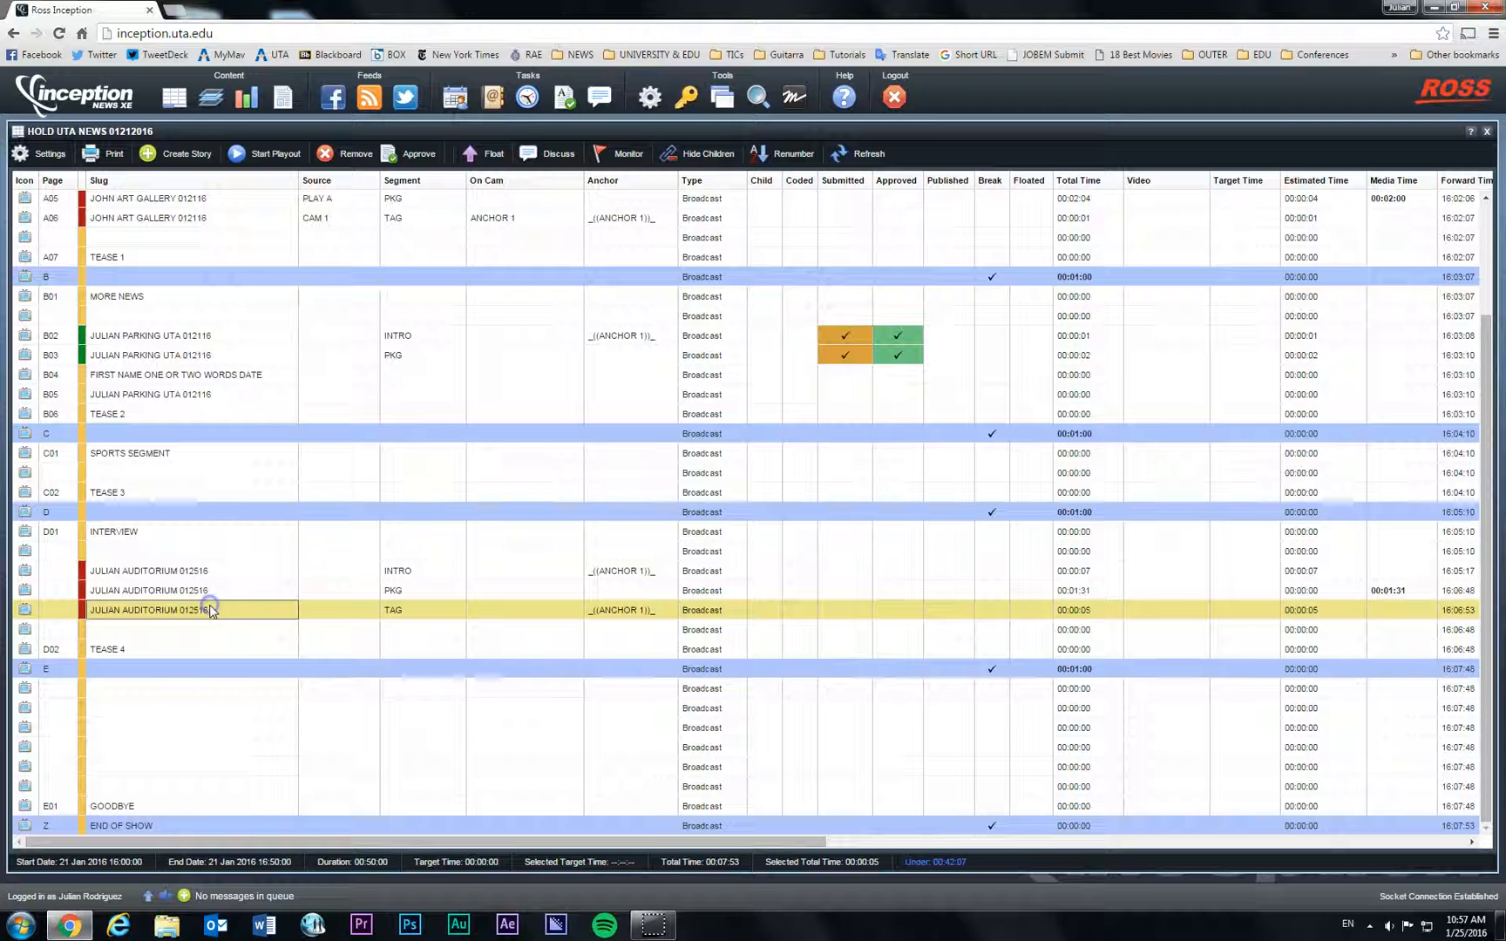
pyautogui.click(197, 571)
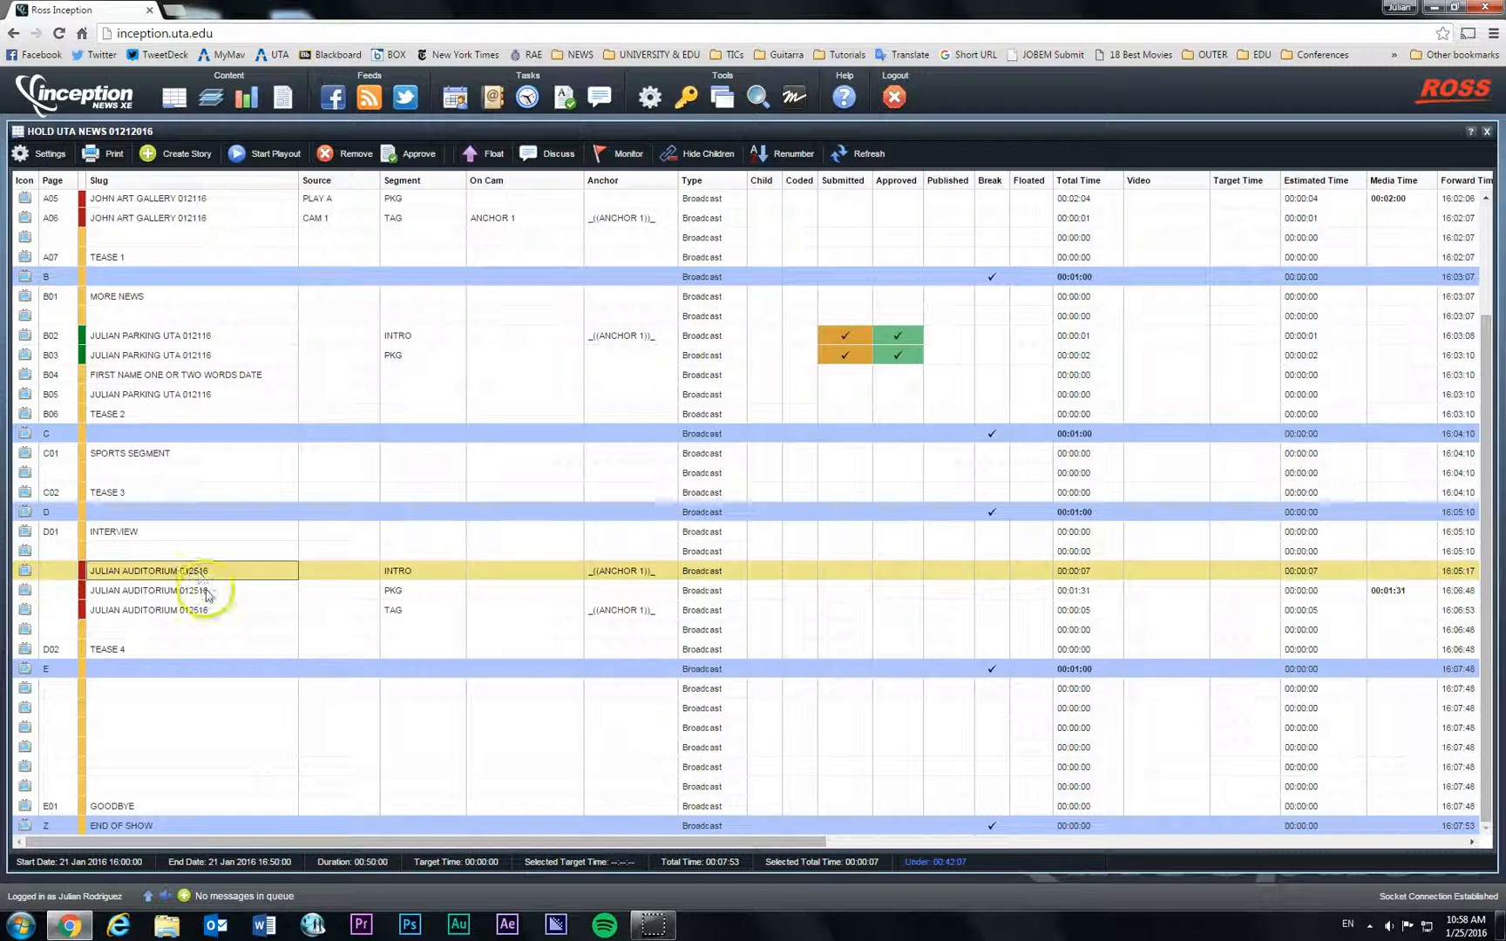
pyautogui.doubleClick(210, 591)
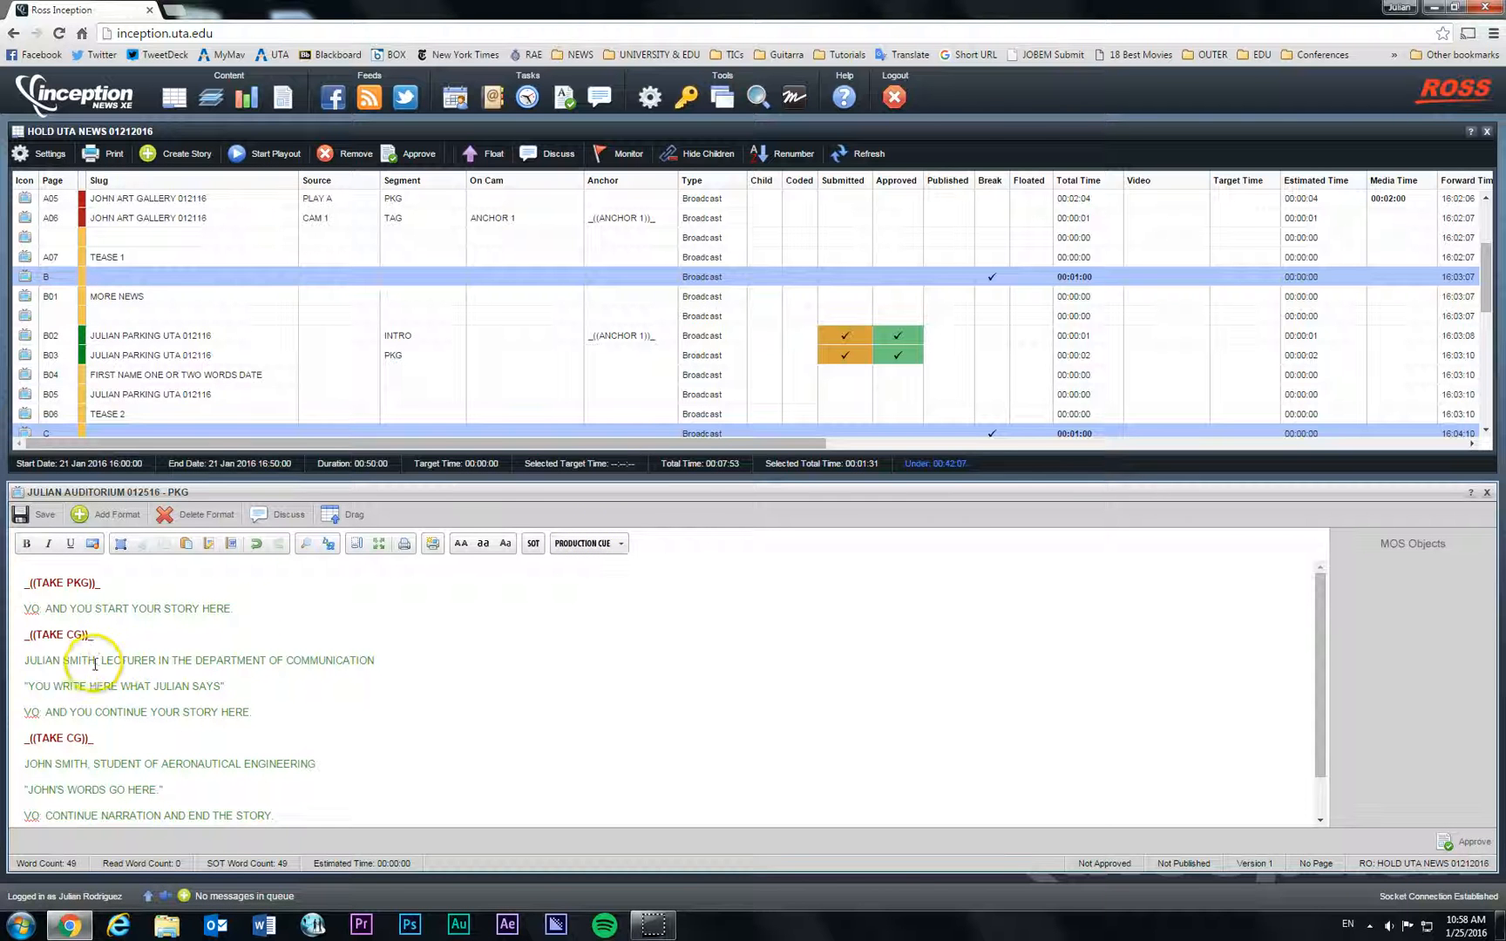
# Step: Highlight the reporter-name lines of the PKG script, close the editor, and select the INTRO row
pyautogui.moveTo(24, 660); pyautogui.dragTo(261, 697)
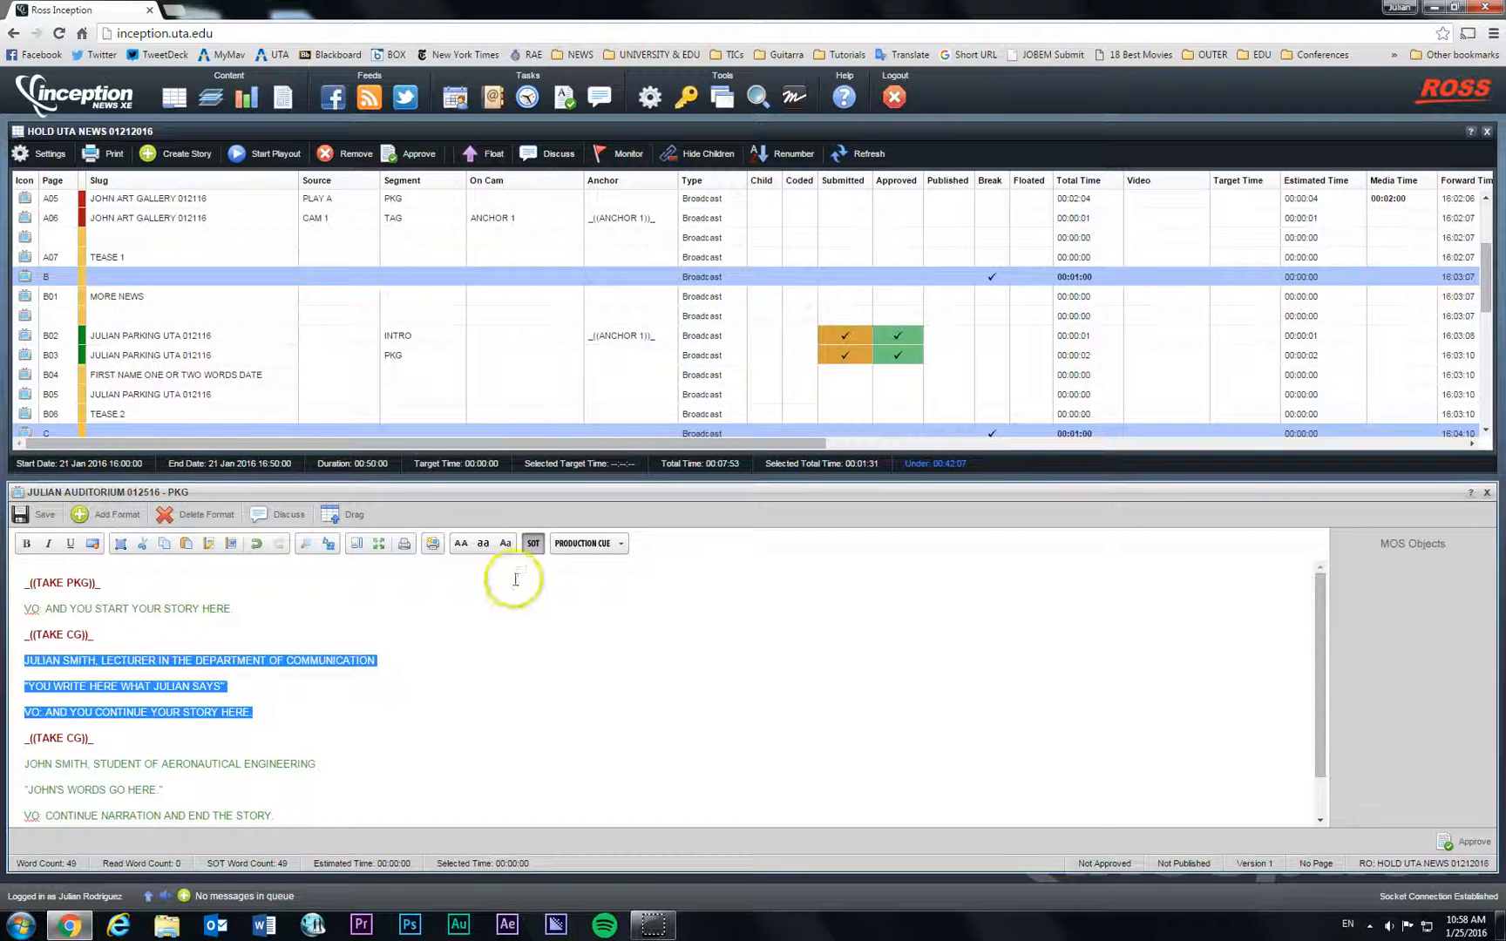
pyautogui.click(266, 613)
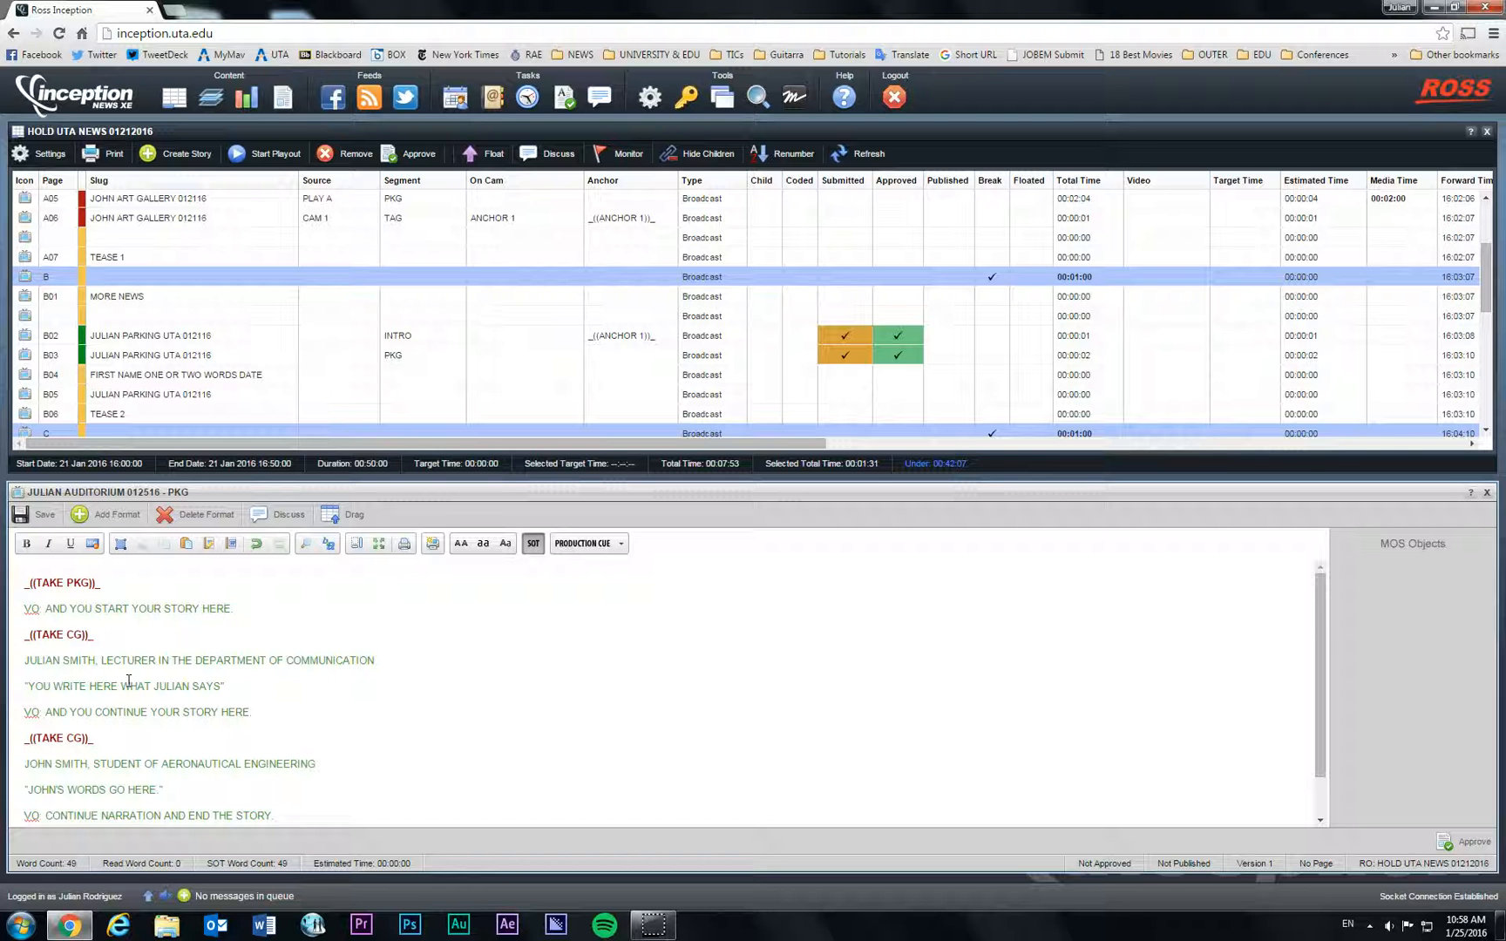
pyautogui.click(1484, 494)
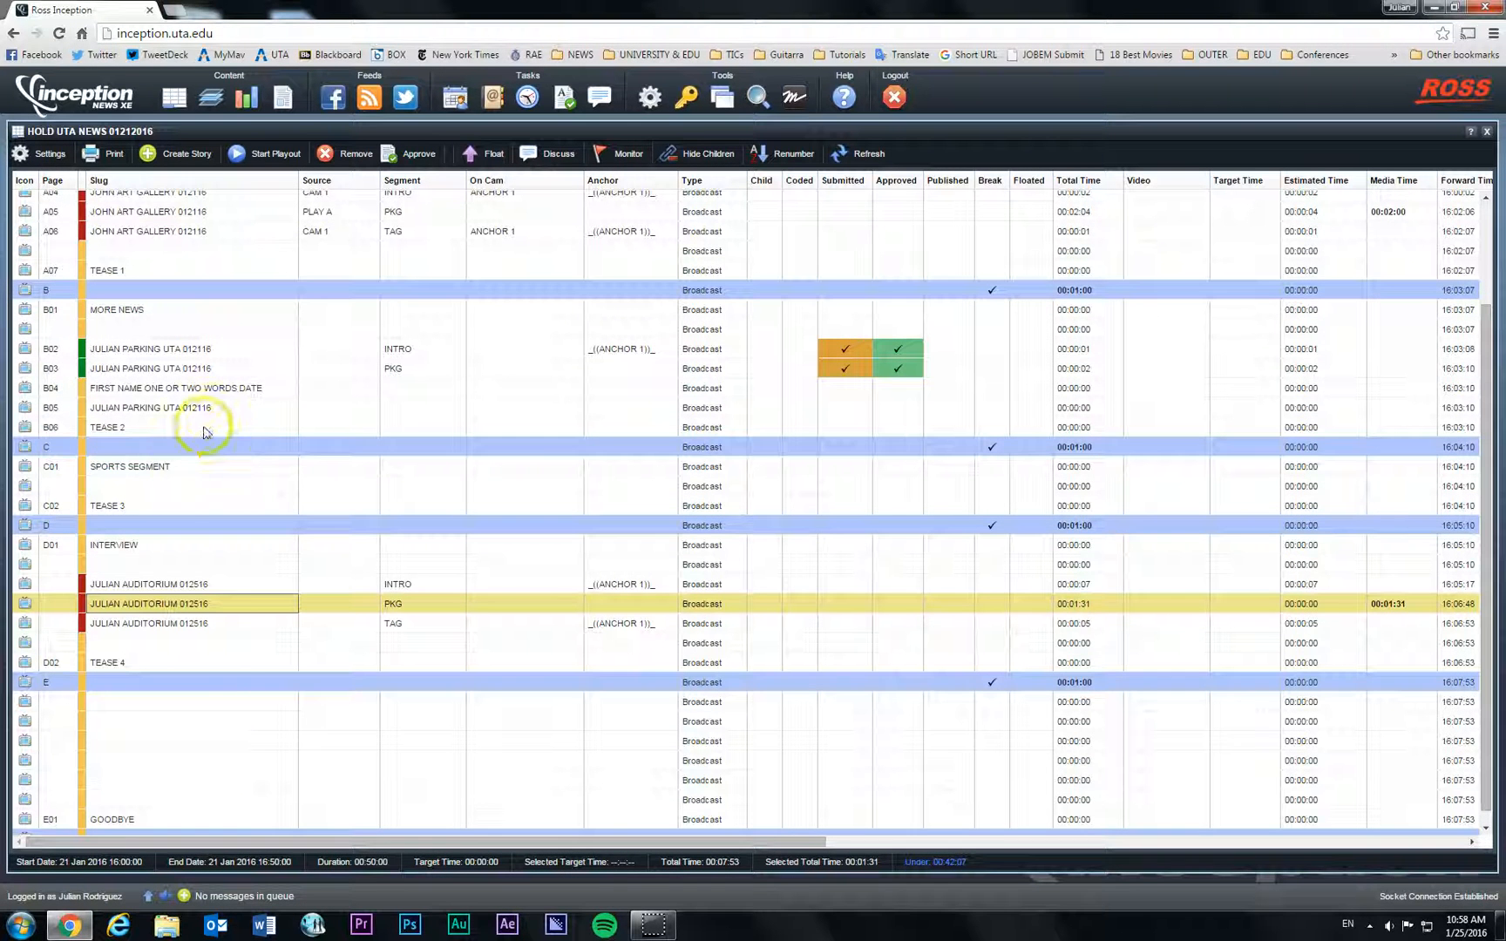
pyautogui.click(223, 588)
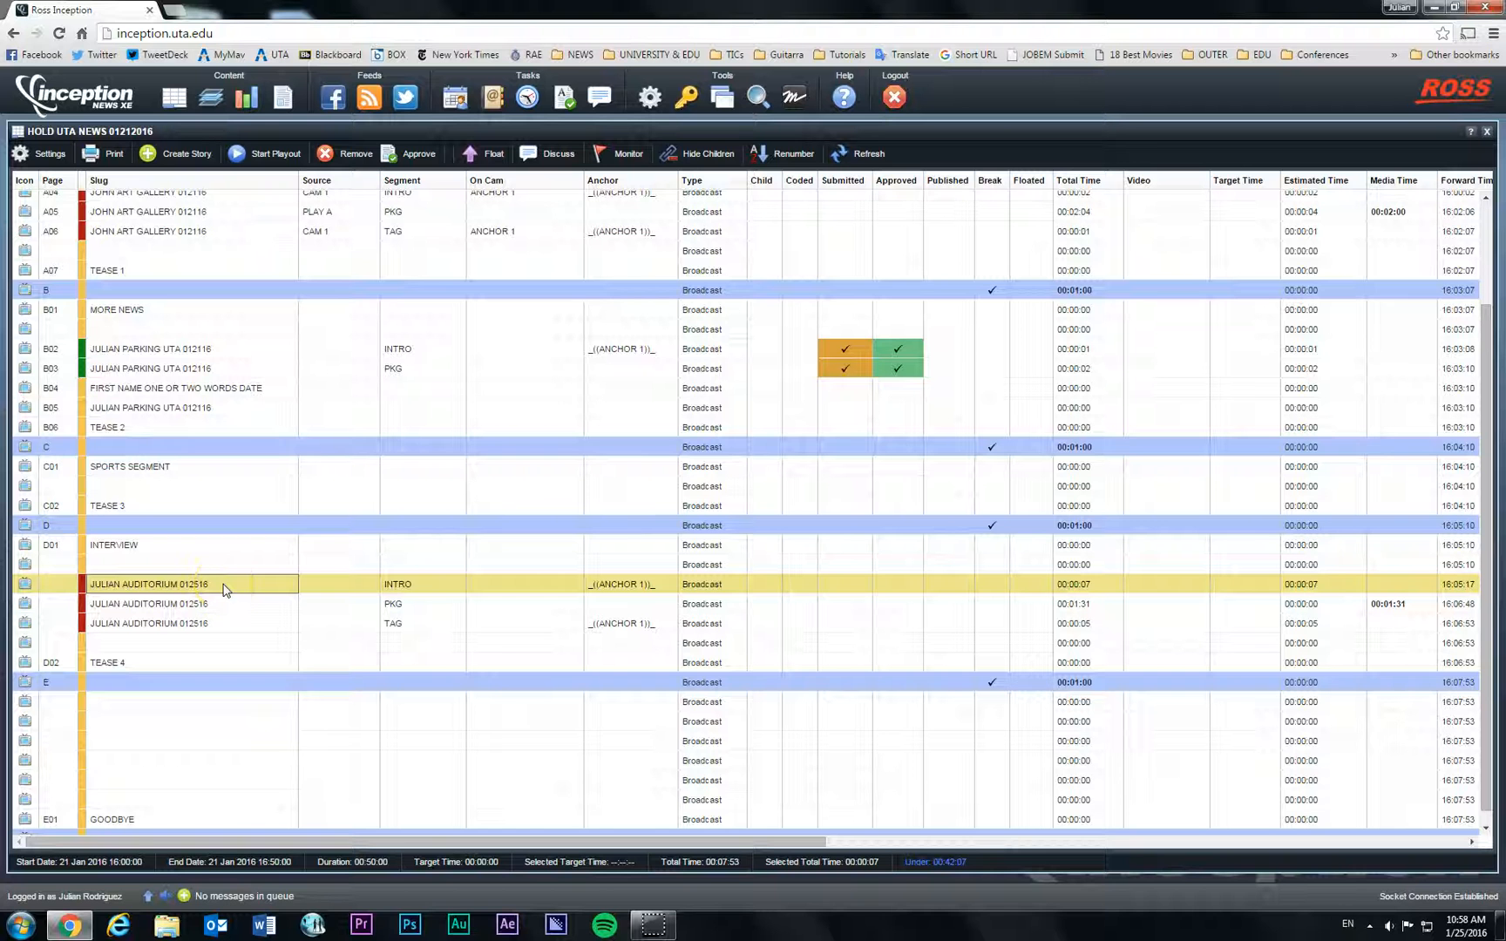